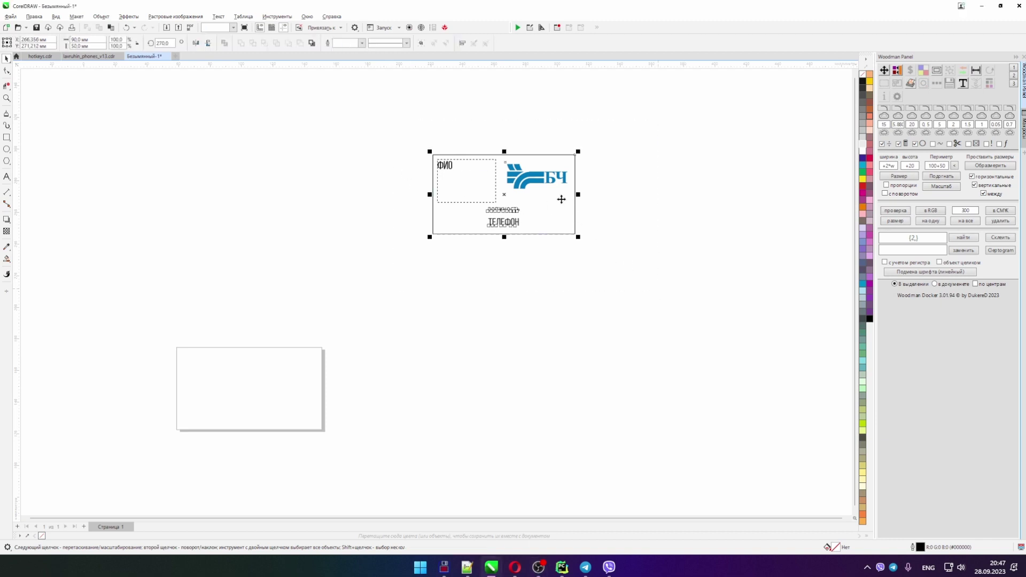
Step: Select the business card template, clear the selection, and scroll to inspect the layout
drag(559, 198, 638, 224)
click(685, 227)
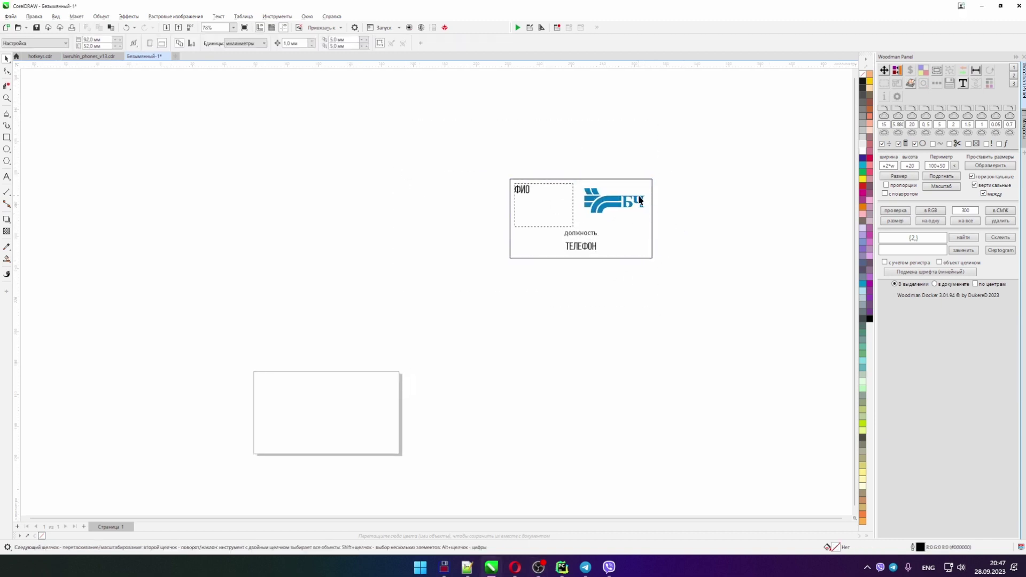
scroll(641, 203, up, 1)
scroll(650, 240, down, 1)
scroll(651, 240, down, 1)
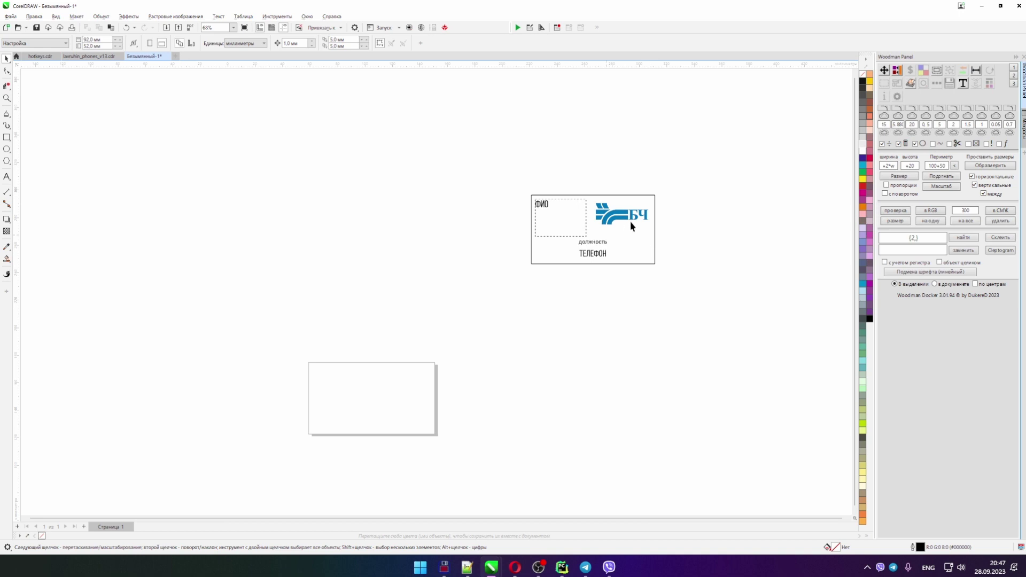
Step: In Google Sheets, select the contact table B111:D116 and open its context menu
key(ctrl+a)
key(alt+Tab)
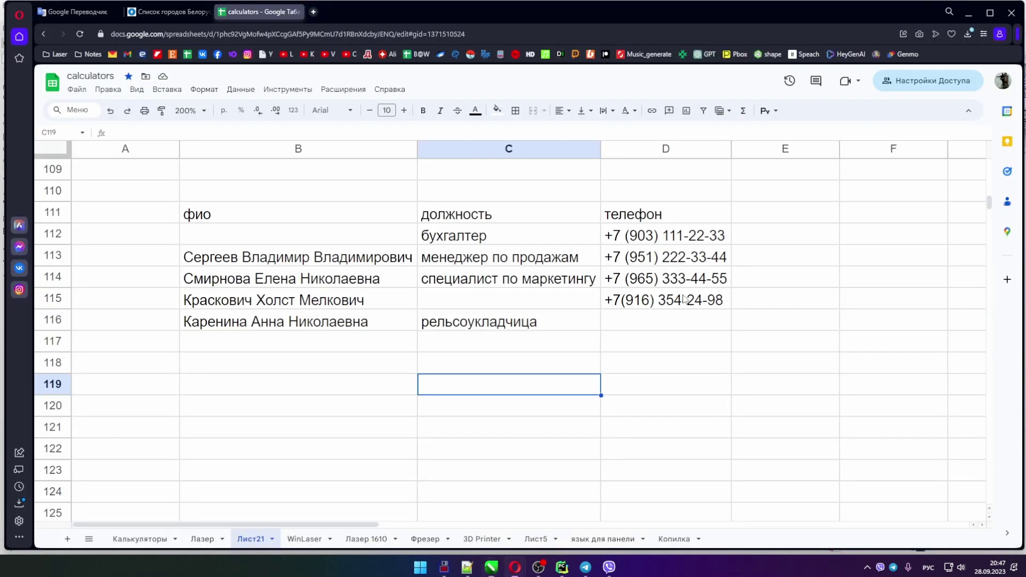
click(252, 197)
drag(253, 199, 712, 355)
click(713, 355)
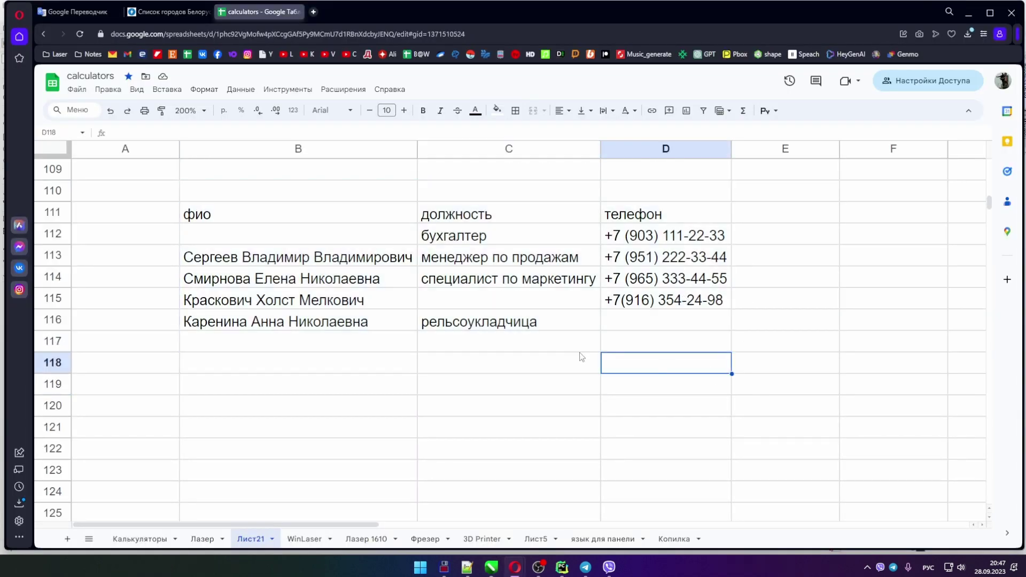
drag(301, 213, 625, 327)
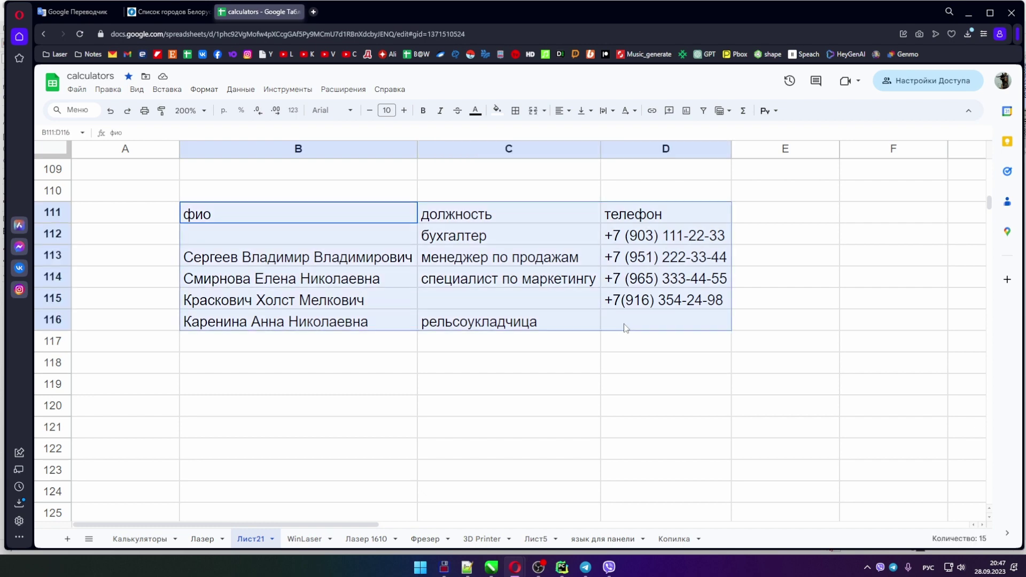
right_click(624, 328)
Step: Copy the contact table, paste it into CorelDRAW left of the card, and widen its frame
click(668, 233)
key(alt+Tab)
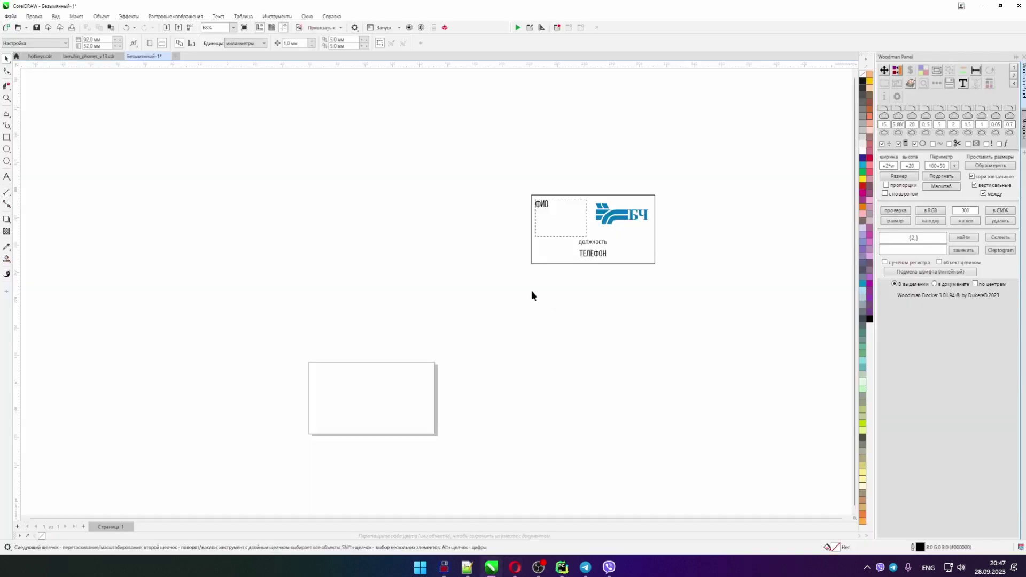
key(ctrl+v)
drag(409, 393, 321, 231)
drag(350, 272, 485, 343)
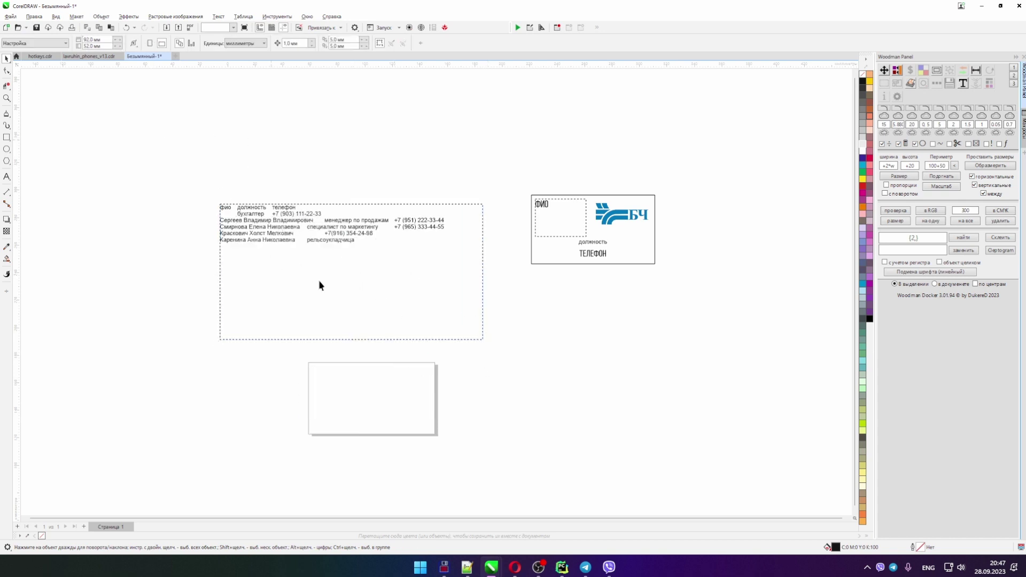
Step: Move the card up, repeat-duplicate it into a column, and select cards with the table text
drag(518, 161, 663, 273)
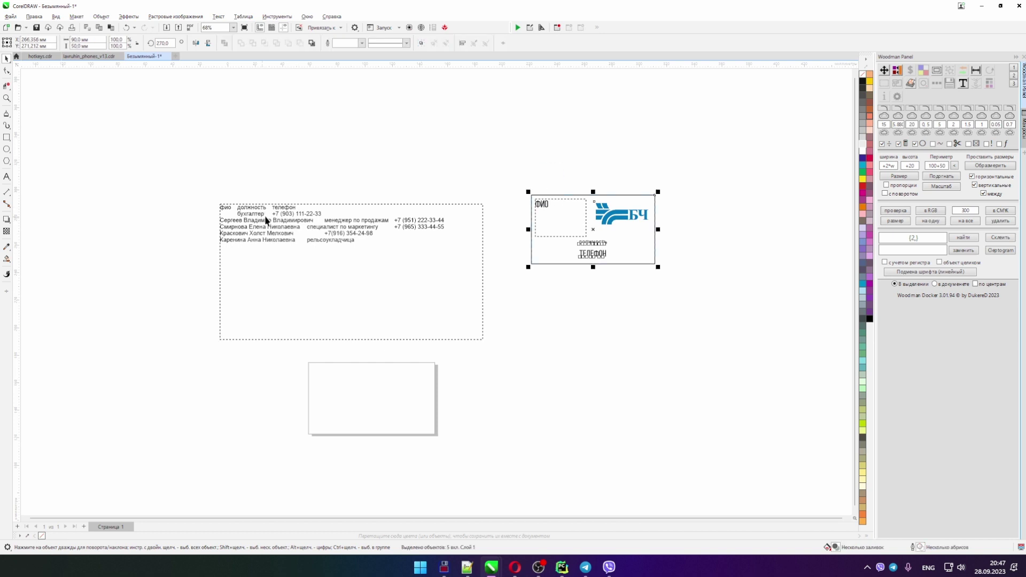
mouse_move(594, 227)
mouse_down()
mouse_move(594, 156)
mouse_move(594, 233)
mouse_up()
key(ctrl+r)
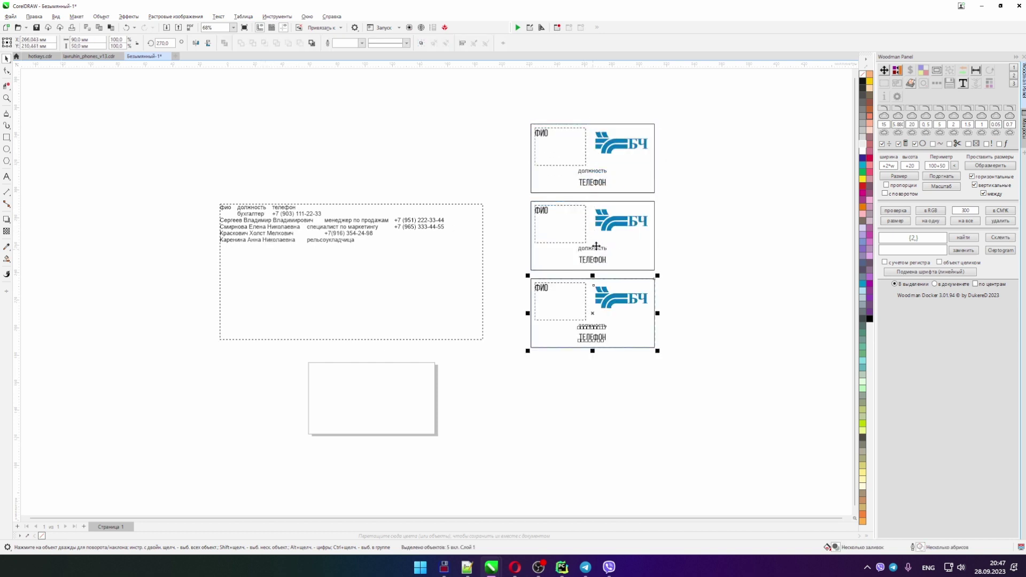
key(ctrl+r)
key(ctrl+r)
drag(491, 183, 453, 148)
click(298, 174)
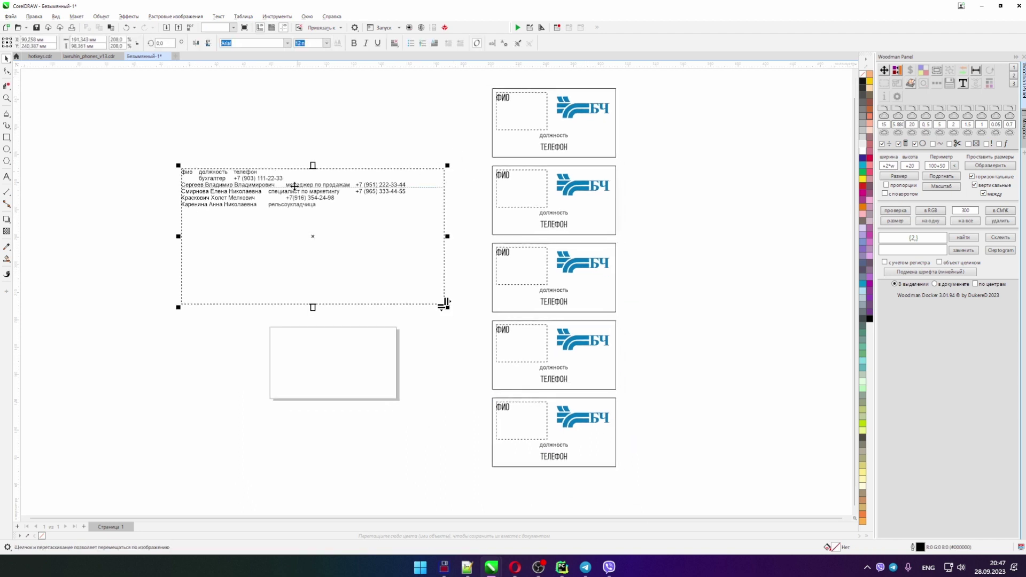
click(298, 174)
drag(634, 457, 635, 457)
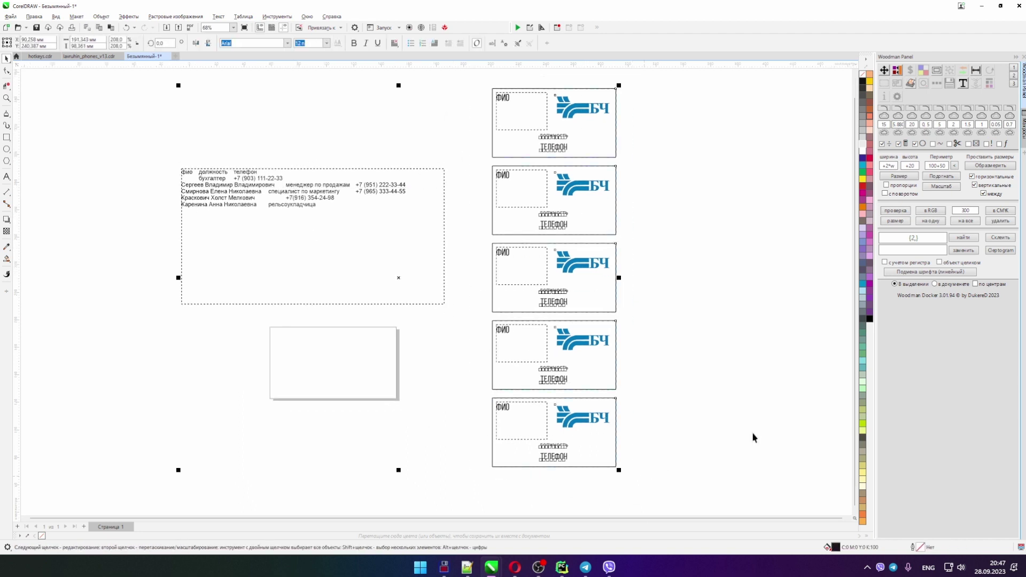
Step: Run the Woodman заменить macro to fill the cards with each contact's name, position and phone
click(959, 252)
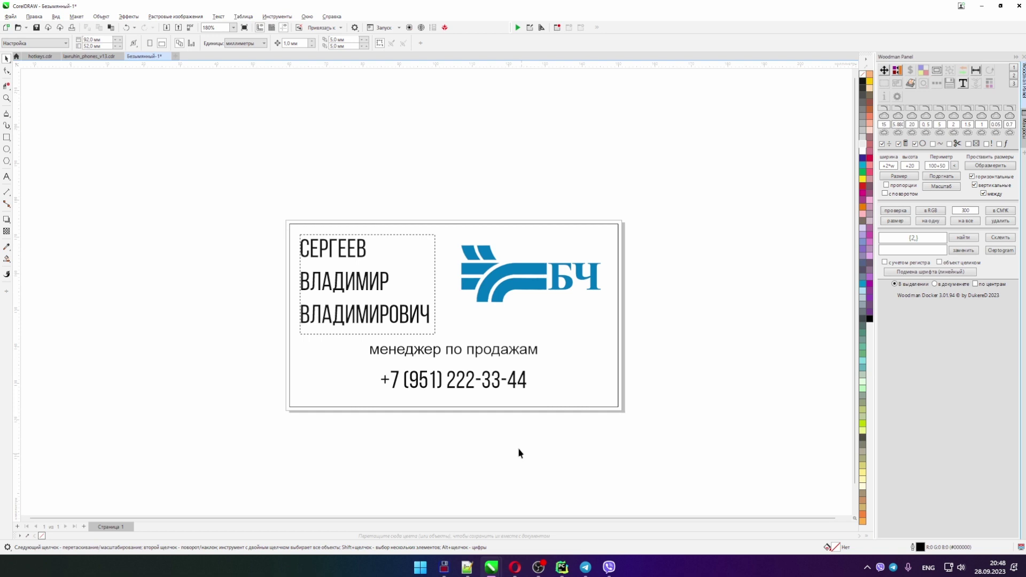
Step: Set the card's job title and phone number lines to По центру alignment
key(h)
drag(373, 296, 400, 283)
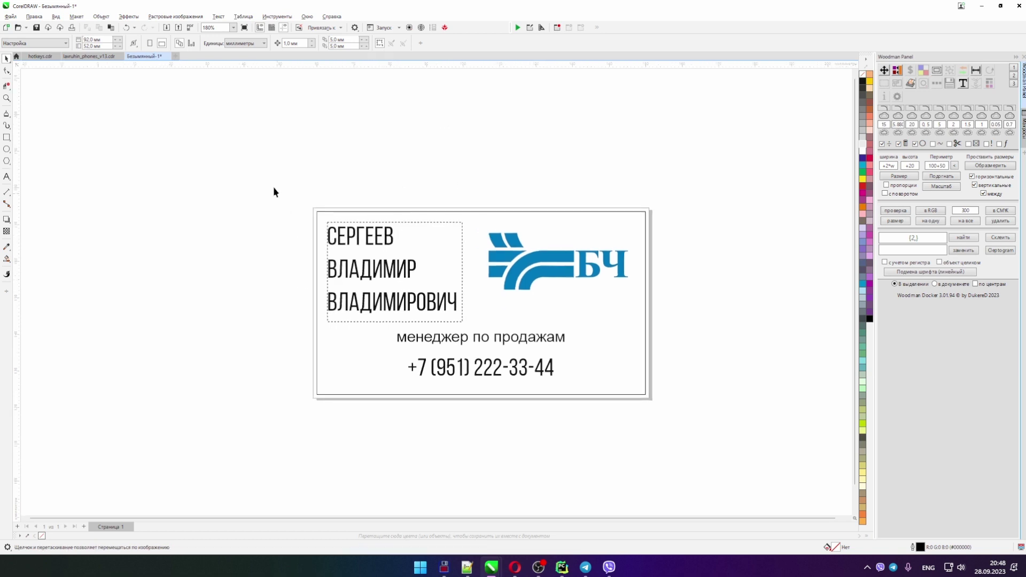
key(space)
click(435, 435)
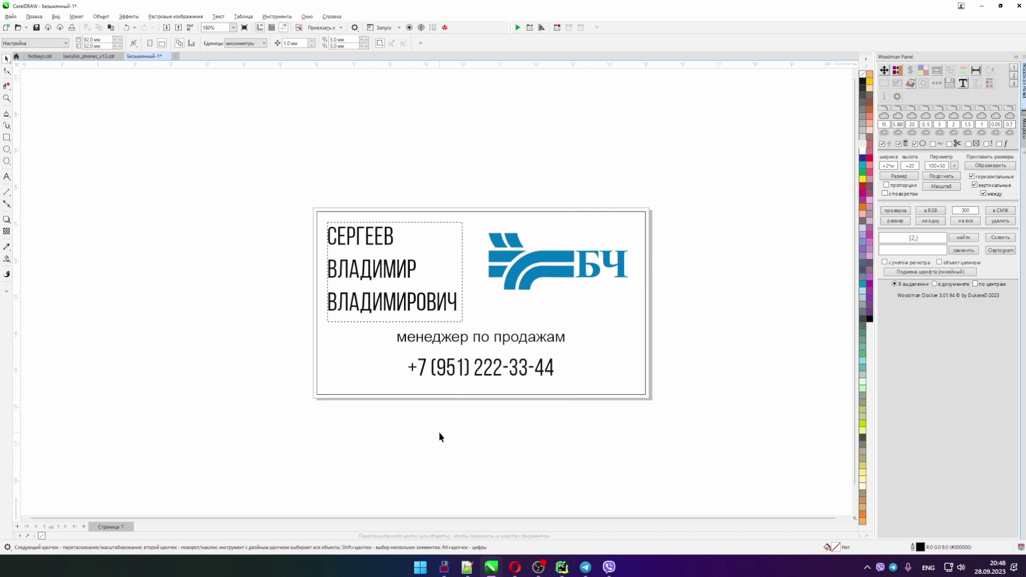
click(479, 342)
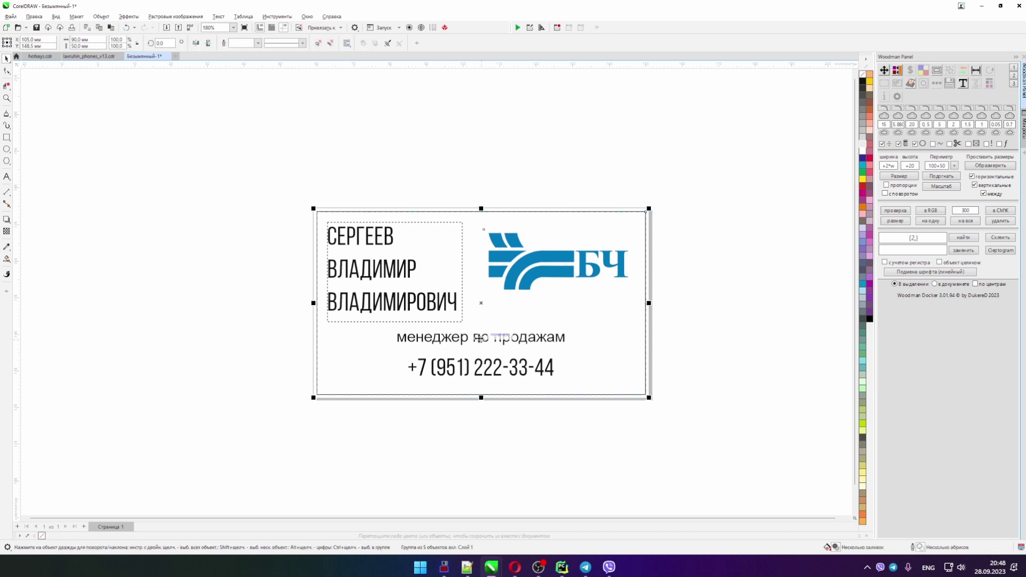
click(471, 336)
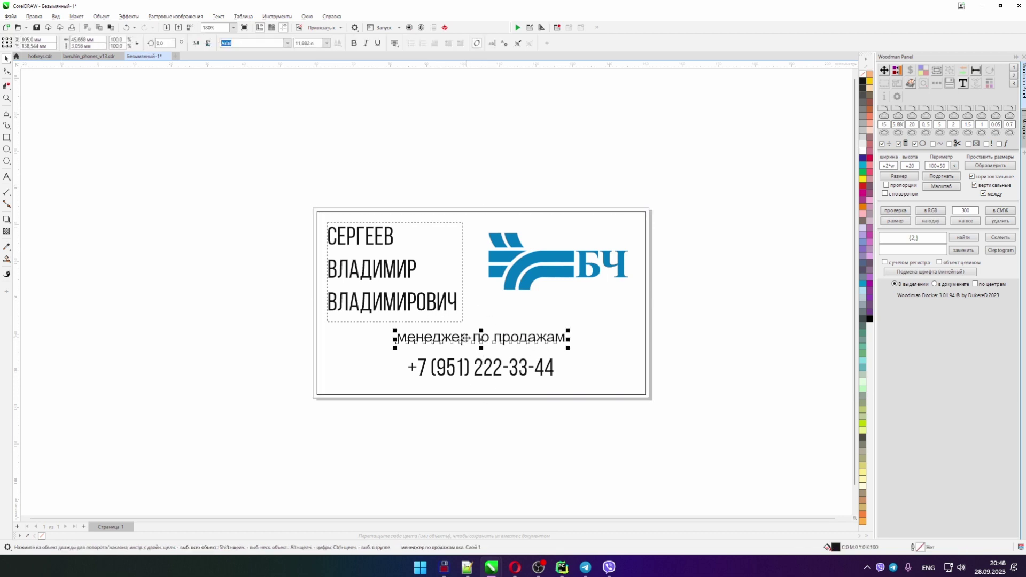
click(395, 43)
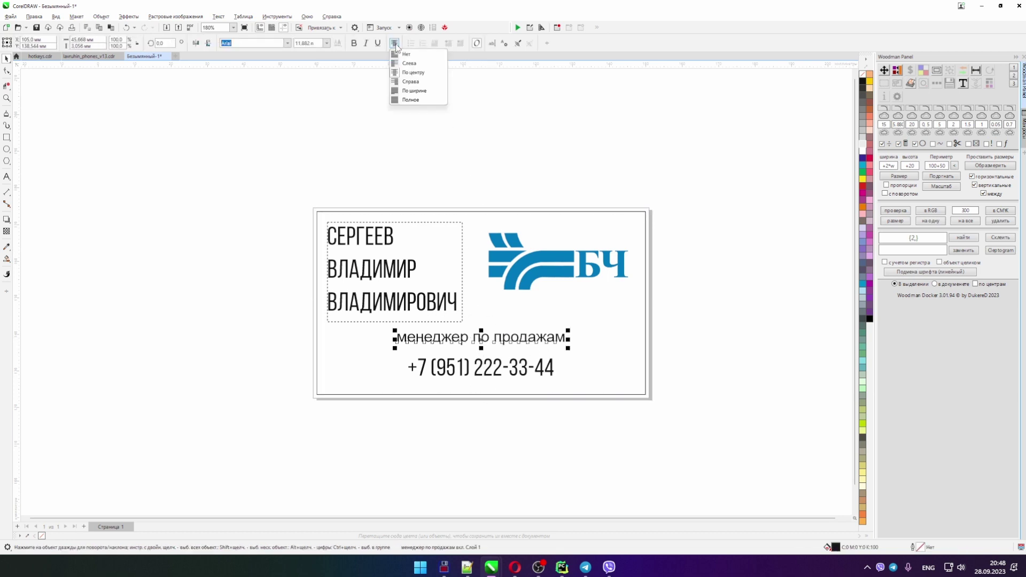
click(409, 73)
key(Tab)
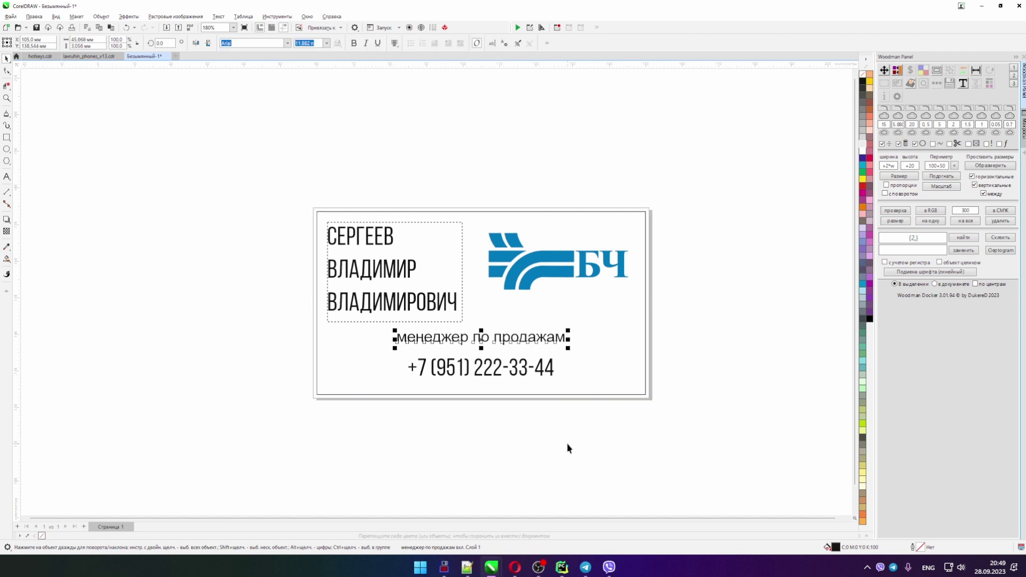
key(Tab)
click(394, 43)
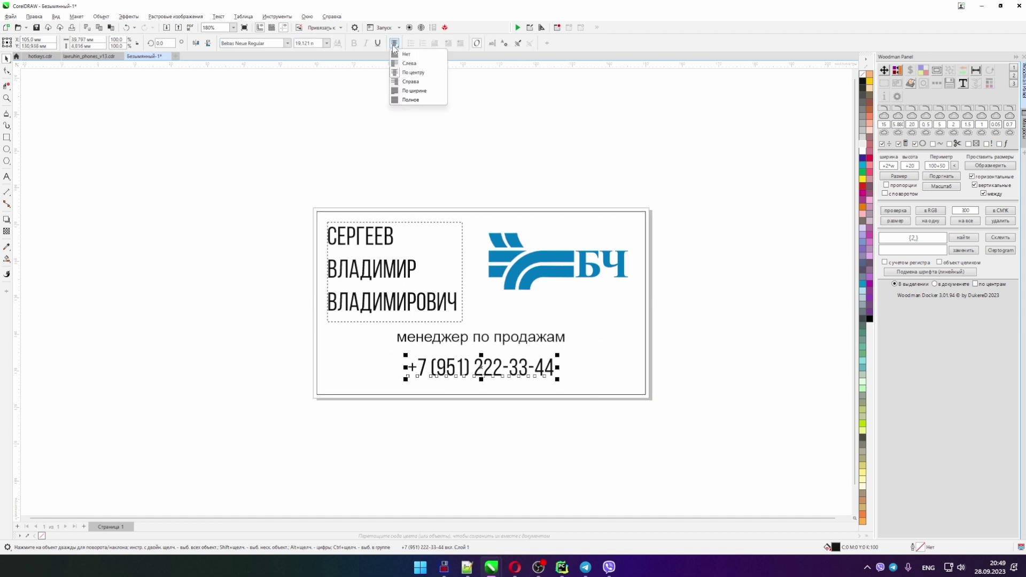
click(404, 73)
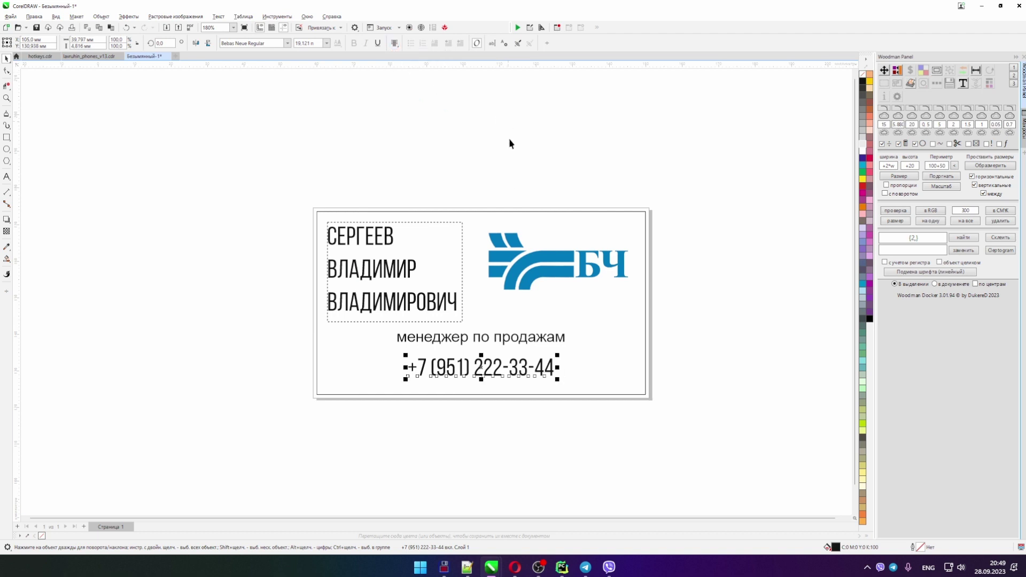
Step: Tidy the job title text, resize the name frame so it wraps, and select the whole card
double_click(507, 342)
text(gdfgdfgdfgfdf)
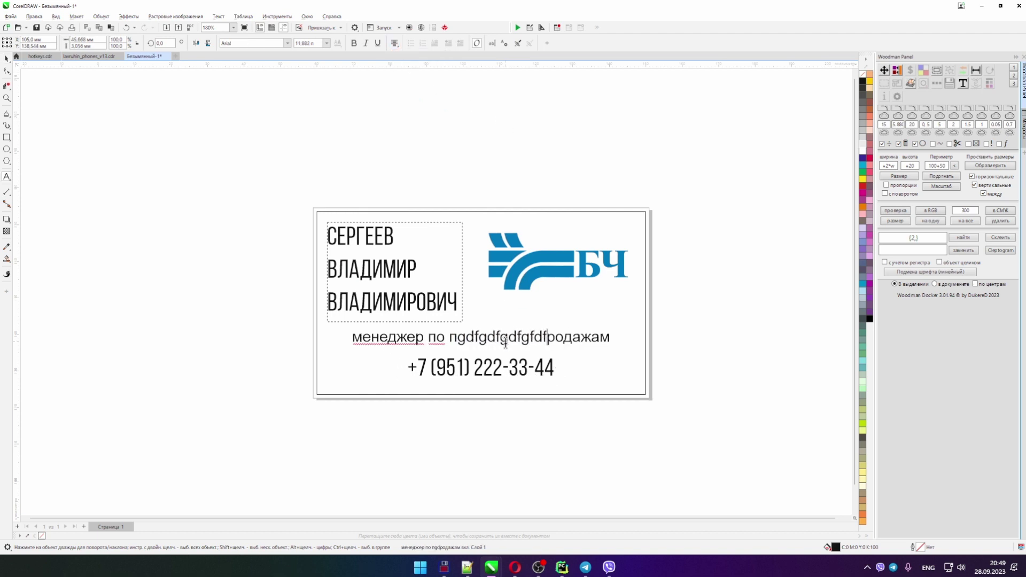
key(BackSpace)
key(BackSpace)
key(BackSpace)
key(BackSpace)
key(BackSpace)
key(BackSpace)
key(BackSpace)
key(BackSpace)
key(BackSpace)
key(BackSpace)
key(BackSpace)
key(BackSpace)
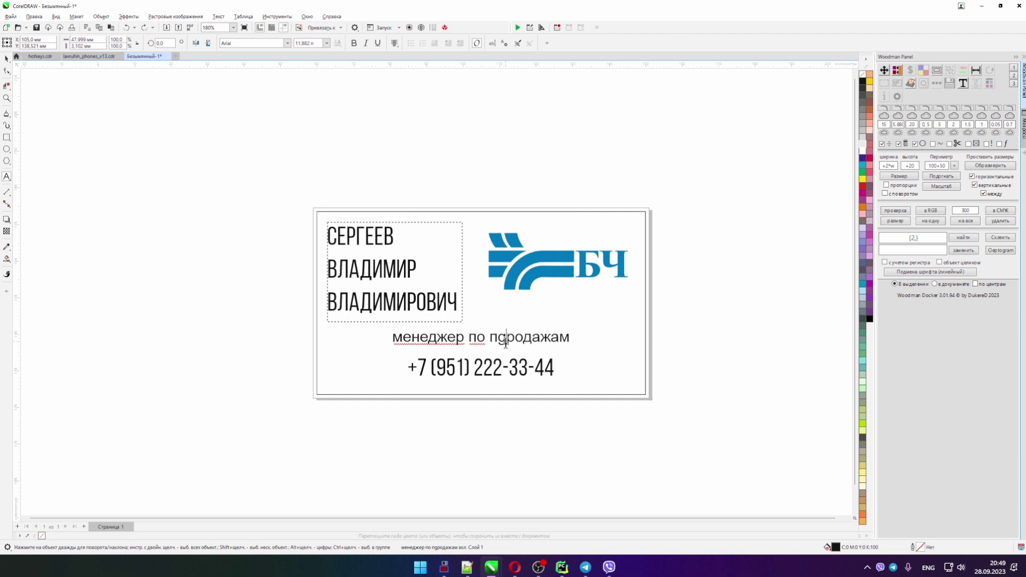
key(Escape)
click(346, 244)
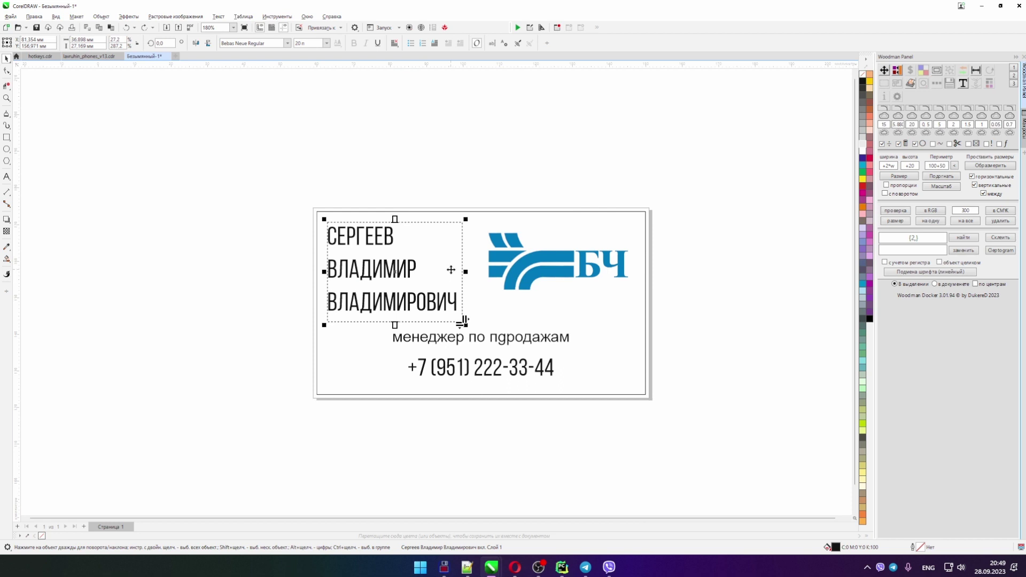
mouse_move(466, 272)
mouse_down()
mouse_move(708, 264)
mouse_move(464, 261)
mouse_up()
click(410, 202)
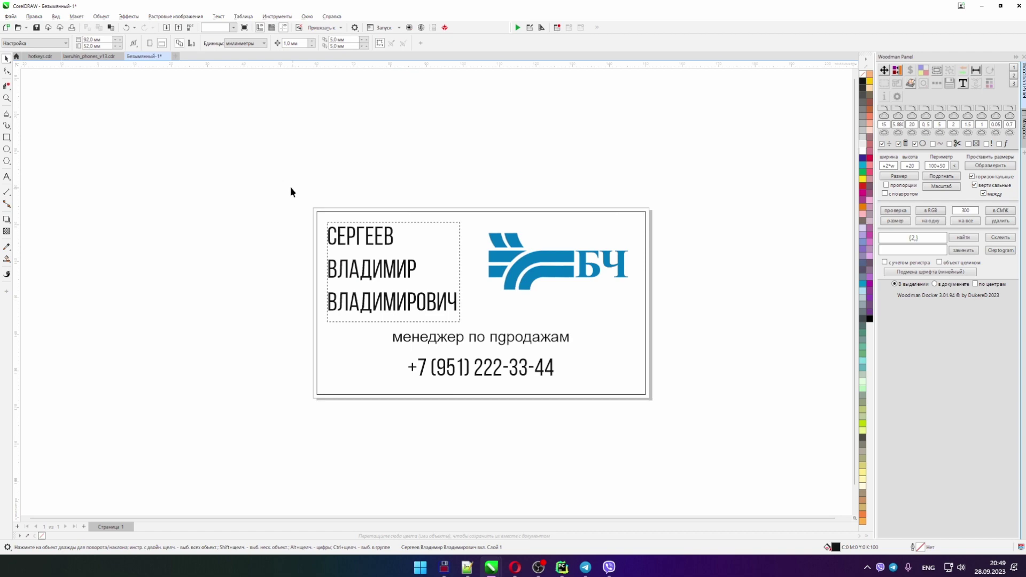
drag(291, 190, 698, 389)
Step: Copy the contact table B111:D116 from the spreadsheet again
key(alt+Tab)
click(436, 341)
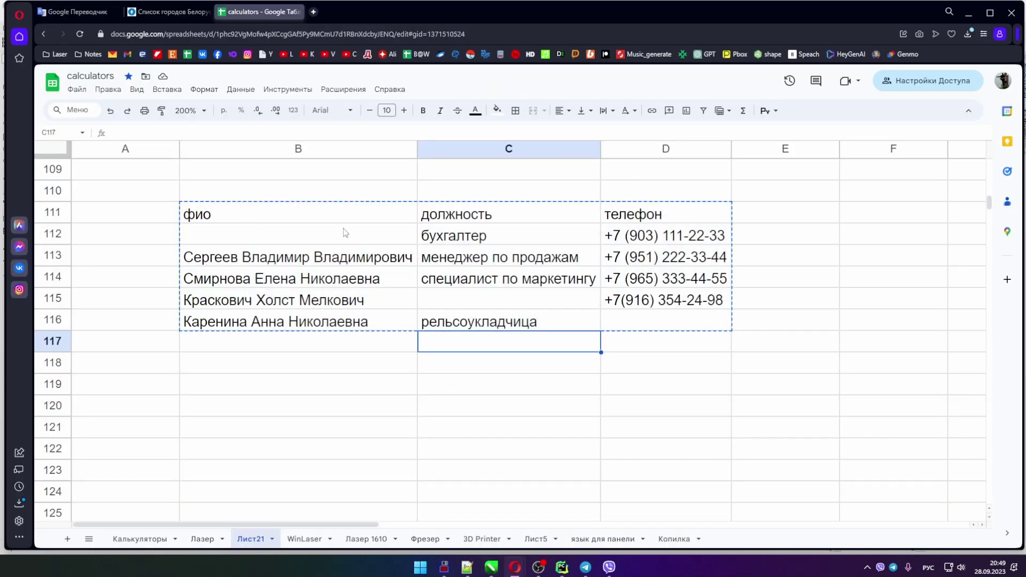
drag(264, 214, 668, 331)
right_click(460, 258)
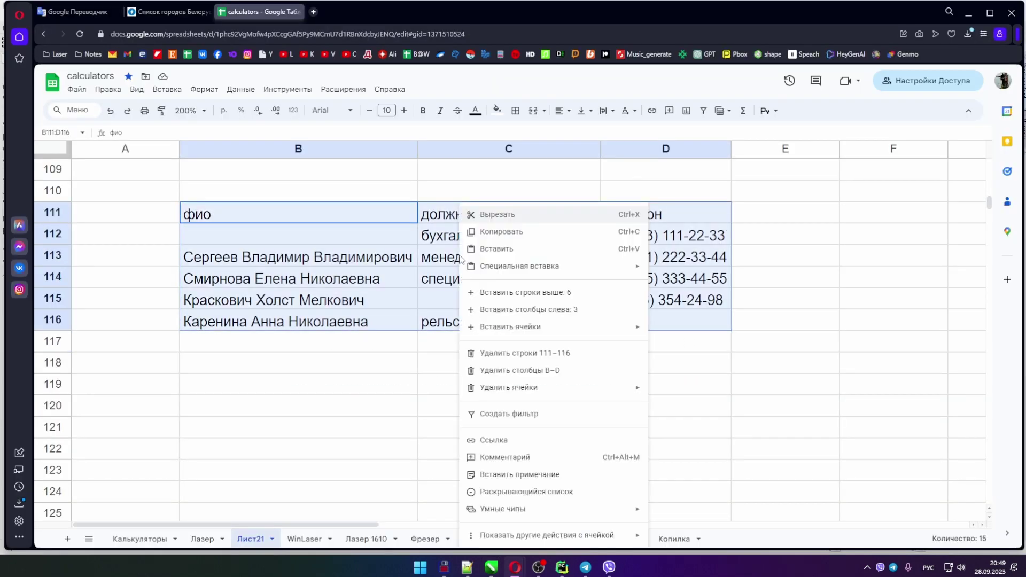
click(505, 235)
Step: Paste the table into CorelDRAW, move it off the card, enlarge it, then delete it
key(alt+Tab)
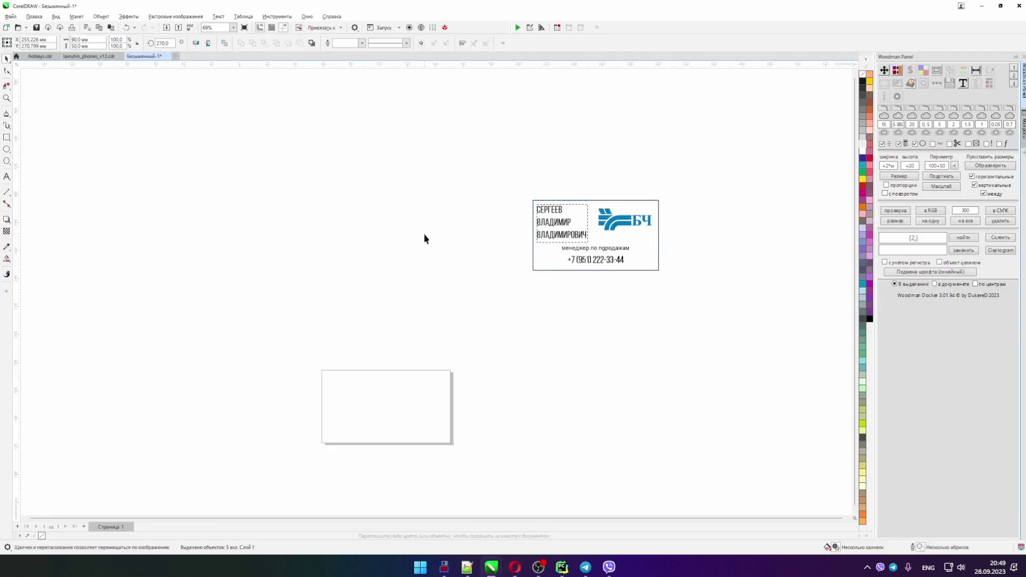
key(ctrl+v)
drag(390, 379, 314, 210)
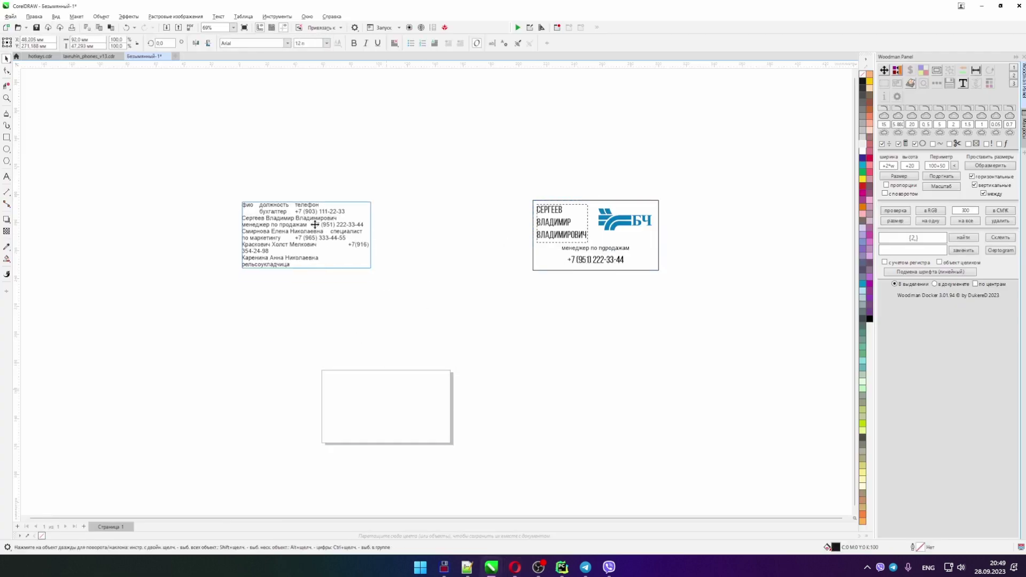
drag(439, 315, 467, 318)
key(Delete)
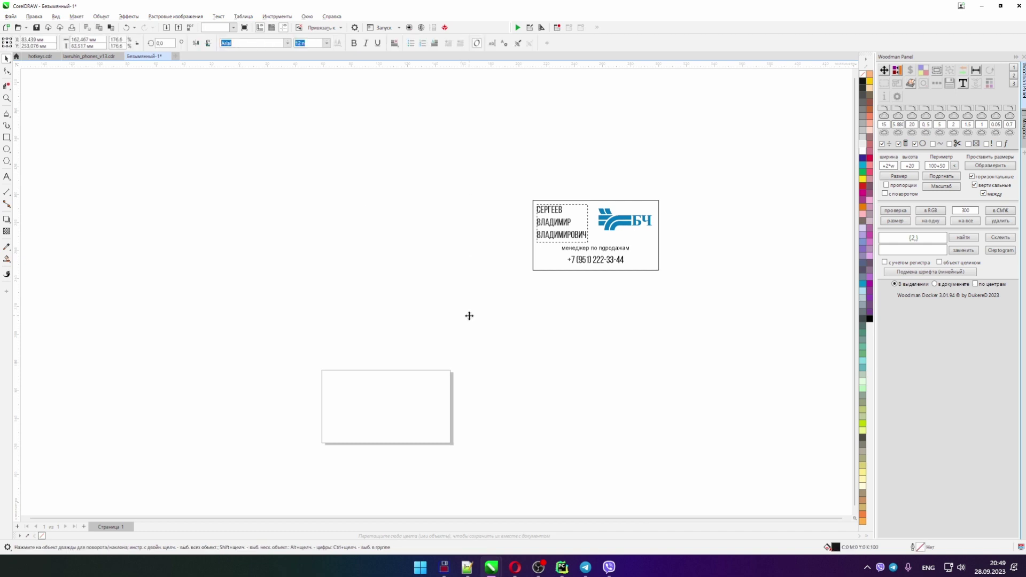
Step: Paste the table at a text insertion point, break it apart, move it, and cut it
click(7, 178)
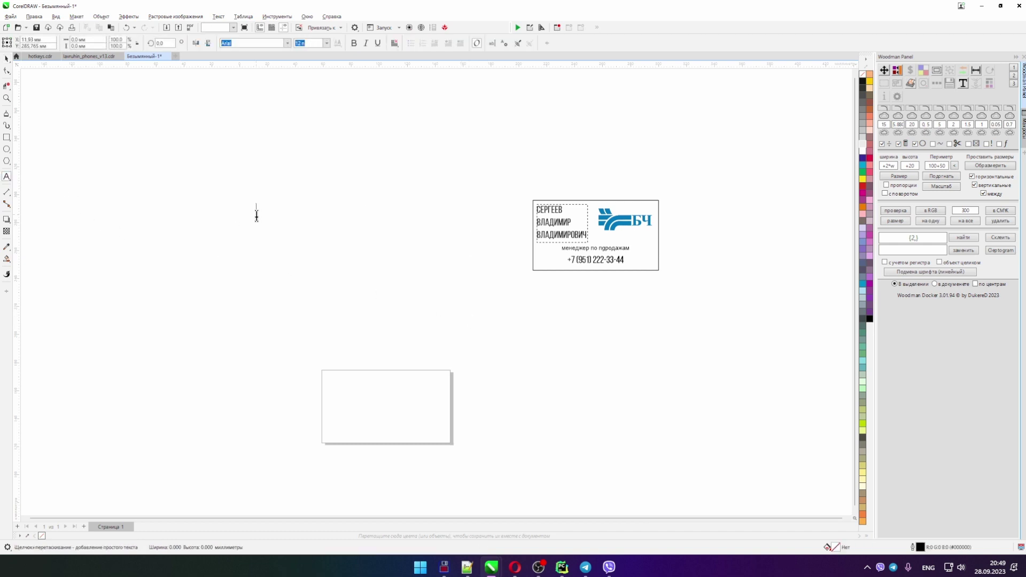
click(257, 214)
key(ctrl+v)
key(ctrl+space)
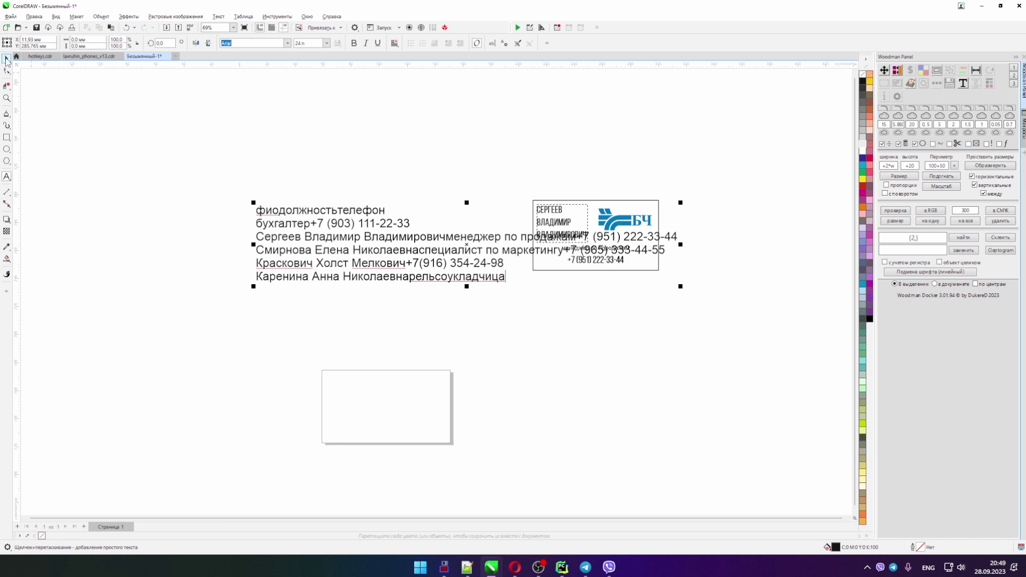
key(ctrl+k)
drag(266, 215, 147, 136)
key(ctrl+x)
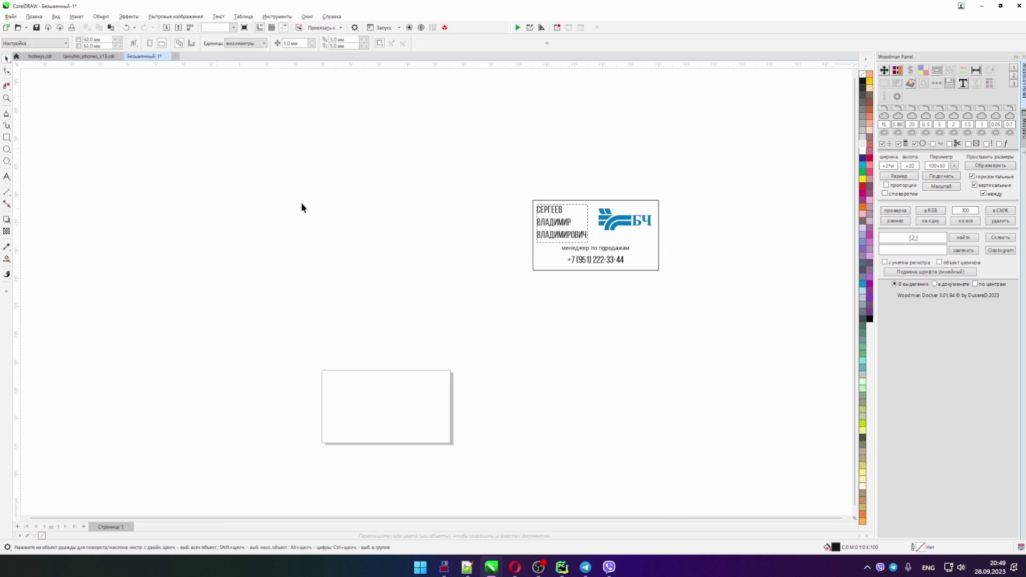
Step: Re-paste the table as paragraph text, widened to one contact per row and shortened to six rows
key(ctrl+v)
key(ctrl+z)
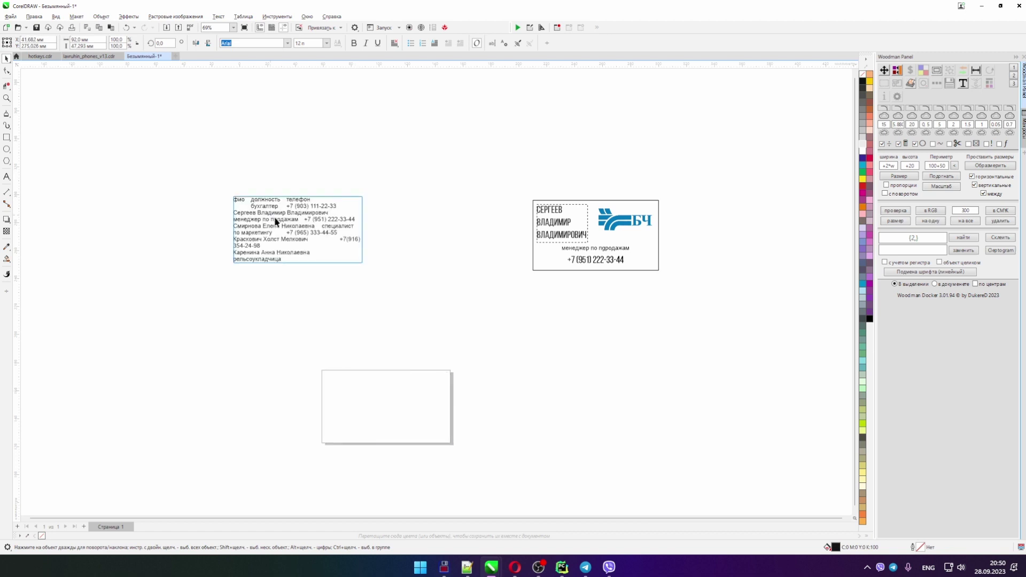
drag(360, 263, 504, 353)
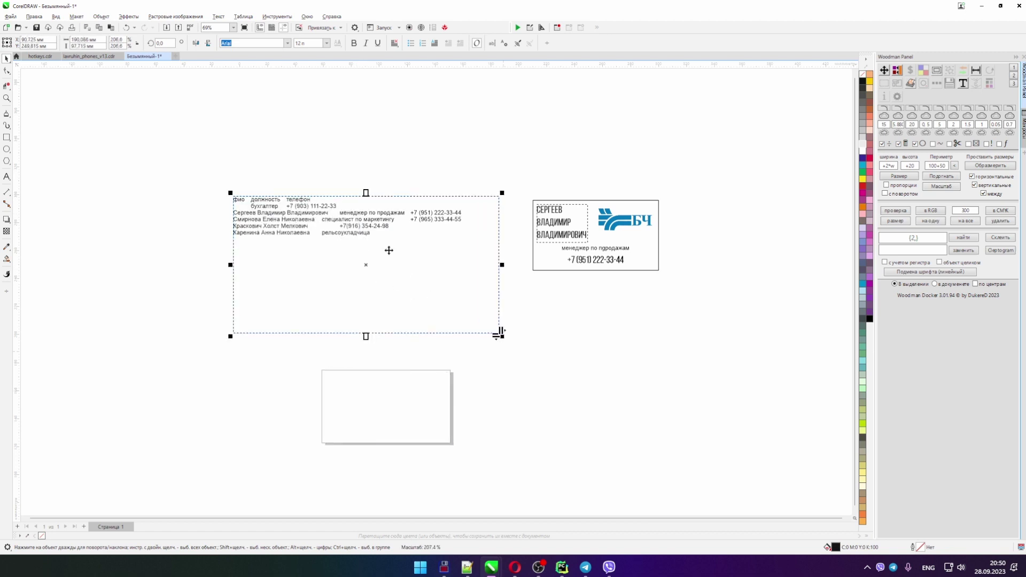
drag(367, 336, 362, 255)
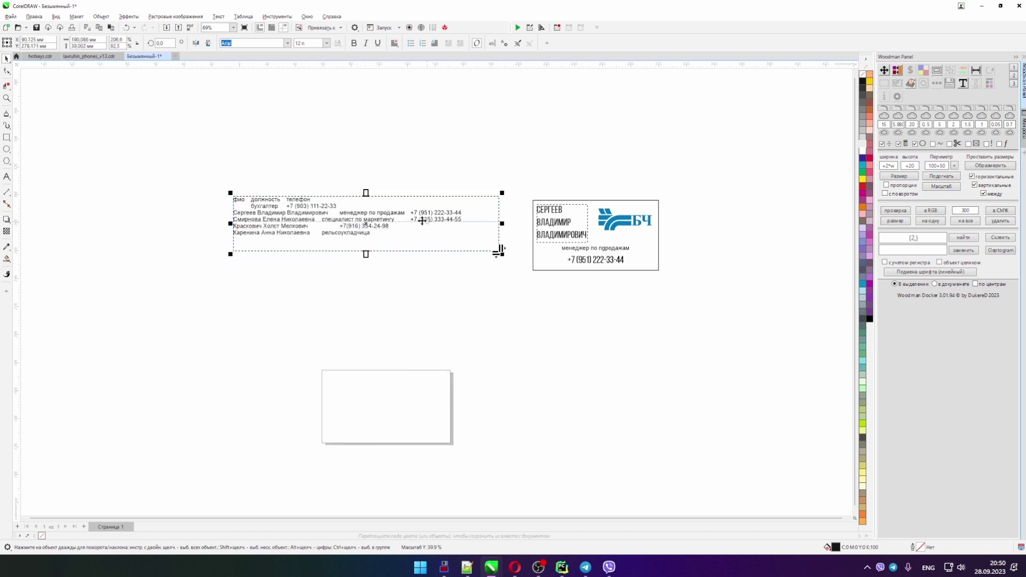
click(543, 293)
Step: Run заменить on the table frame to create separate фио, должность and телефон texts, then select фио
click(289, 226)
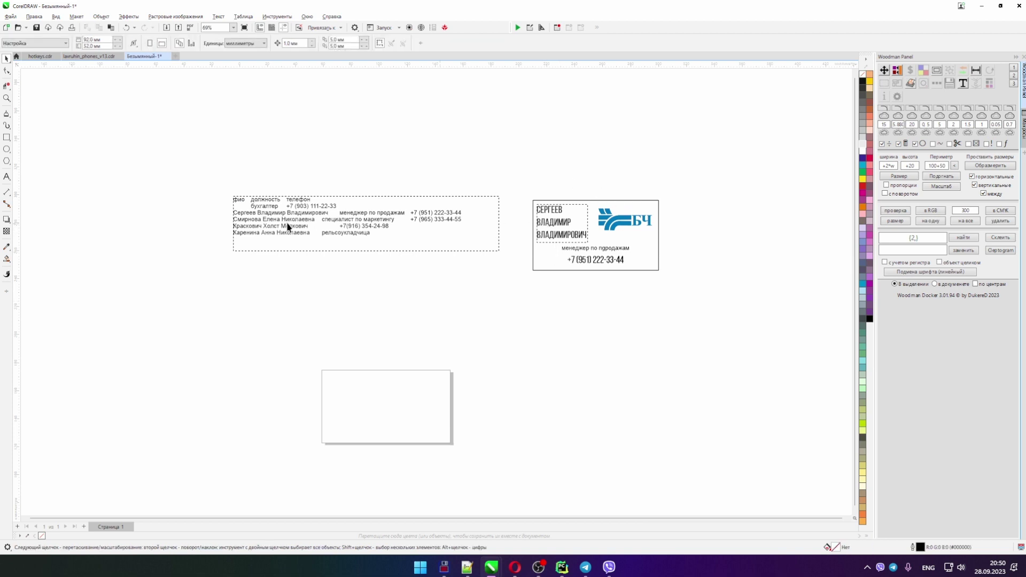
scroll(235, 201, up, 3)
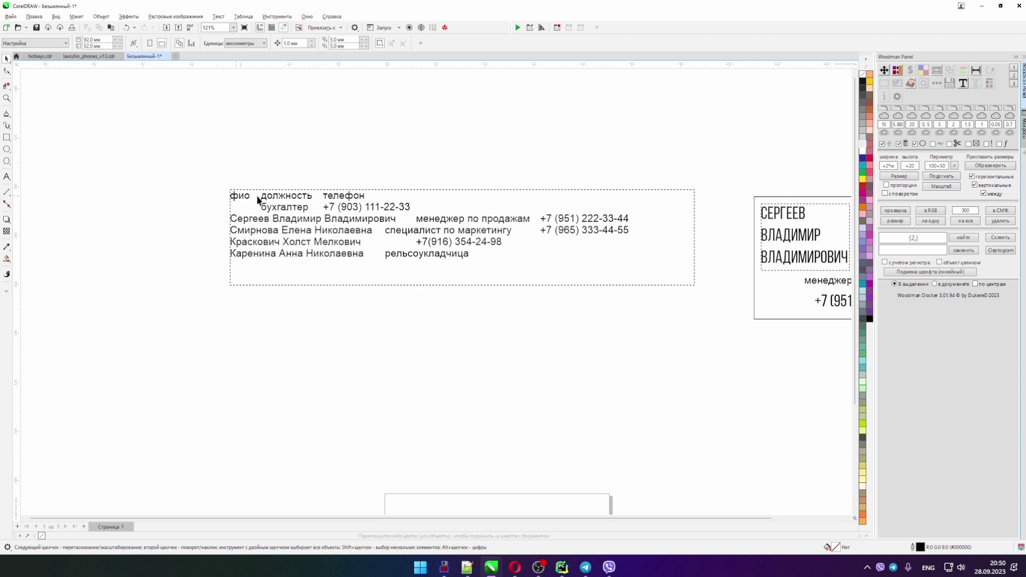
scroll(252, 169, down, 2)
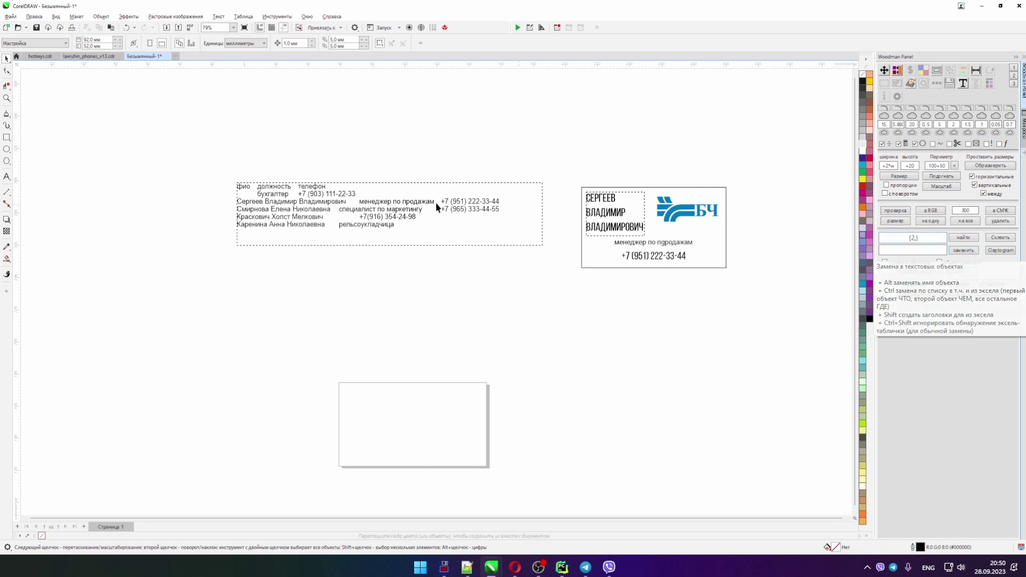
click(380, 209)
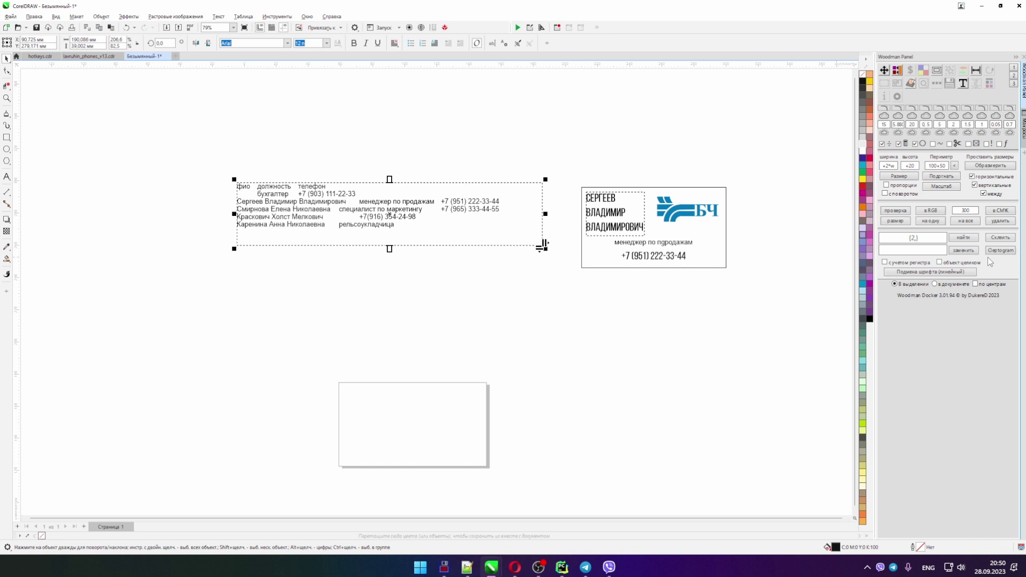
click(965, 251)
drag(484, 350, 365, 263)
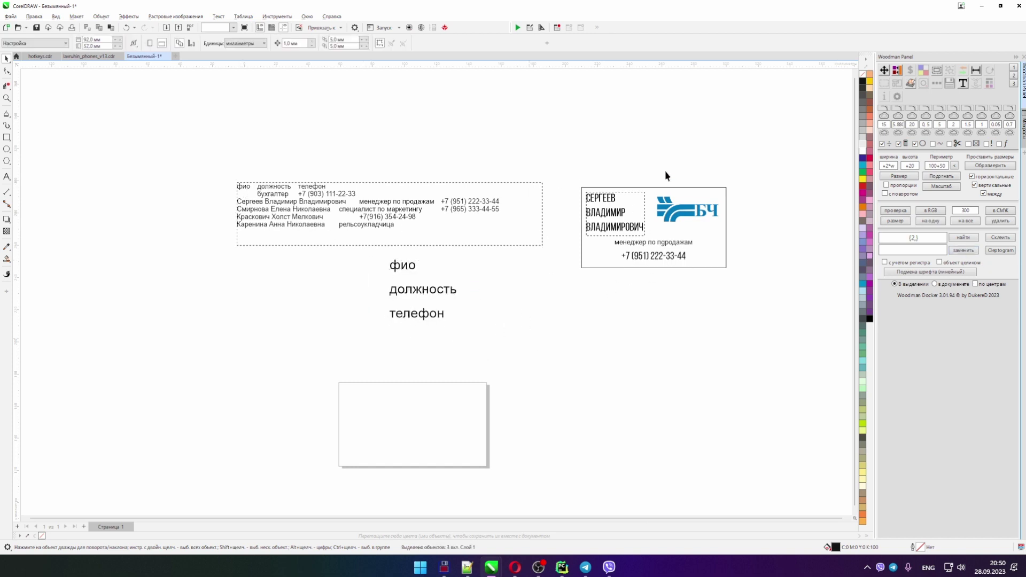
click(592, 198)
click(400, 267)
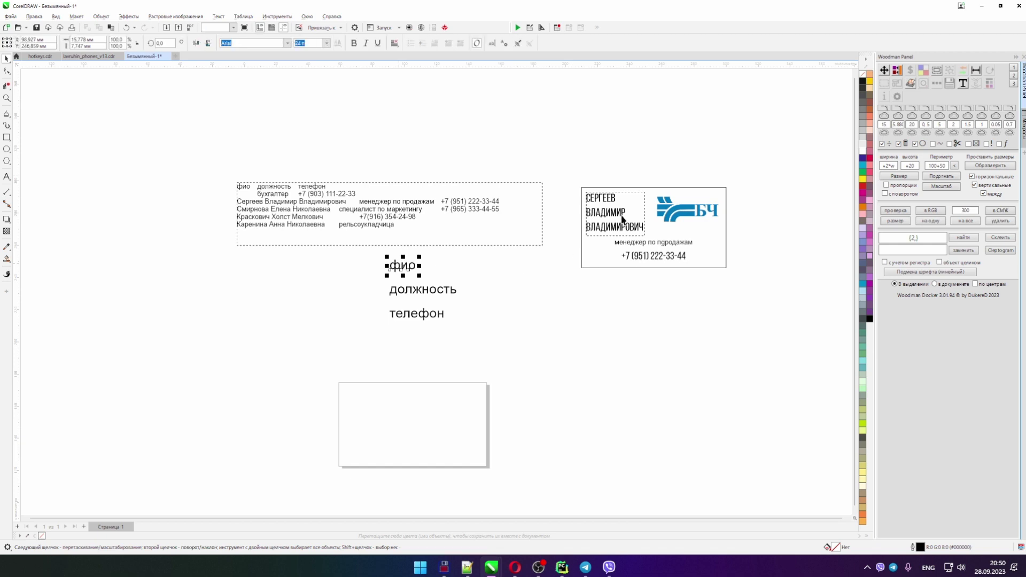
Step: Compare the card's name text with the фио helper text by selecting each in turn
click(611, 206)
click(403, 267)
click(640, 231)
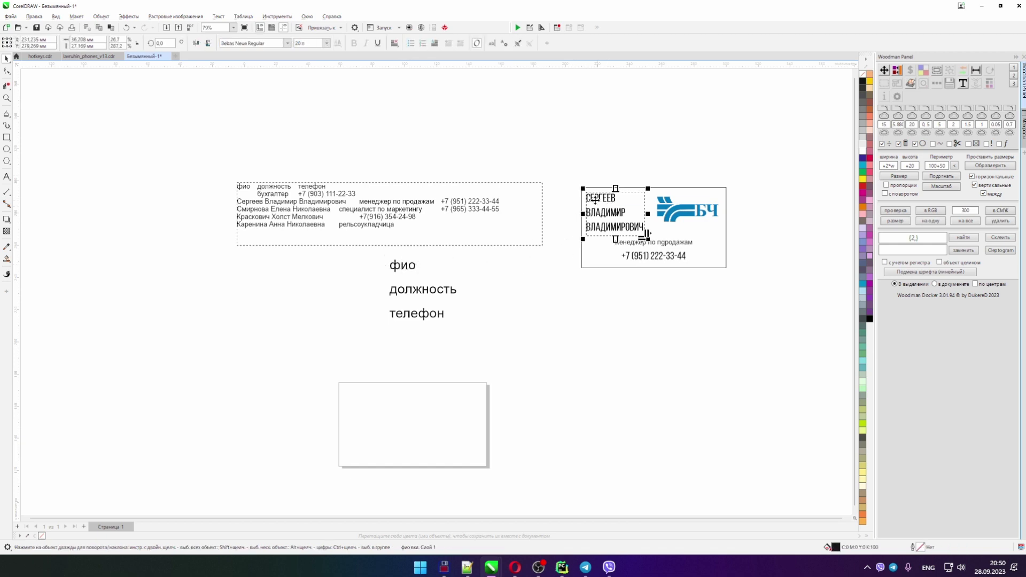
click(402, 268)
click(580, 328)
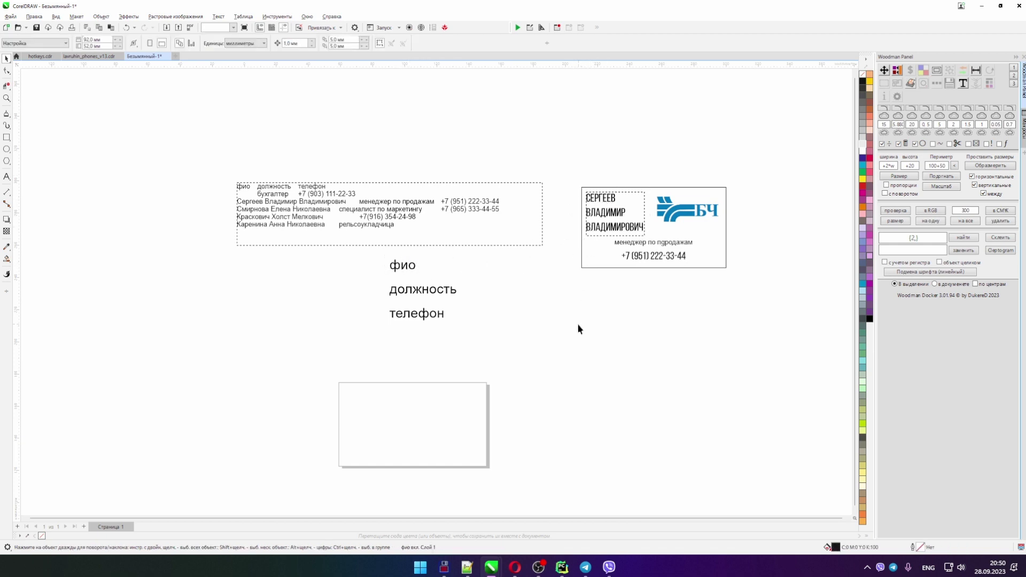
Step: Open the Last of Us macro window beside the card and select the card's name text
click(897, 73)
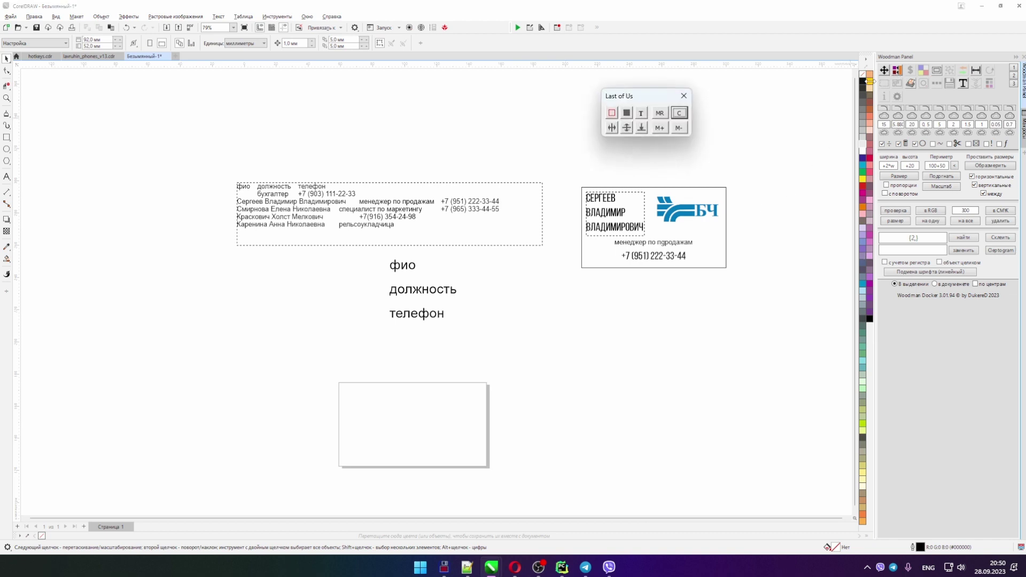
drag(636, 106, 578, 98)
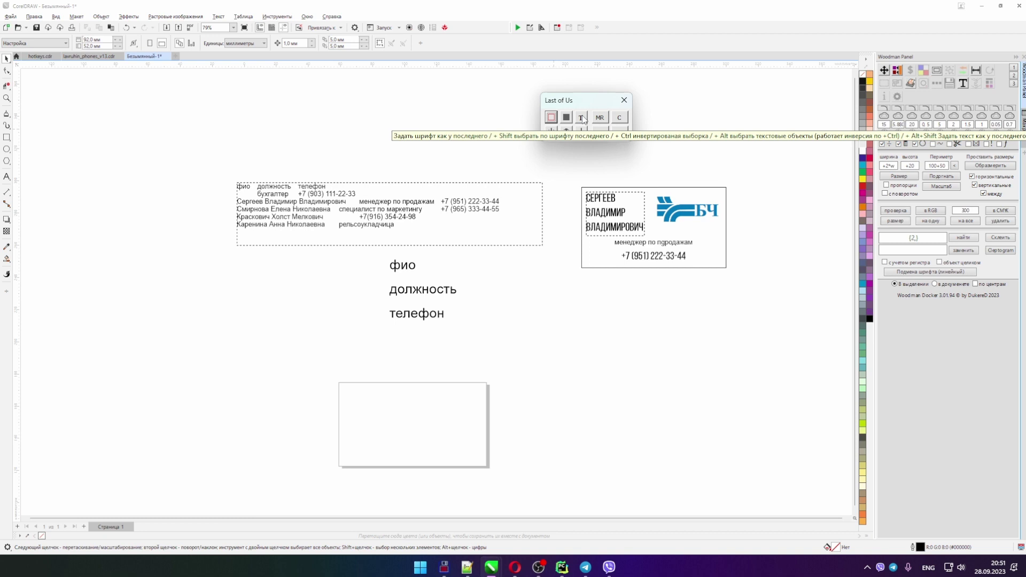
click(601, 201)
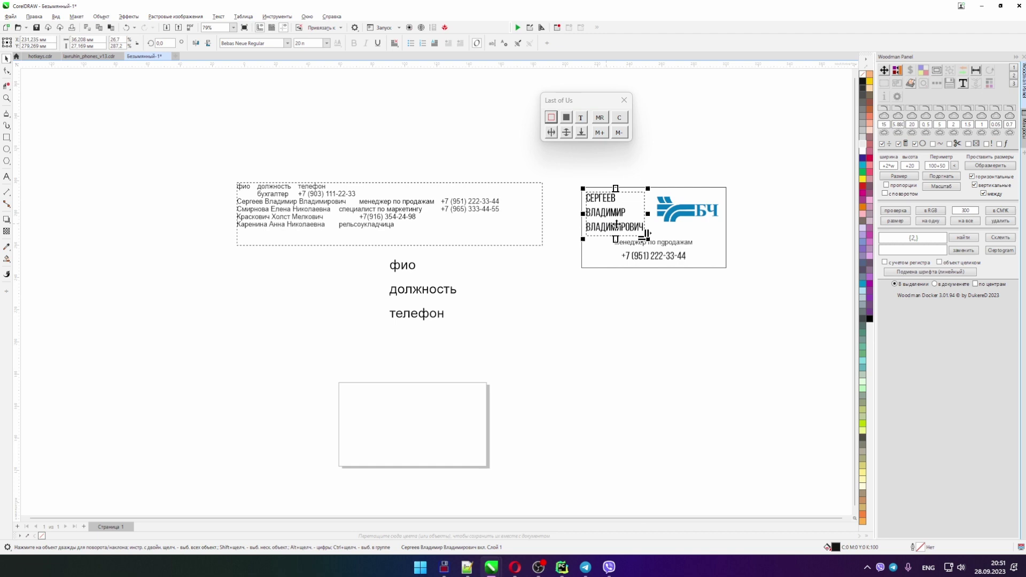
Step: Replace the card's name, position and phone with ФИО, должность and ТЕЛЕФОН using the T button
shift+click(402, 266)
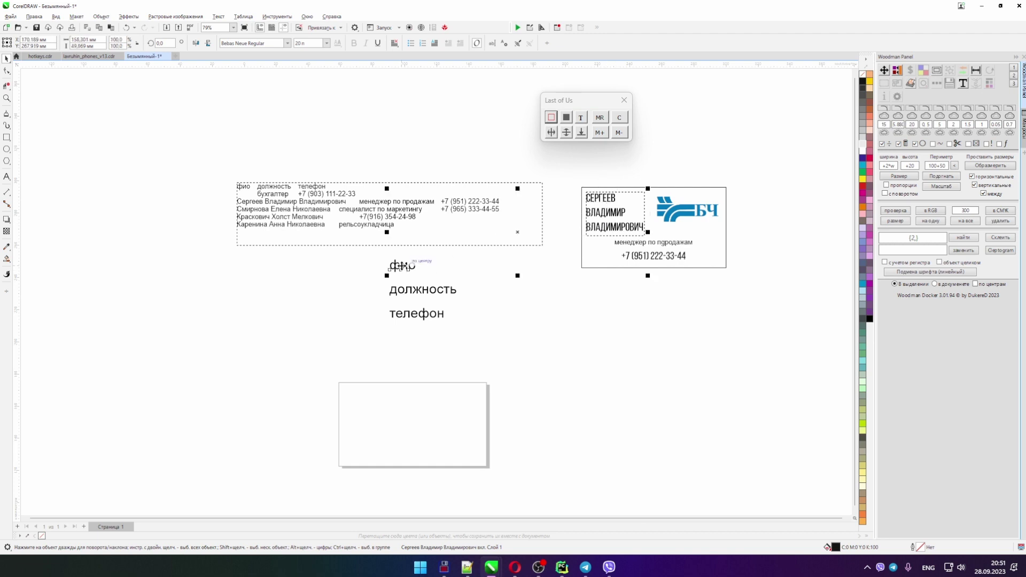
click(582, 118)
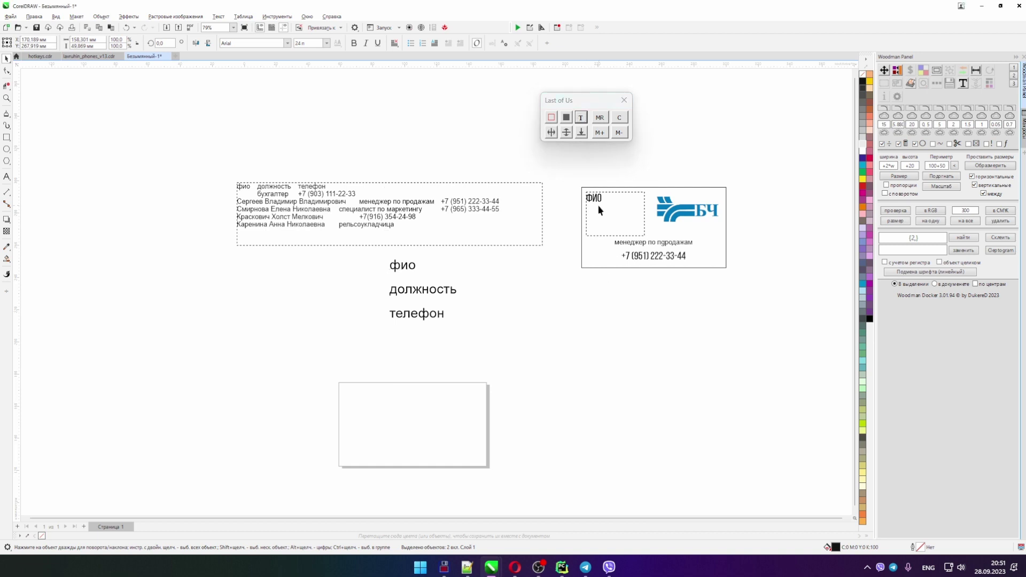
click(638, 243)
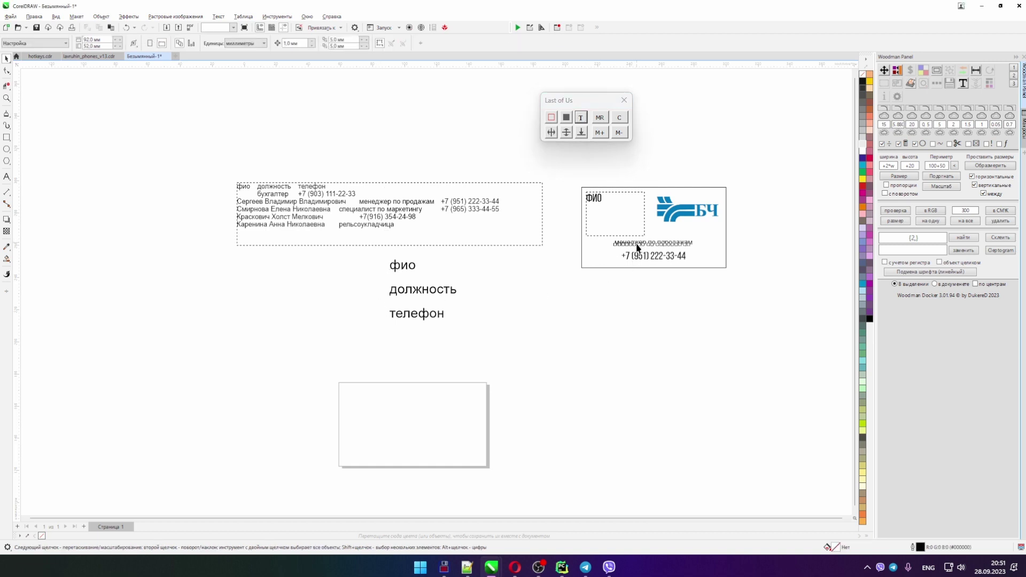
shift+click(422, 294)
click(582, 118)
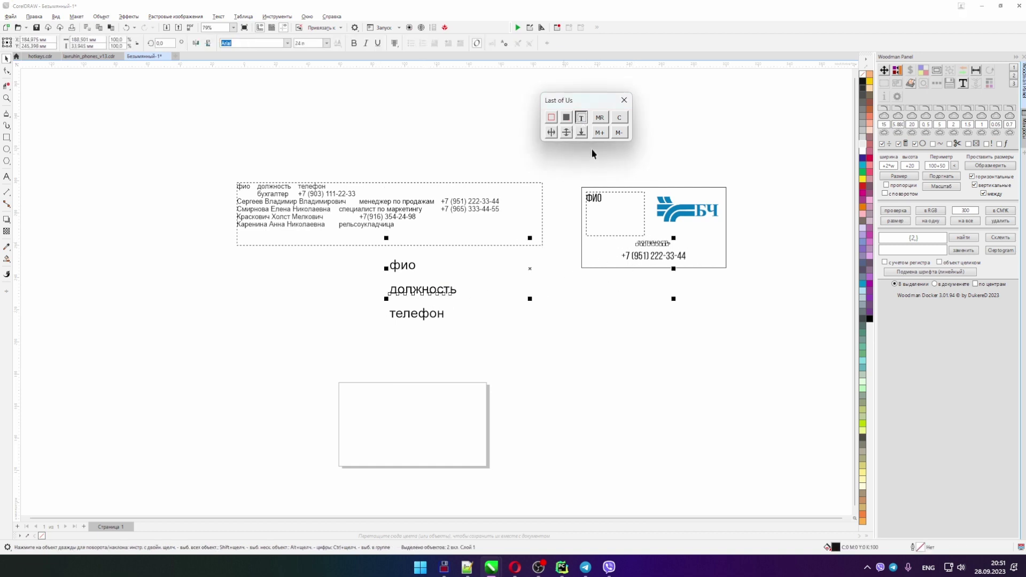
click(648, 254)
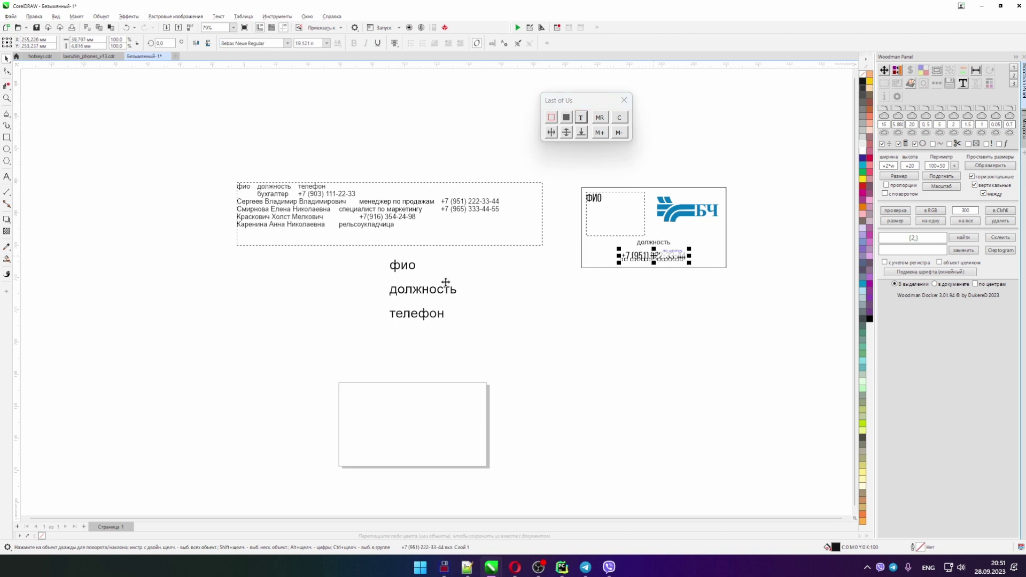
shift+click(436, 319)
click(582, 119)
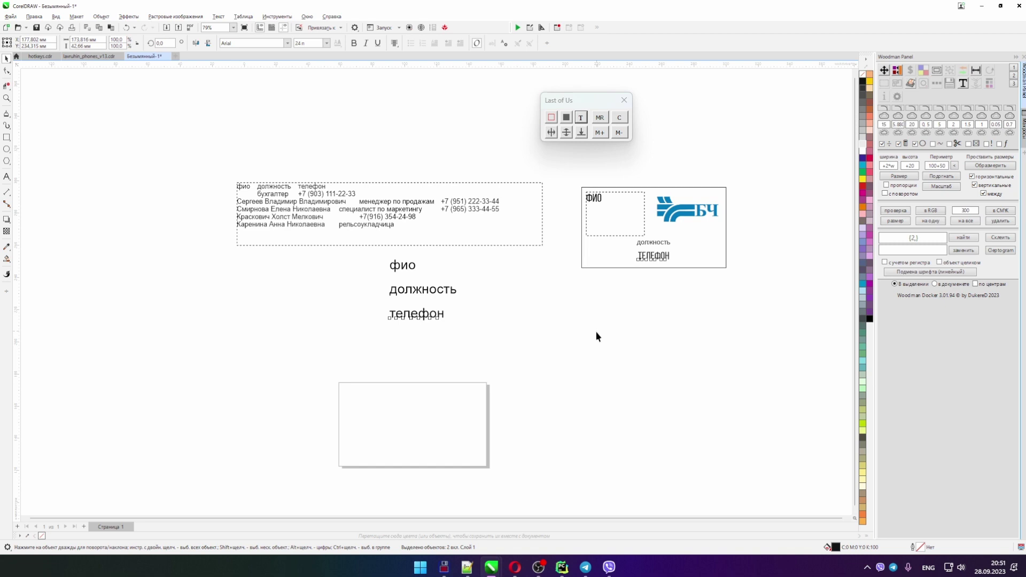
Step: Select the card rectangle, then marquee-select the фио, должность and телефон helper texts
click(636, 307)
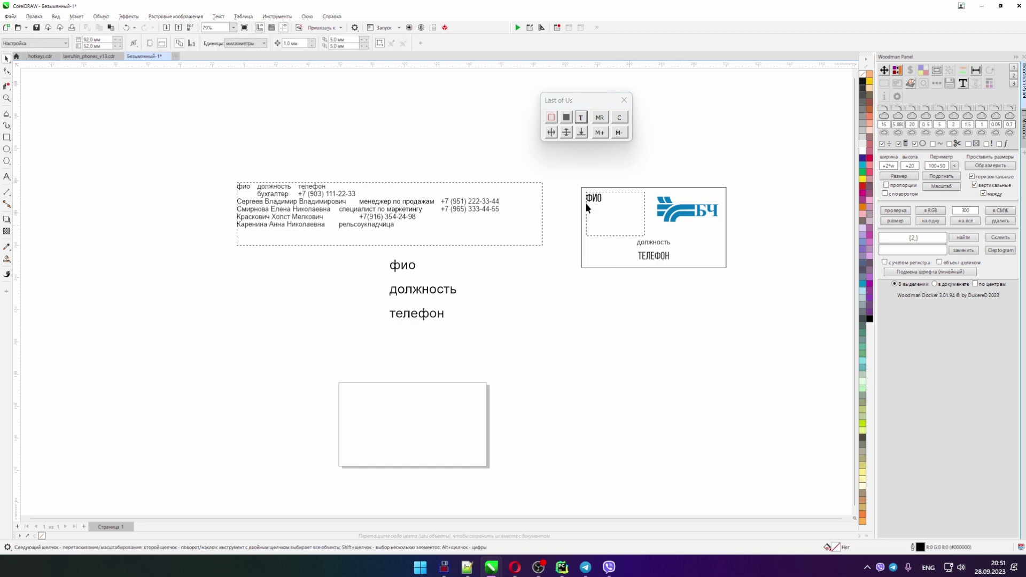
click(649, 259)
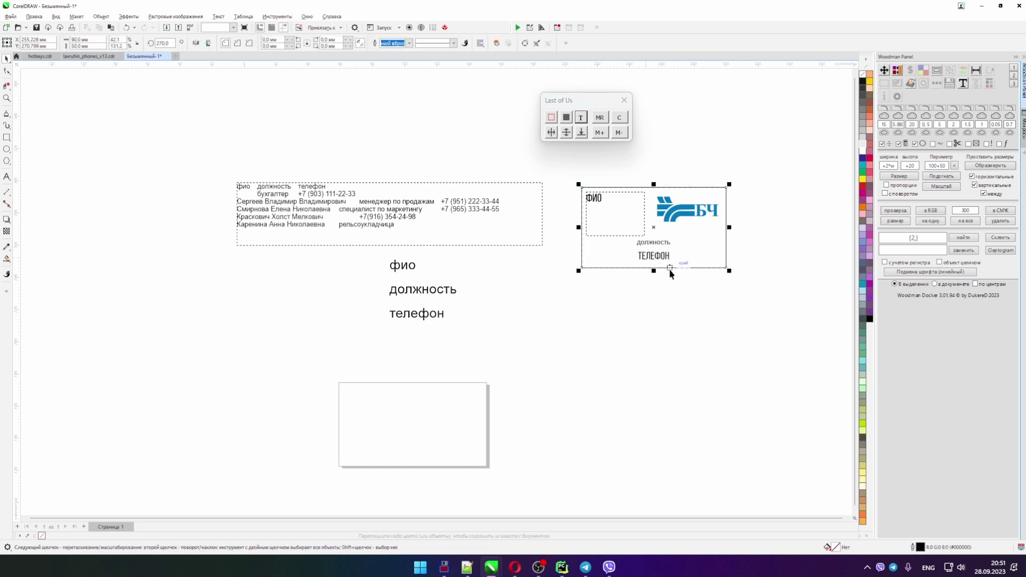
drag(508, 352, 357, 253)
Step: Move the macro window aside and duplicate the placeholder card into a column of five
click(415, 285)
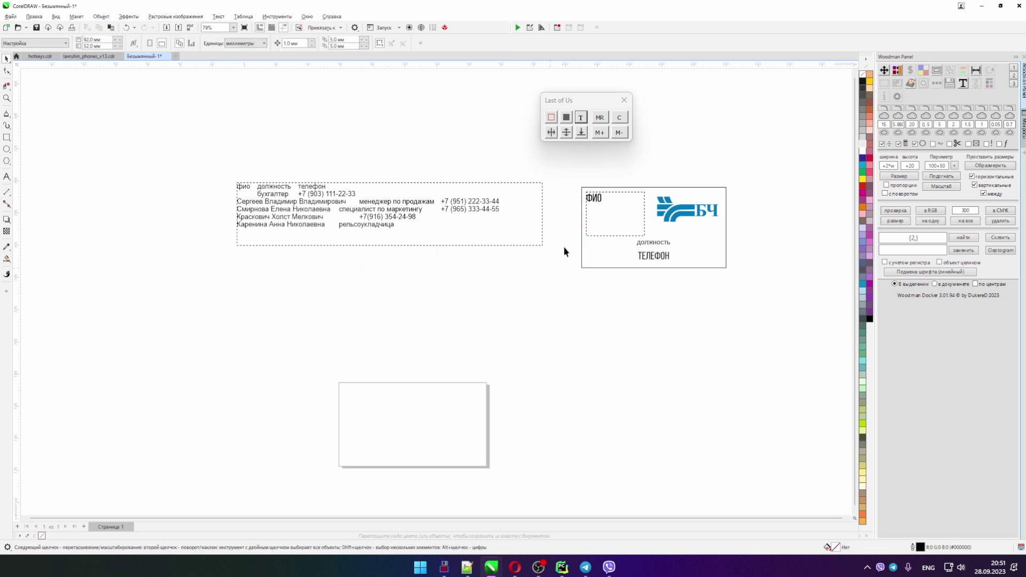
drag(581, 109, 498, 100)
drag(566, 156, 765, 291)
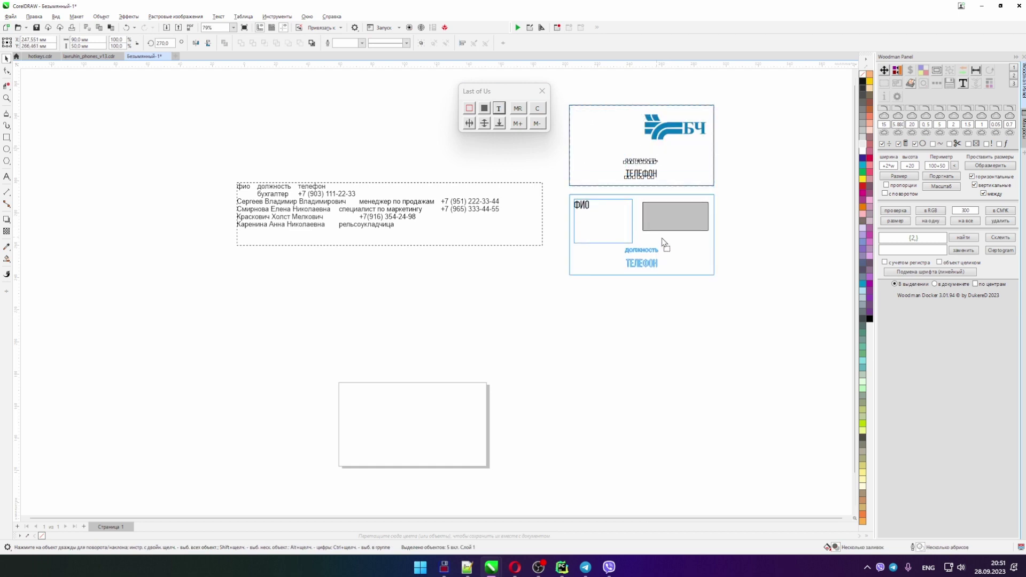
key(ctrl+d)
key(ctrl+d)
drag(529, 239, 482, 223)
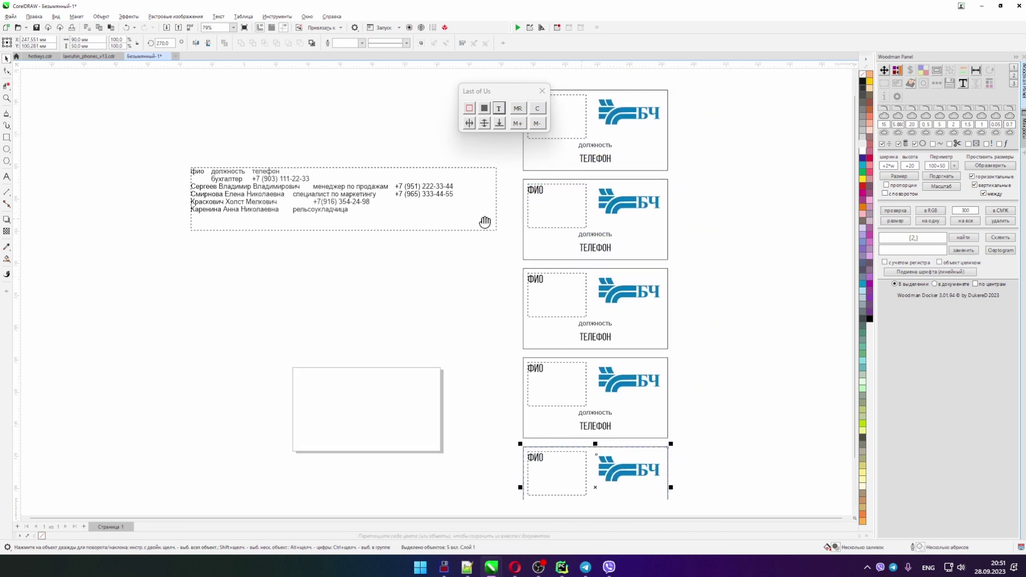
scroll(482, 223, down, 1)
Step: Close the floating toolbar and select all five cards together with the staff list
drag(492, 95, 732, 95)
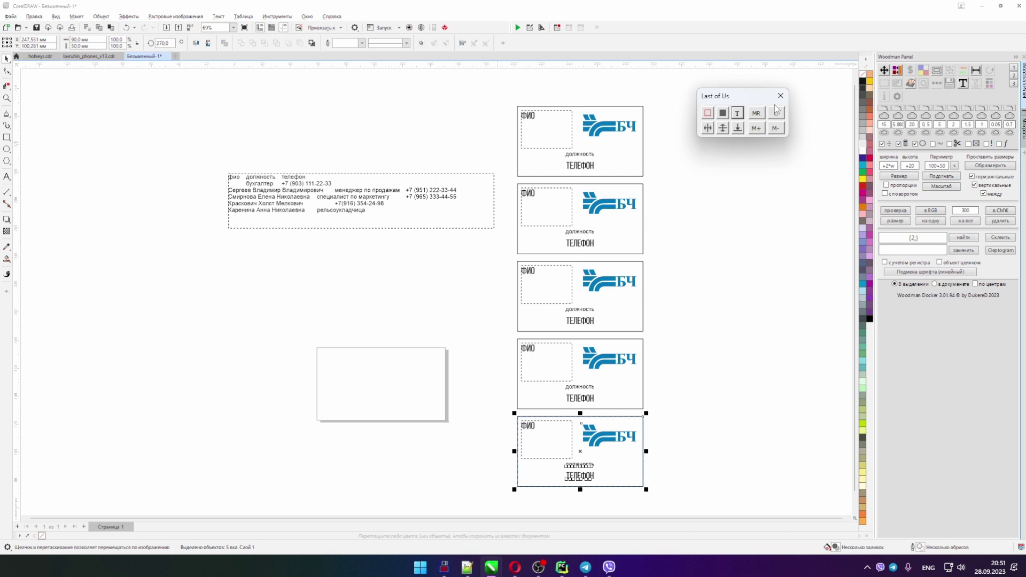
click(782, 91)
click(260, 185)
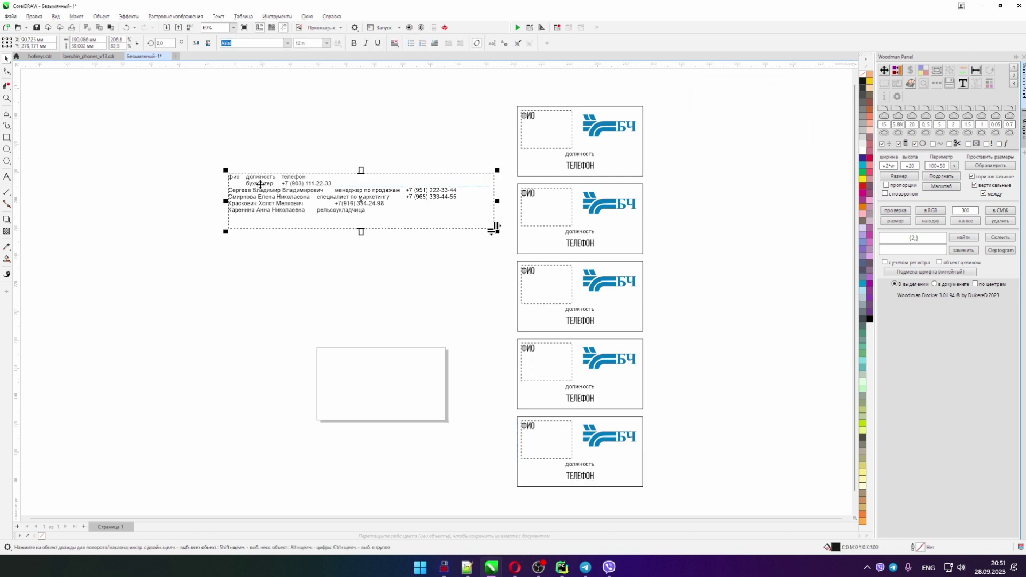
drag(504, 87, 612, 311)
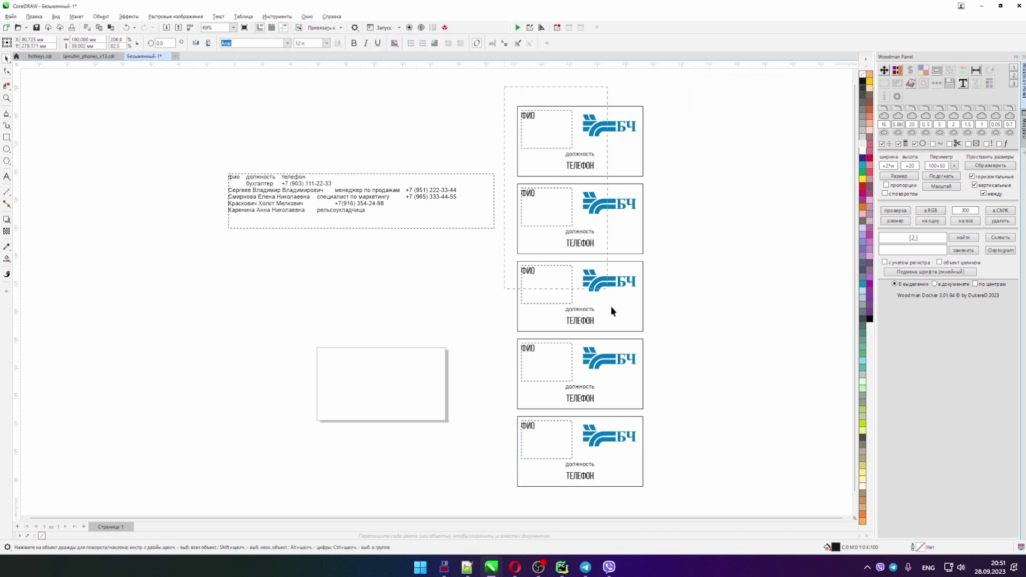
drag(655, 488, 665, 495)
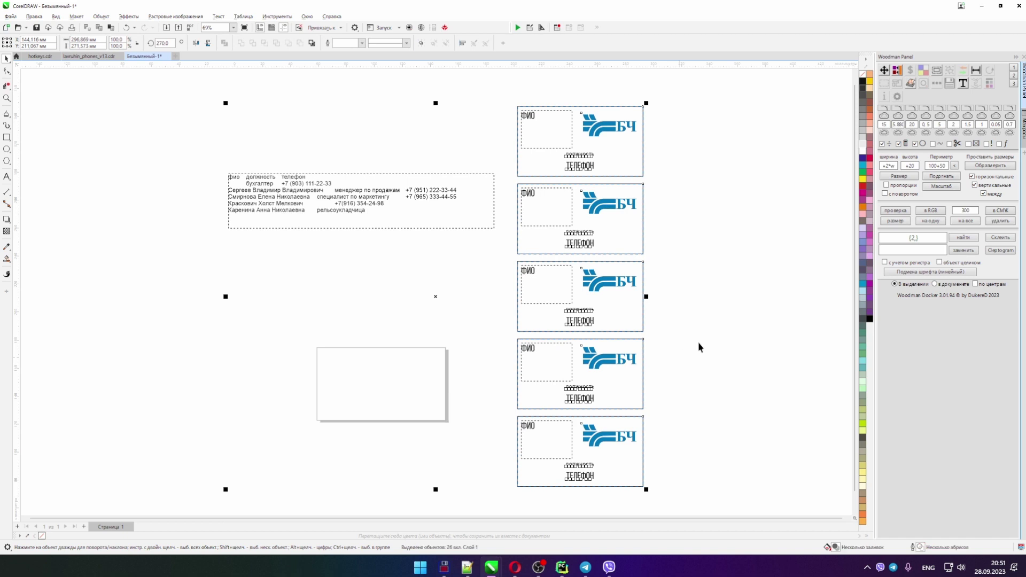
Step: Run заменить to fill the cards, then narrow the last card's name frame to three lines
click(971, 252)
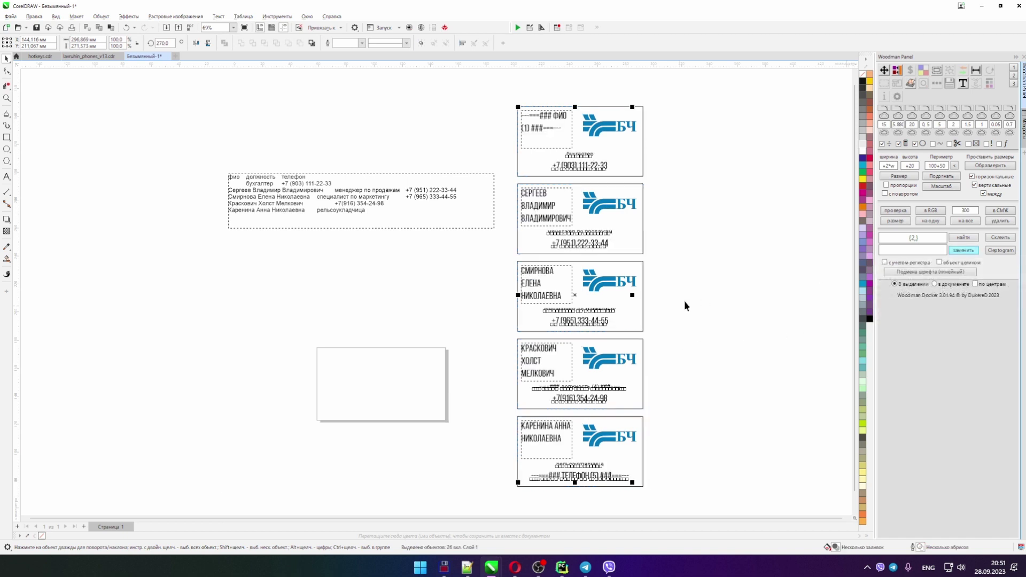
click(705, 279)
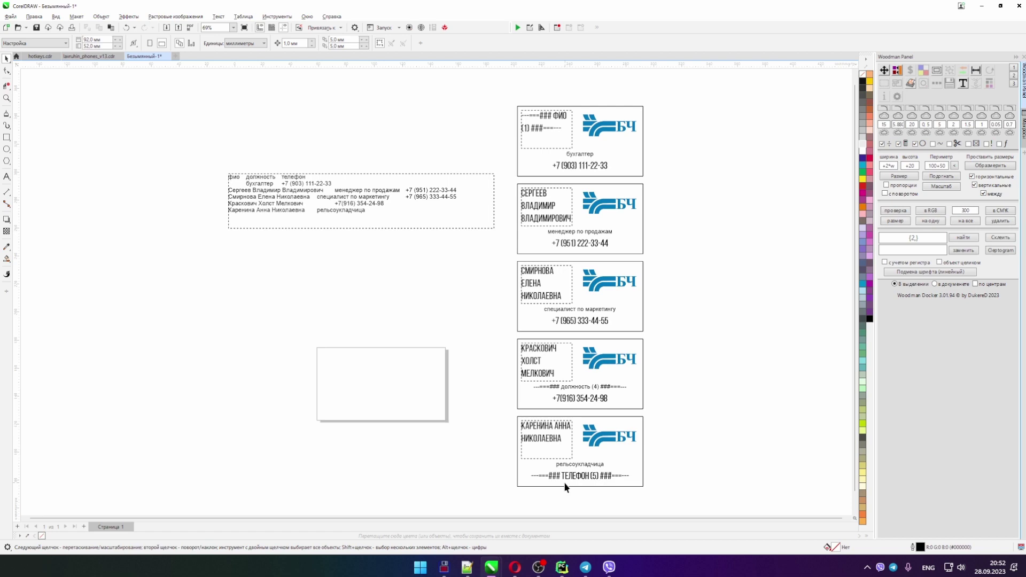
scroll(561, 476, up, 4)
click(552, 428)
click(551, 401)
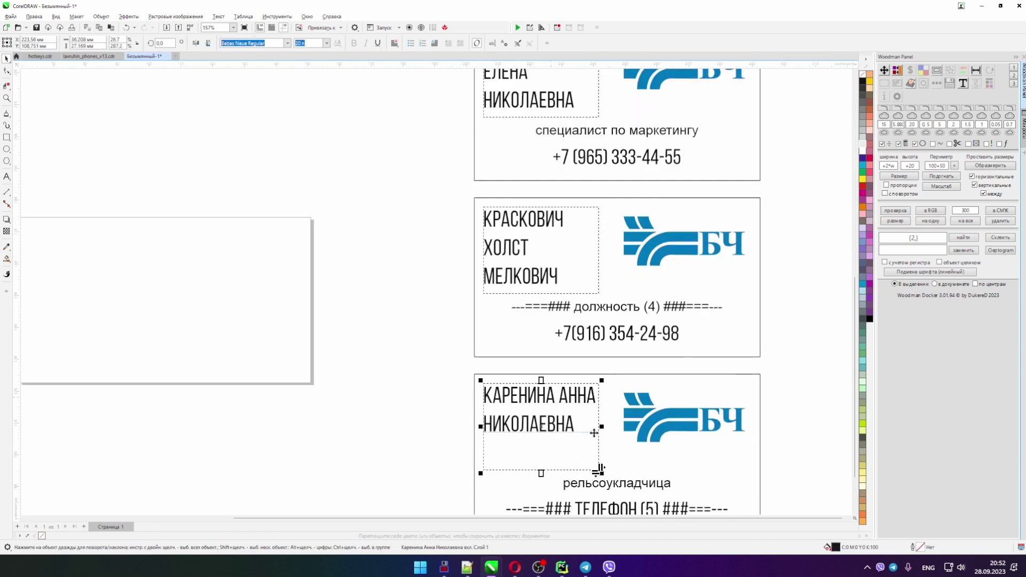
drag(602, 427, 585, 427)
scroll(534, 438, down, 2)
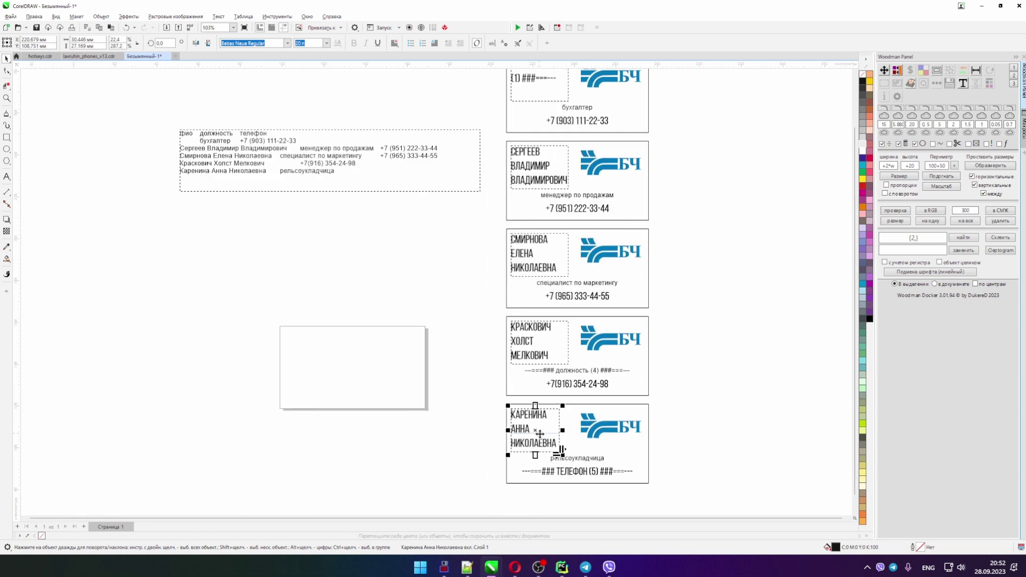
scroll(534, 163, up, 1)
scroll(542, 171, down, 1)
scroll(541, 136, up, 1)
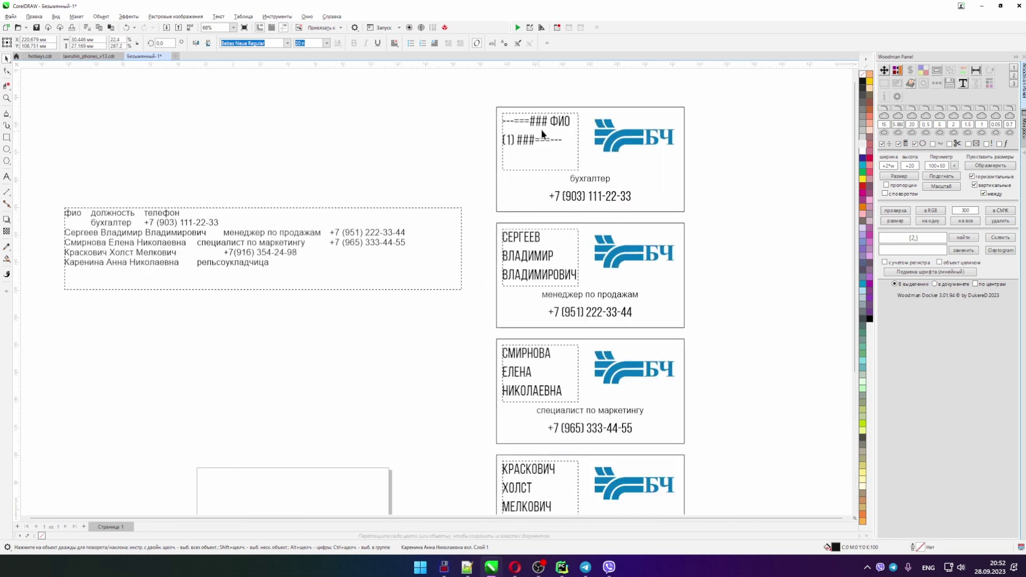
Step: Check the empty spreadsheet cells B112, C115 and D116 behind the numbered markers
key(alt+Tab)
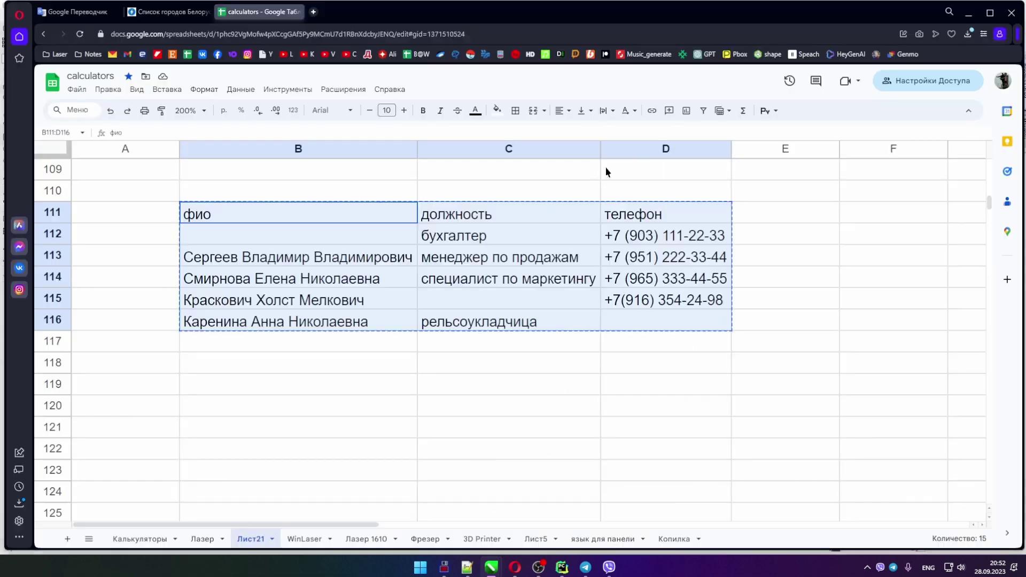
click(309, 238)
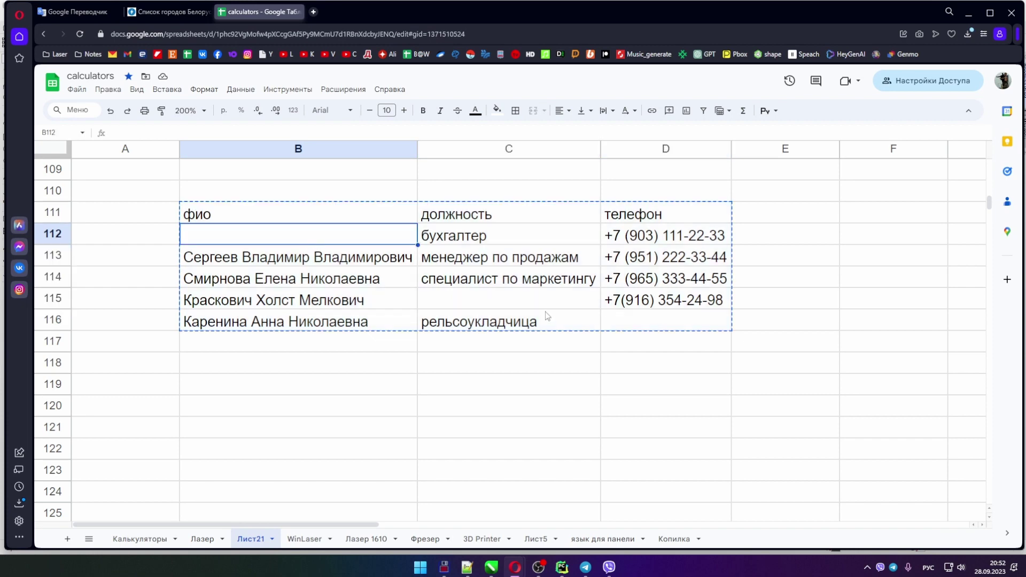
click(540, 300)
click(635, 340)
click(512, 299)
click(628, 326)
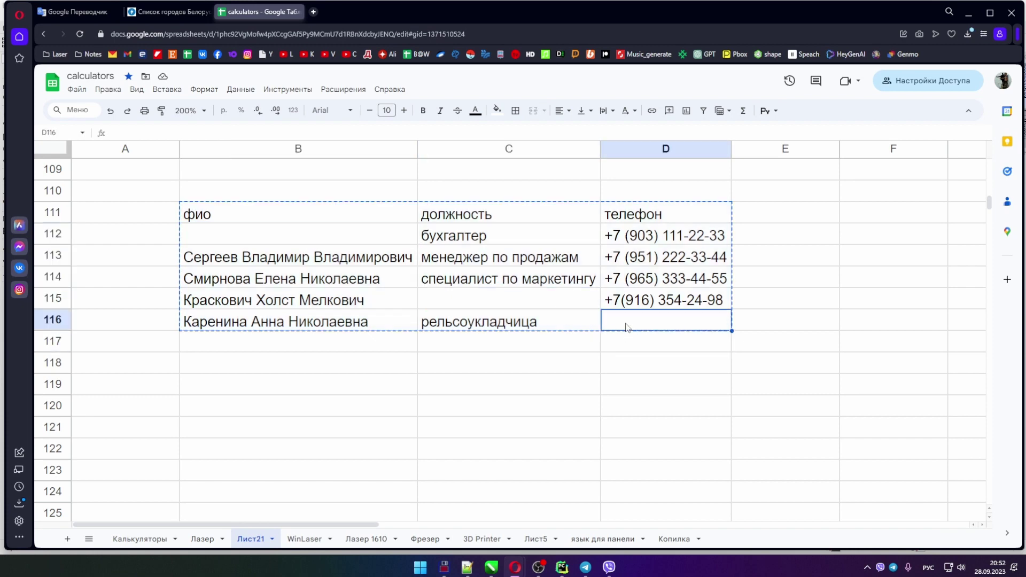
key(alt+Tab)
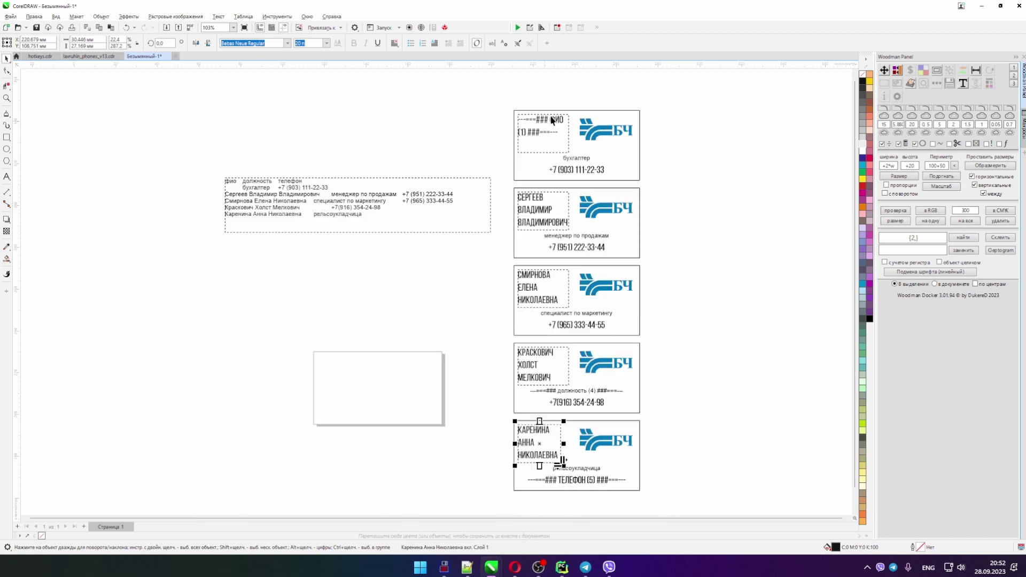
Step: Delete the leftover ### phone, position and name placeholders from the cards
scroll(521, 362, up, 1)
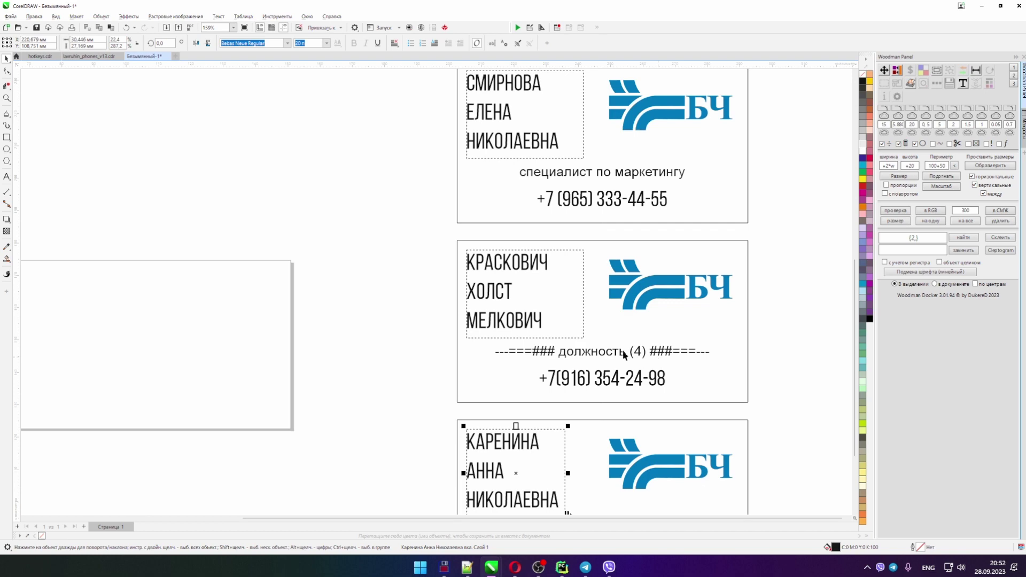
scroll(596, 368, down, 3)
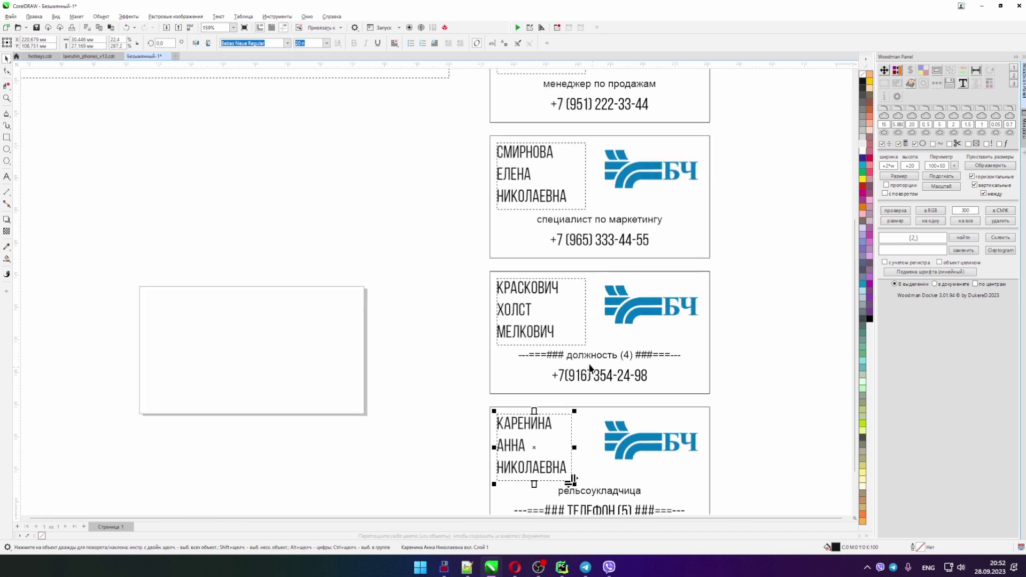
scroll(598, 358, down, 2)
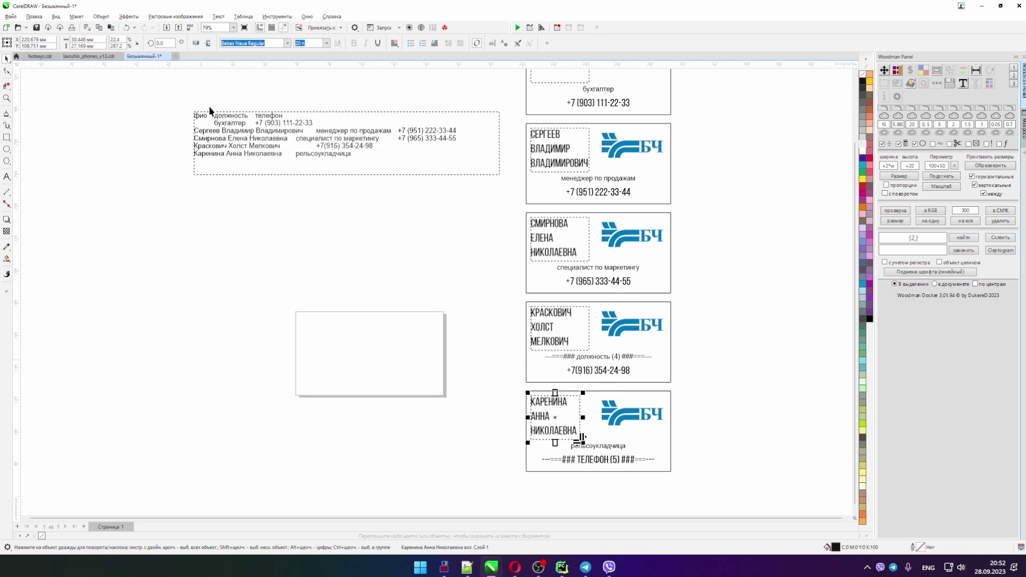
scroll(209, 110, up, 4)
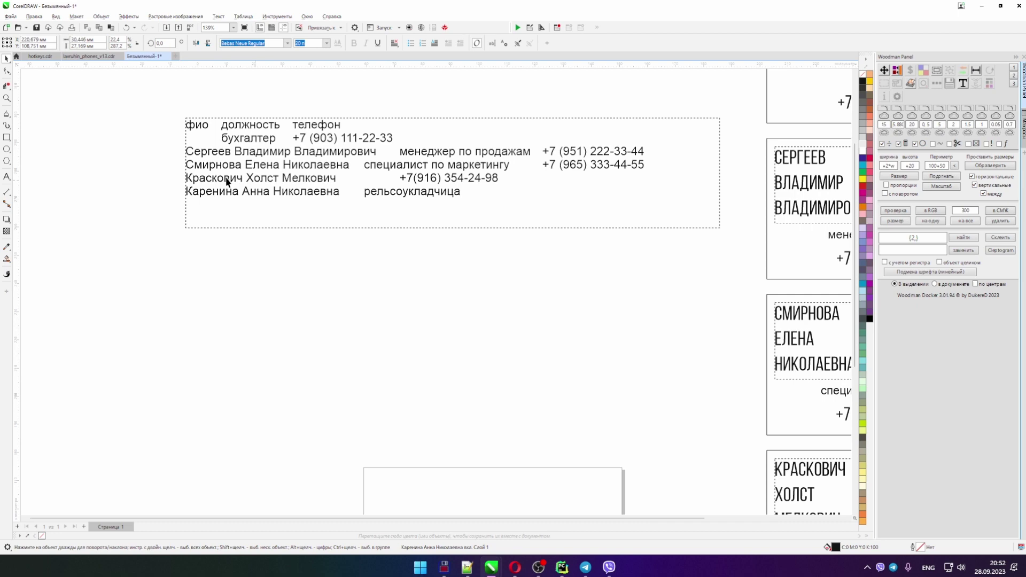
scroll(258, 174, down, 5)
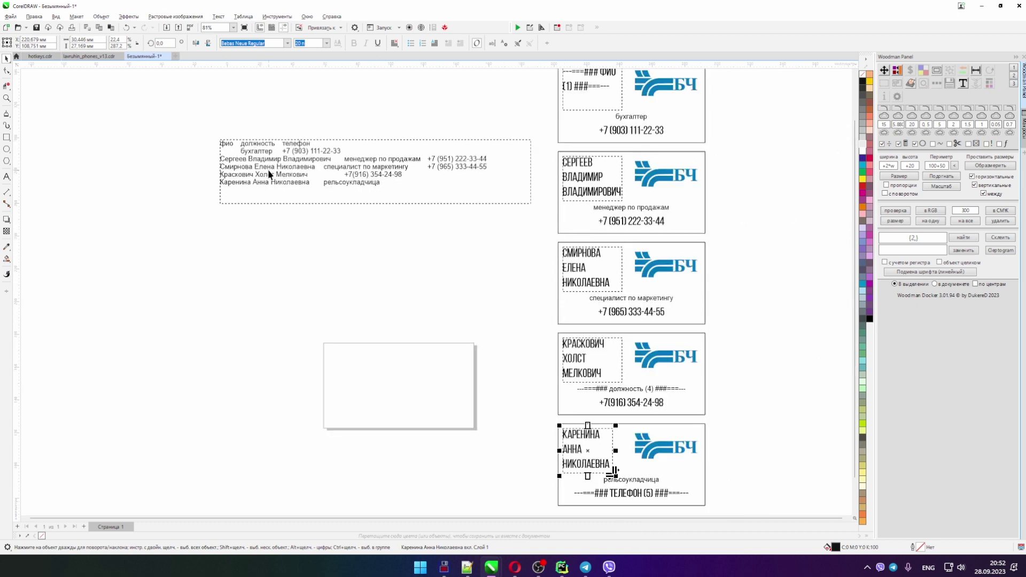
scroll(595, 449, up, 2)
click(591, 453)
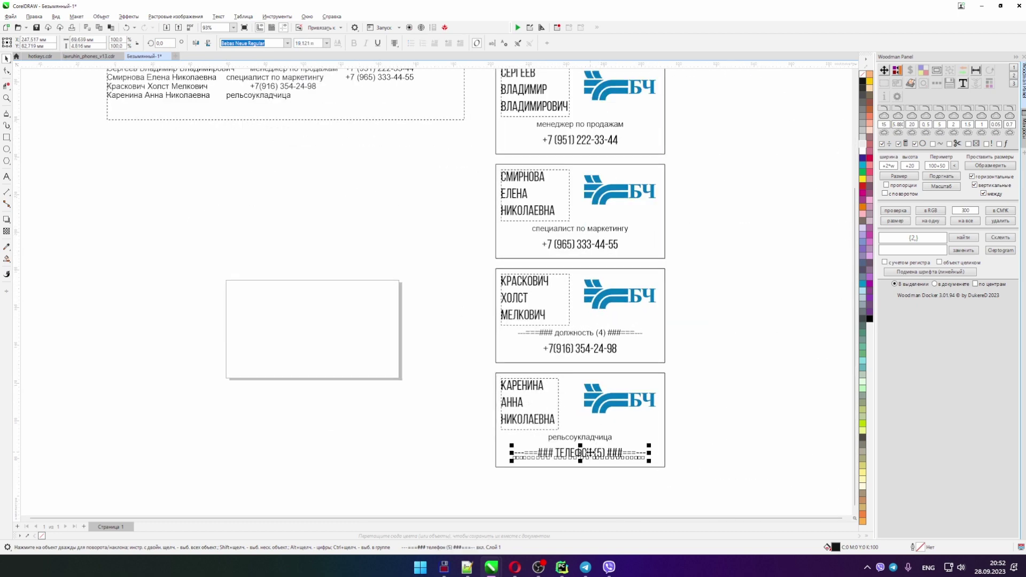
key(Delete)
click(587, 333)
key(Delete)
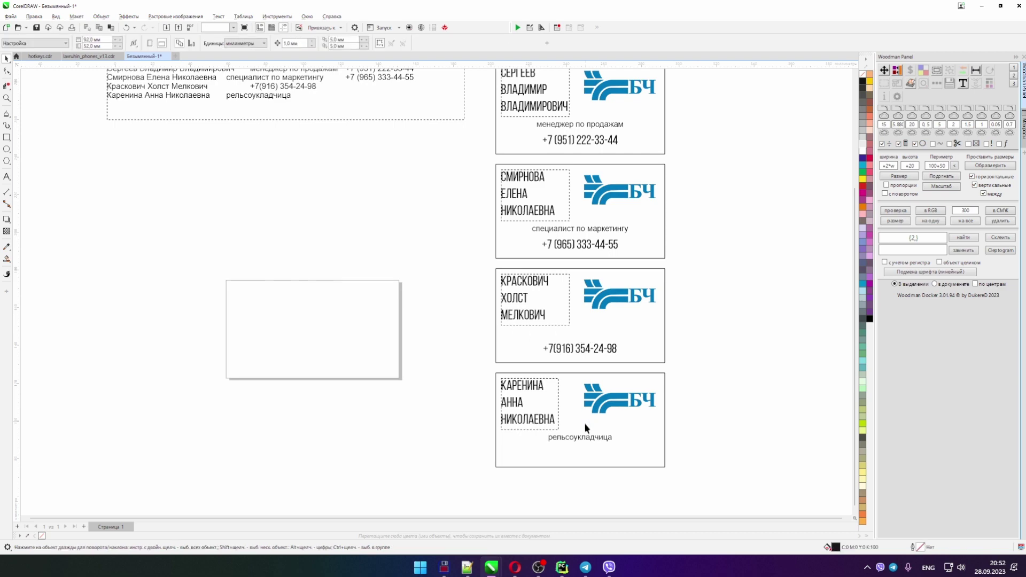
scroll(586, 428, down, 1)
drag(595, 101, 600, 187)
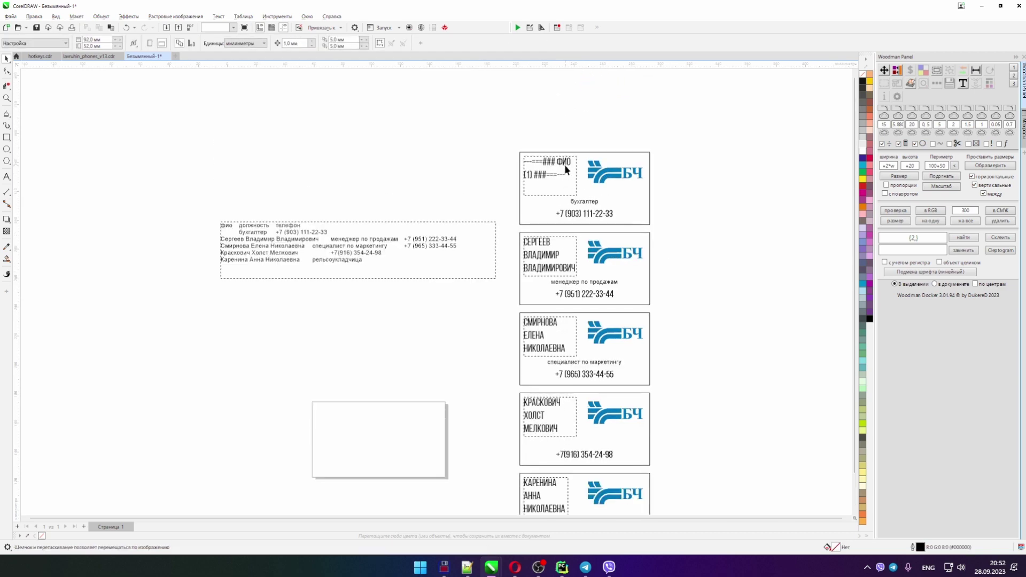
click(567, 170)
key(Delete)
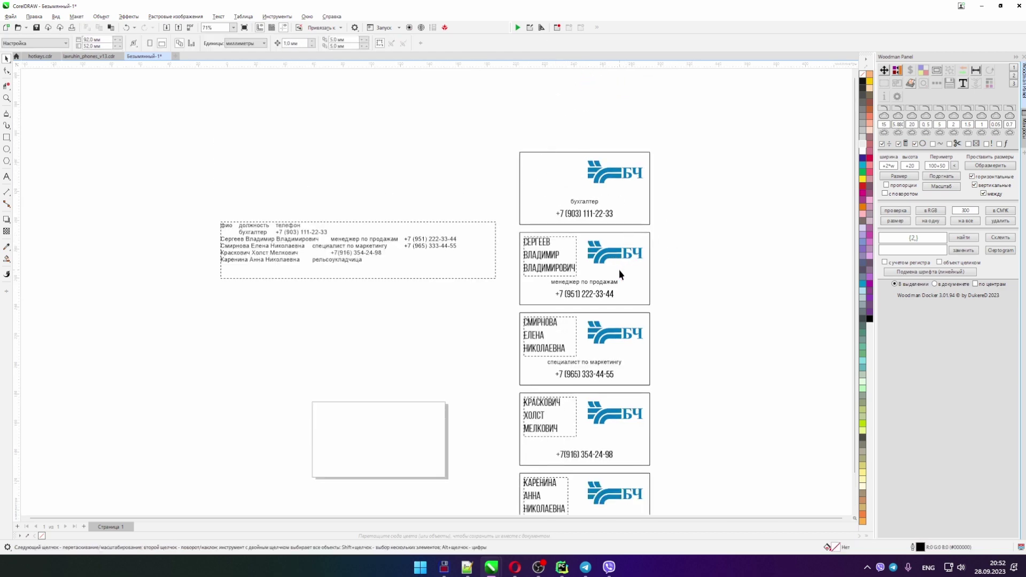
Step: Copy the Belarus city table header and first seven rows from the browser and paste into CorelDRAW
key(alt+Tab)
click(184, 14)
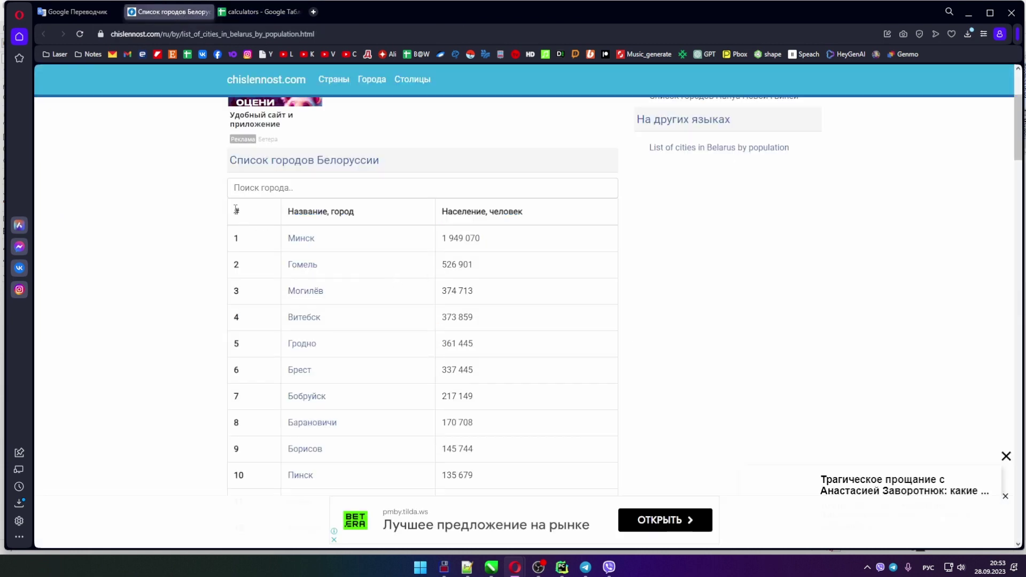
drag(236, 208, 542, 405)
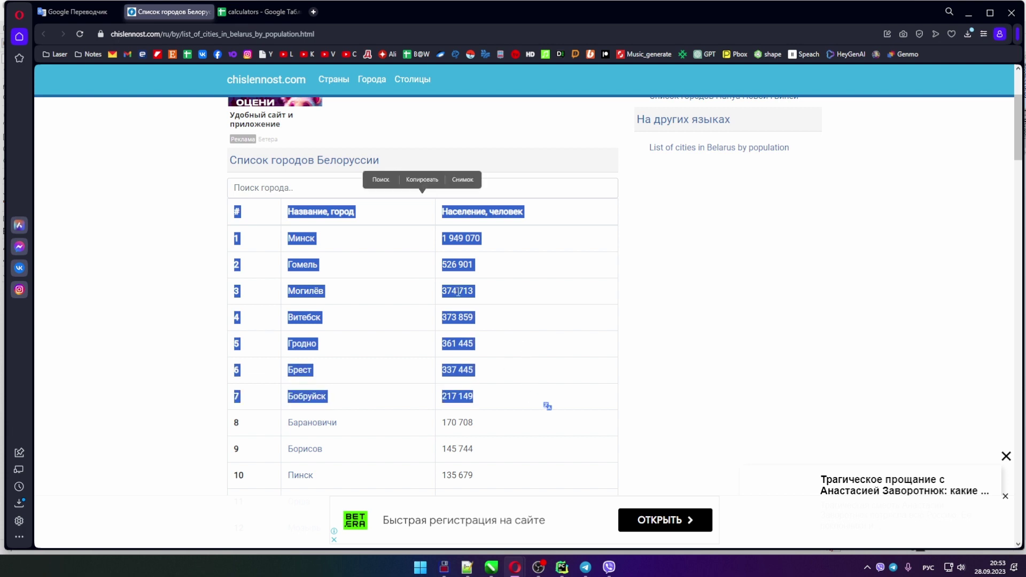
right_click(458, 291)
click(495, 336)
key(alt+Tab)
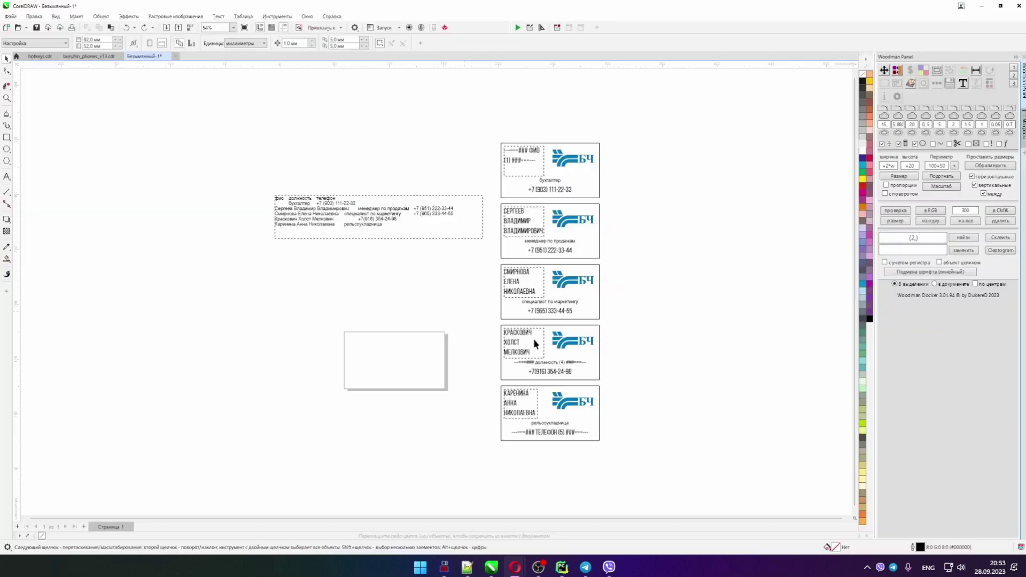
key(ctrl+v)
scroll(393, 325, down, 2)
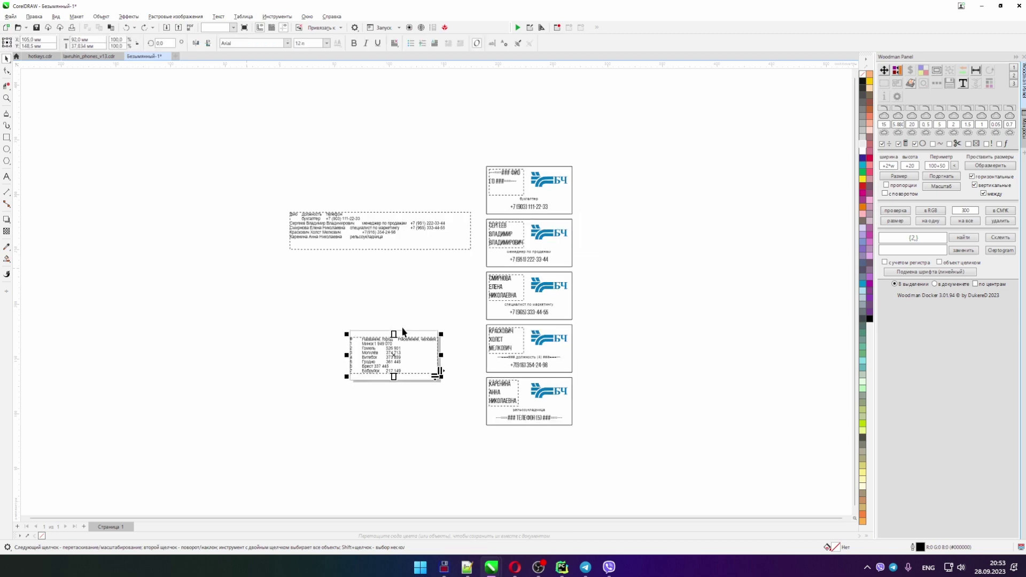
Step: Move the pasted table up-left and split its header into #, Название, город and Население, человек, lined up in one row
drag(383, 353, 247, 246)
scroll(220, 235, up, 4)
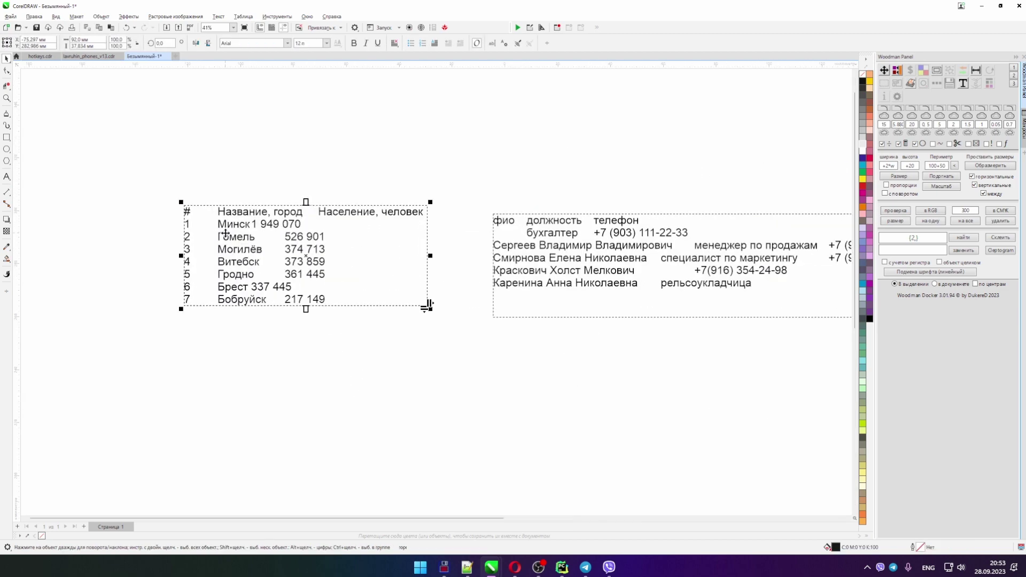
scroll(533, 342, down, 5)
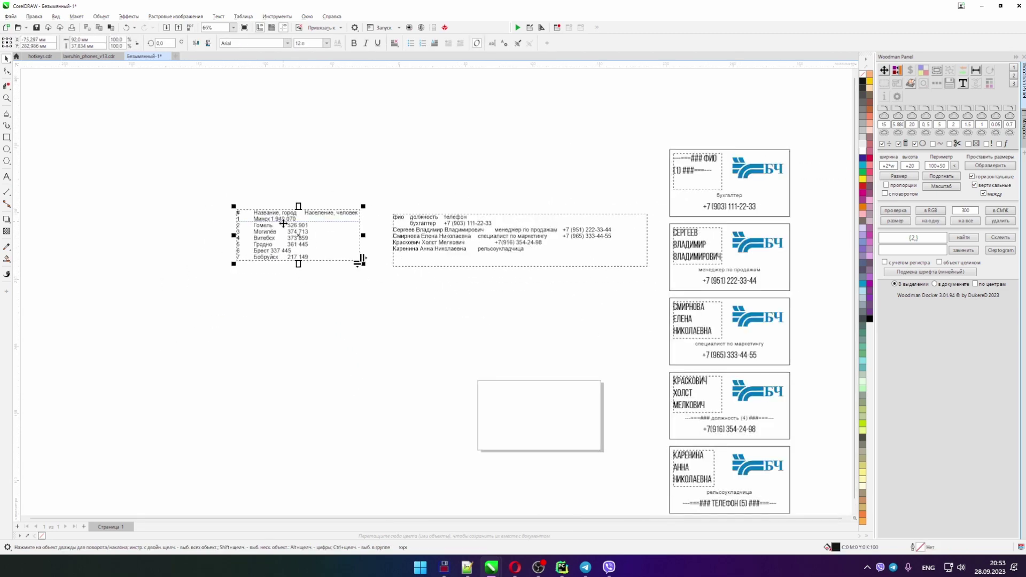
drag(341, 250, 274, 219)
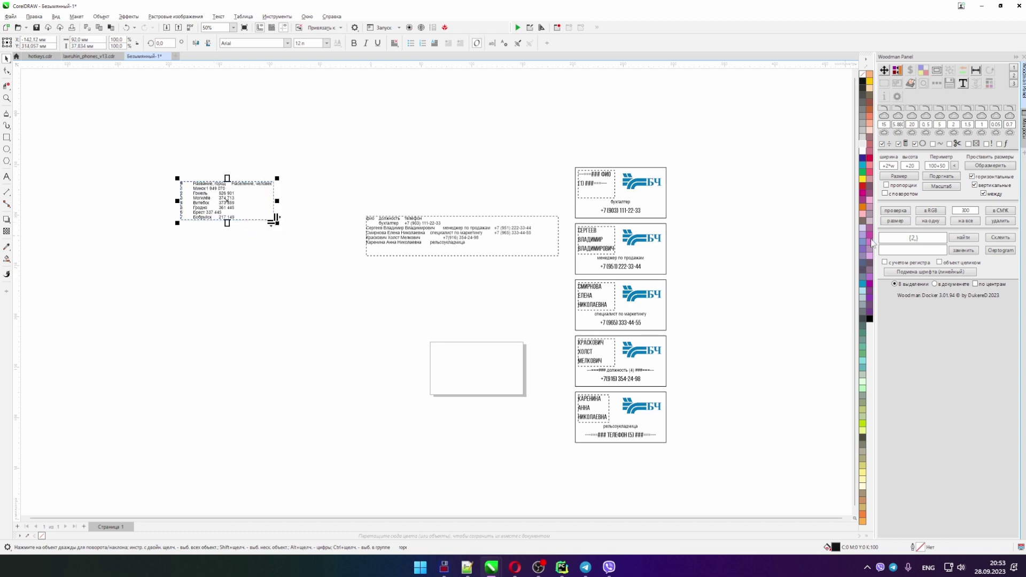
click(958, 254)
scroll(213, 223, up, 1)
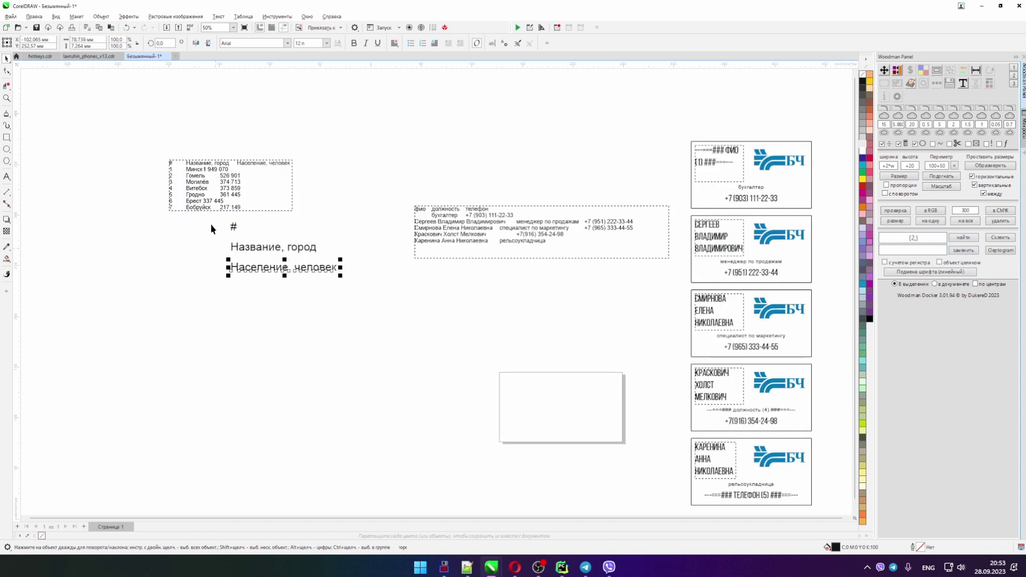
drag(214, 223, 362, 293)
scroll(584, 259, down, 1)
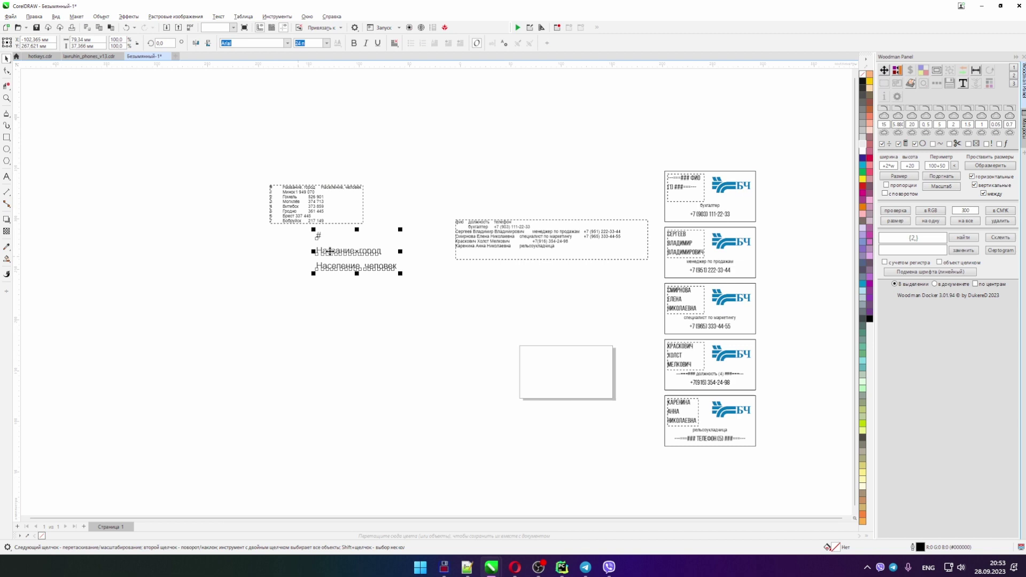
drag(343, 253, 249, 293)
drag(317, 269, 348, 298)
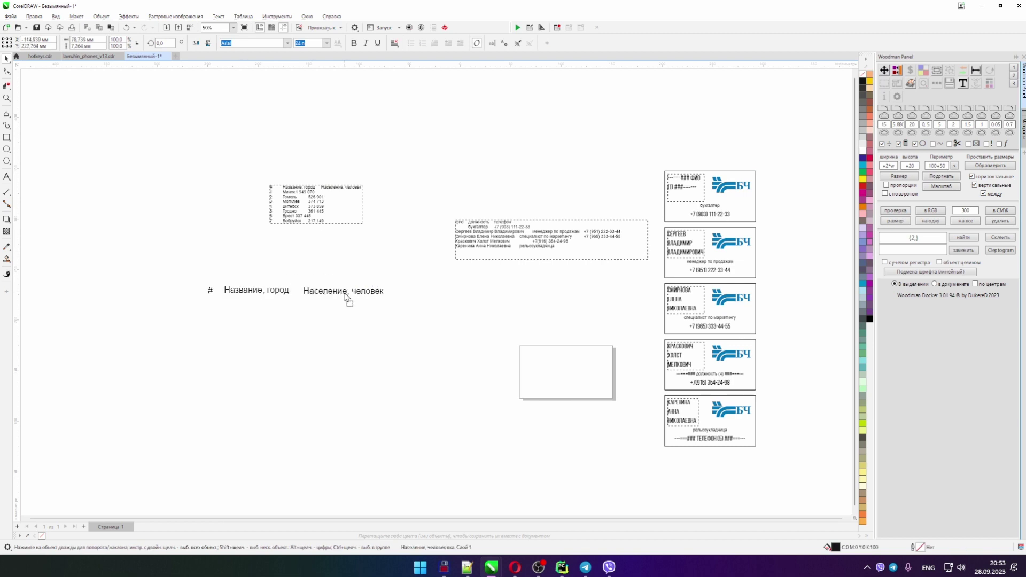
Step: Duplicate the header row down to seven rows, then select the source table with all rows
drag(160, 260, 415, 330)
drag(319, 294, 321, 317)
key(ctrl+d)
key(ctrl+d)
key(ctrl+d)
key(ctrl+d)
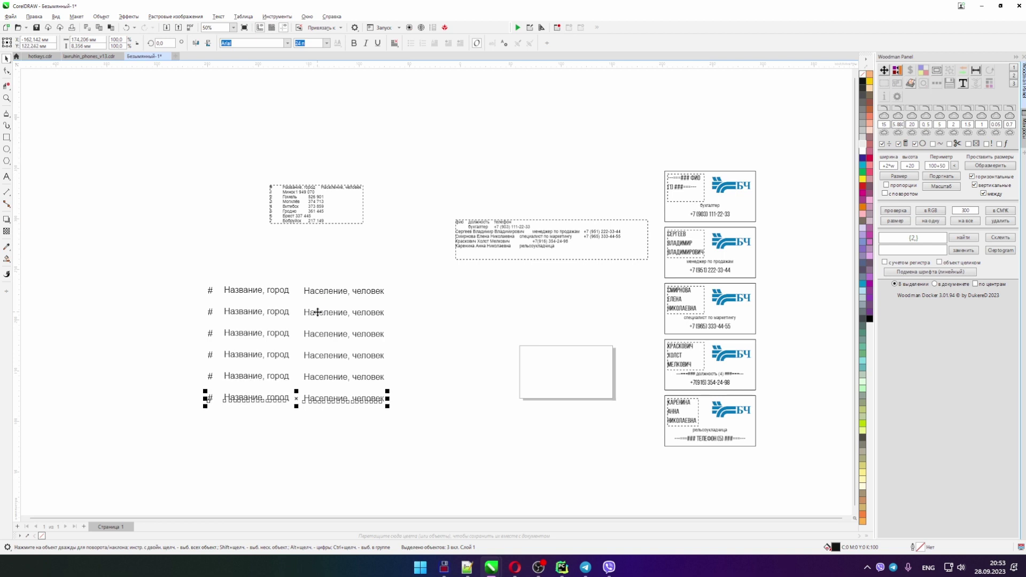
click(331, 219)
drag(172, 261, 422, 440)
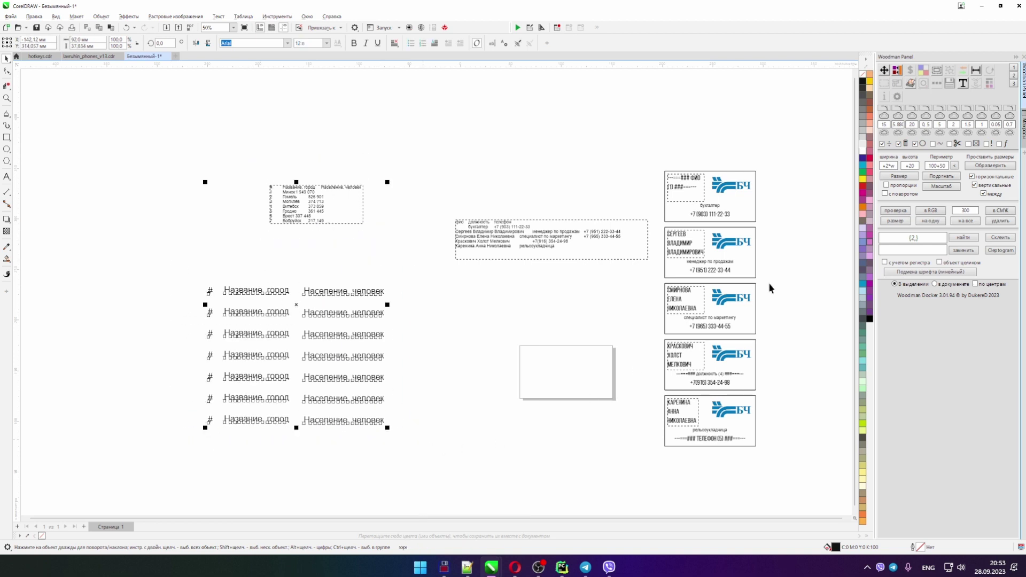
Step: Fill the seven rows with city numbers, names and populations via заменить, then move the table up-right
click(961, 252)
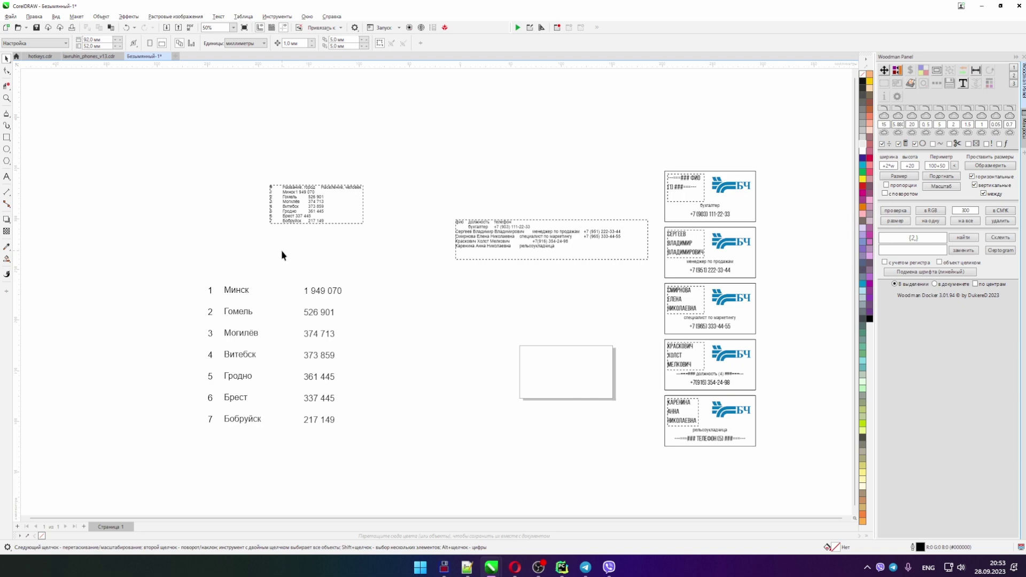
drag(389, 477, 389, 477)
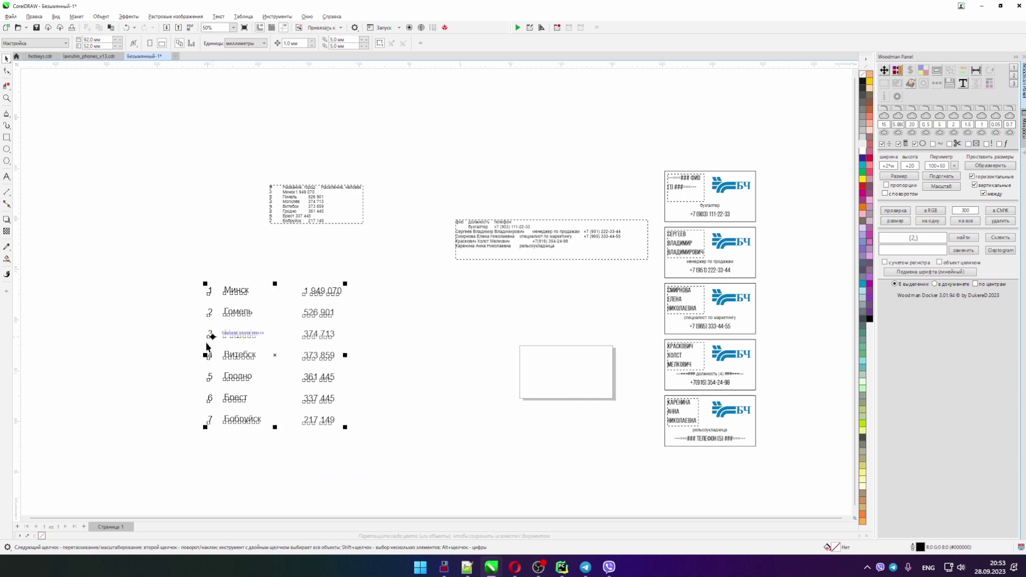
scroll(211, 351, up, 1)
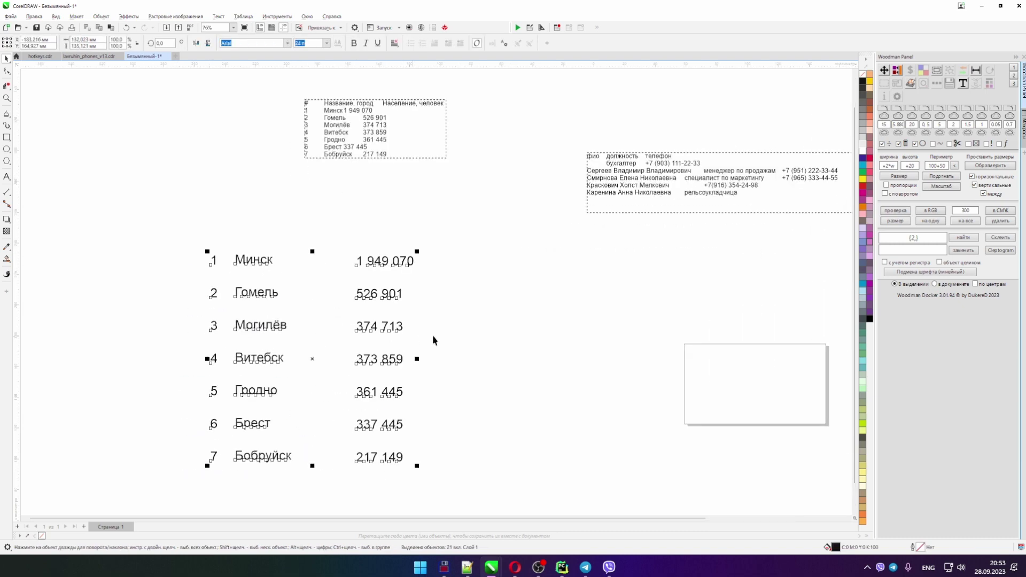
click(343, 374)
scroll(369, 385, down, 1)
drag(205, 272, 455, 432)
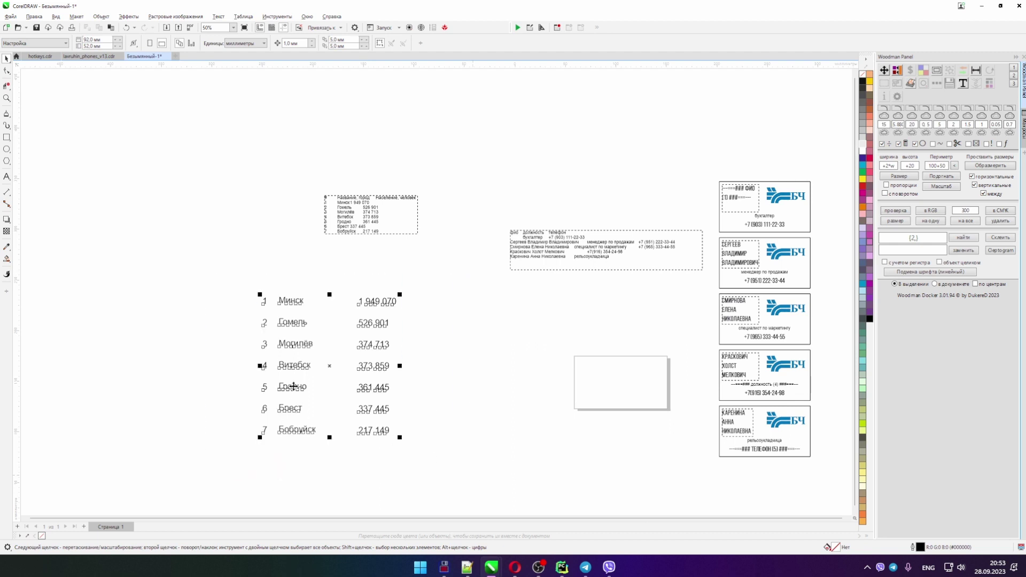
drag(297, 371, 385, 346)
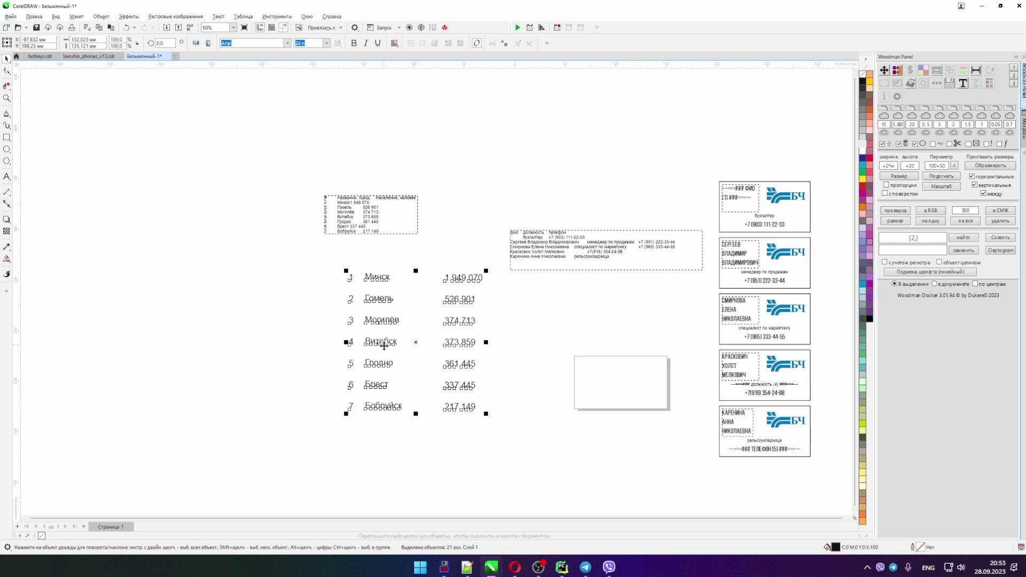
Step: Drag a duplicate of the filled city table aside
click(582, 315)
click(367, 217)
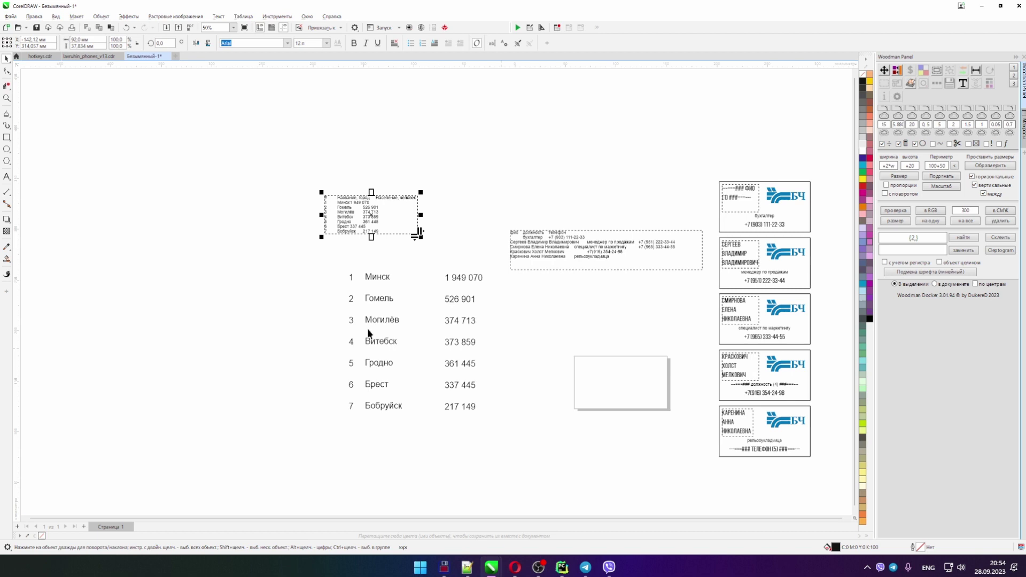
drag(322, 257, 492, 433)
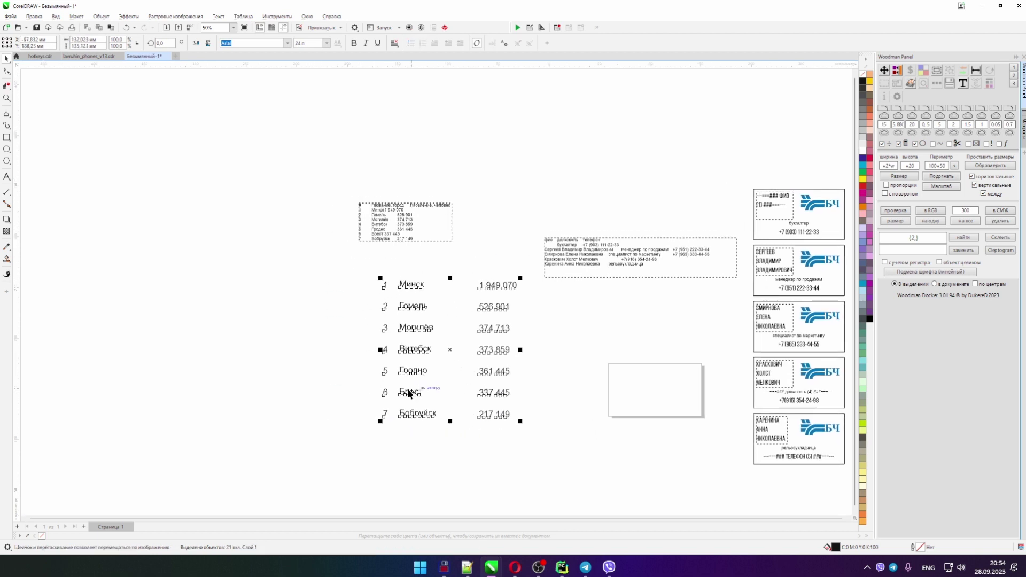
drag(416, 323, 446, 332)
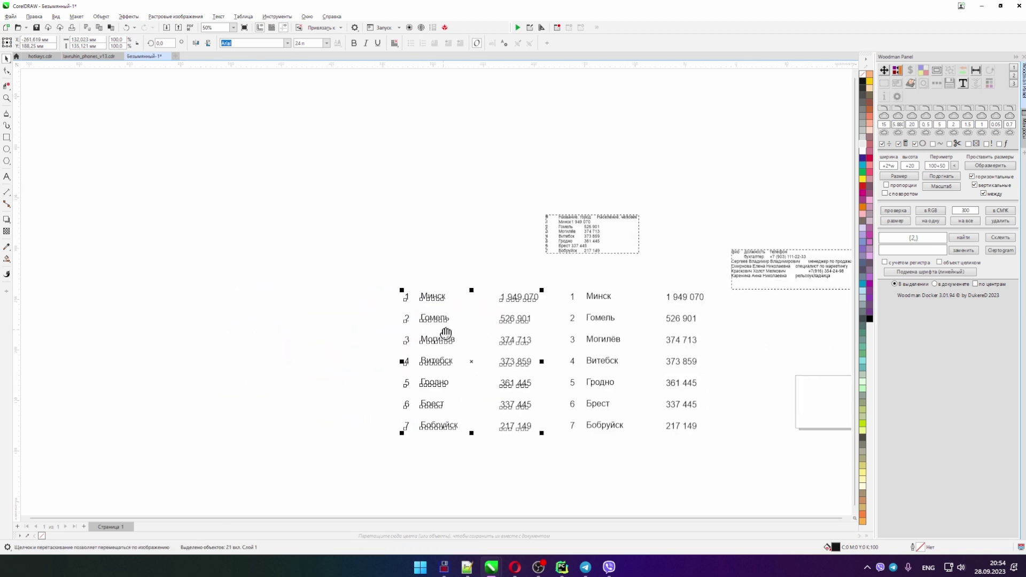
Step: Pull out the city-name column, merge it into one block with Сжать, and place it beside the tables
drag(415, 279, 344, 412)
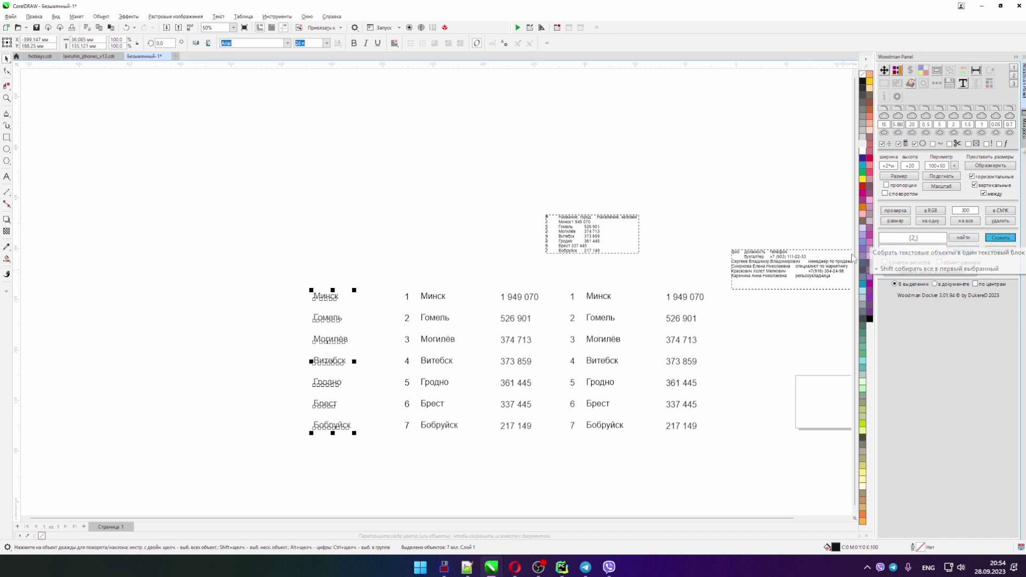
click(326, 434)
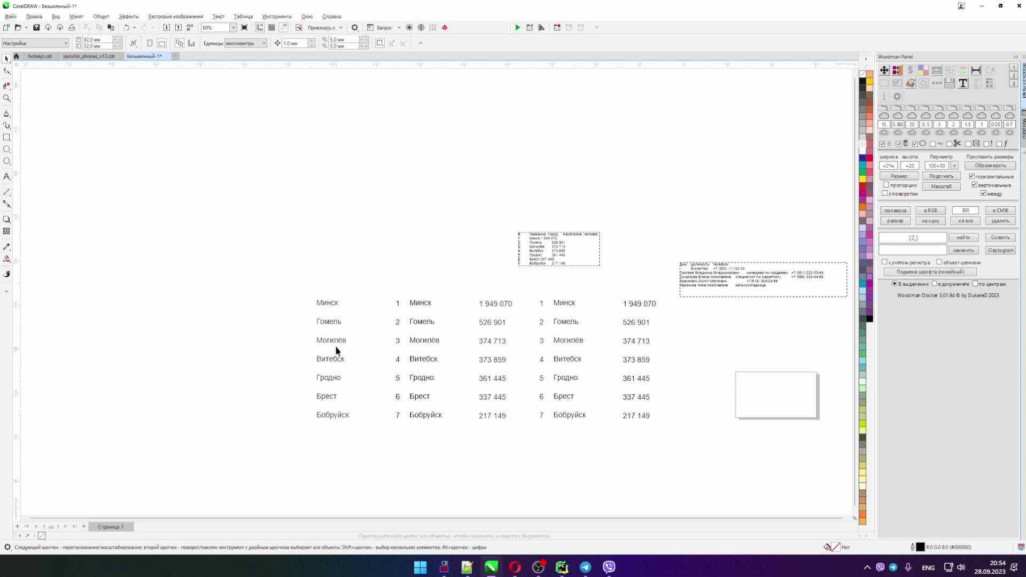
scroll(333, 351, down, 4)
click(333, 434)
scroll(307, 361, up, 5)
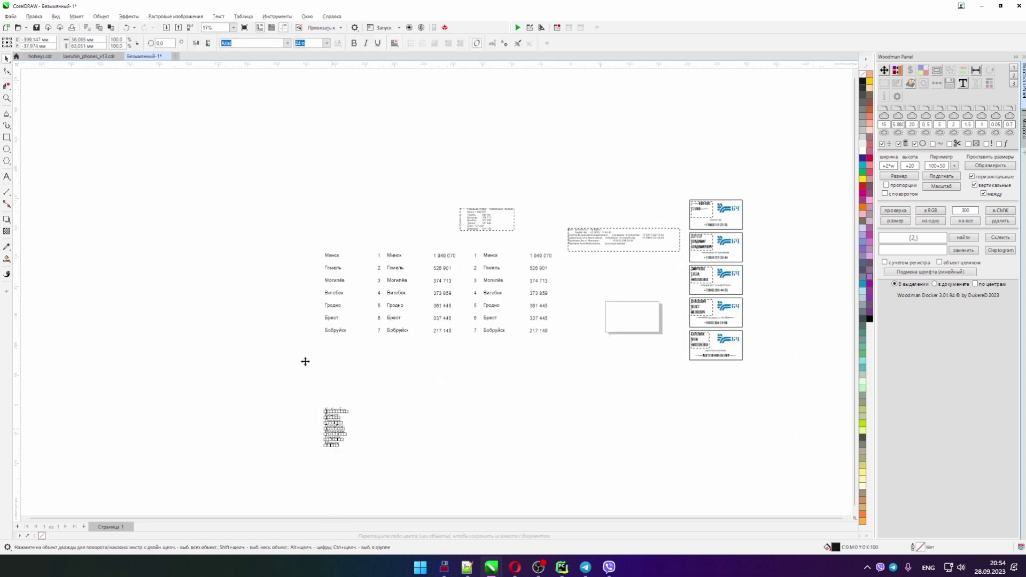
drag(290, 267, 210, 287)
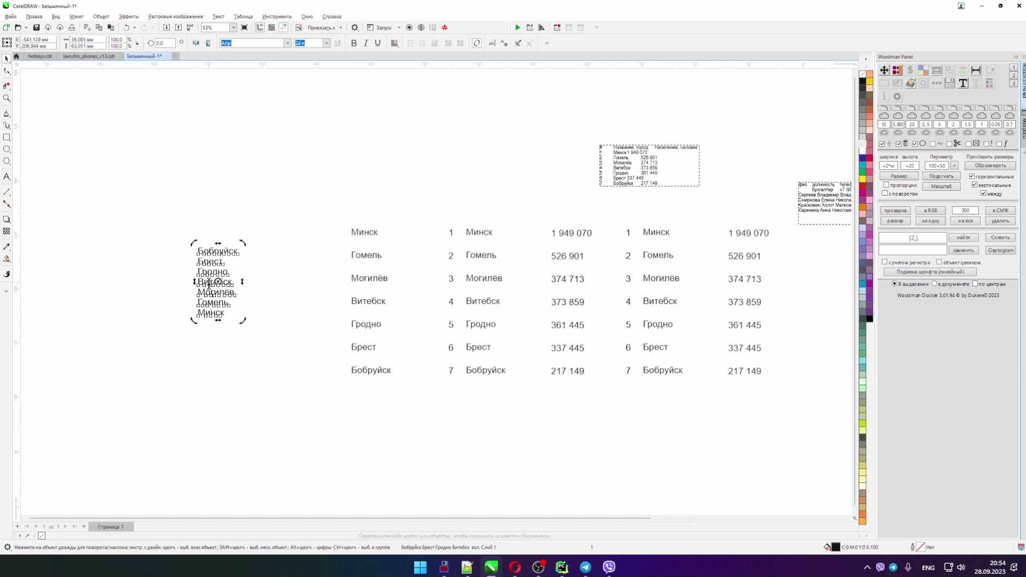
Step: Translate the merged city names in Google Translate and copy the English results, Bobruisk to Minsk
double_click(210, 287)
key(ctrl+a)
key(ctrl+c)
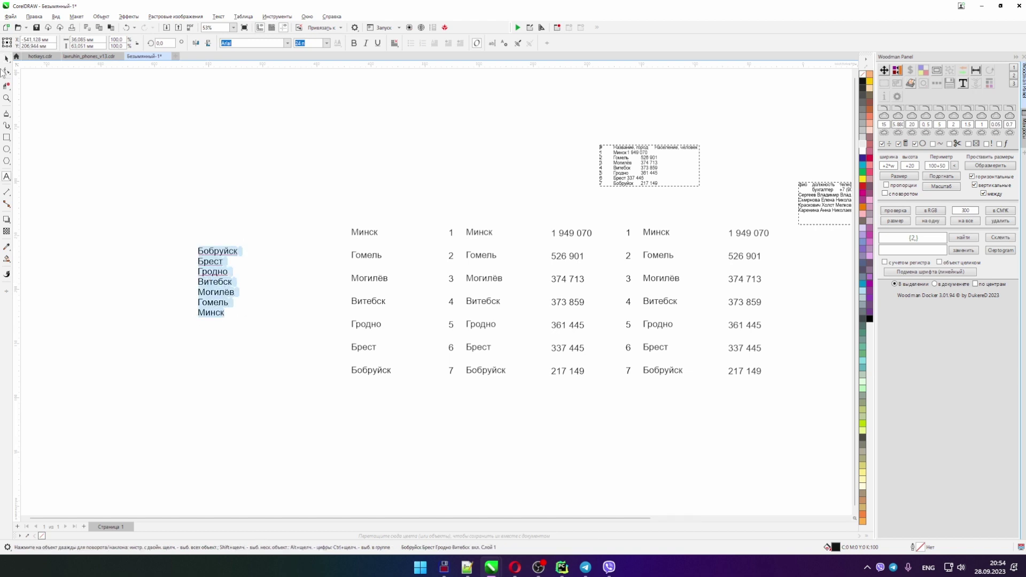
key(alt+Tab)
click(97, 10)
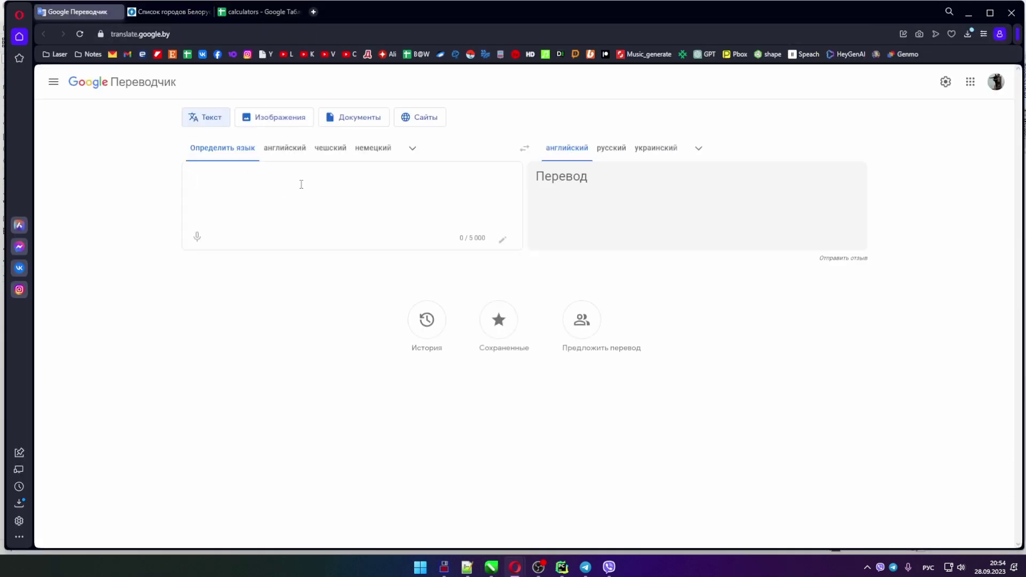
key(ctrl+v)
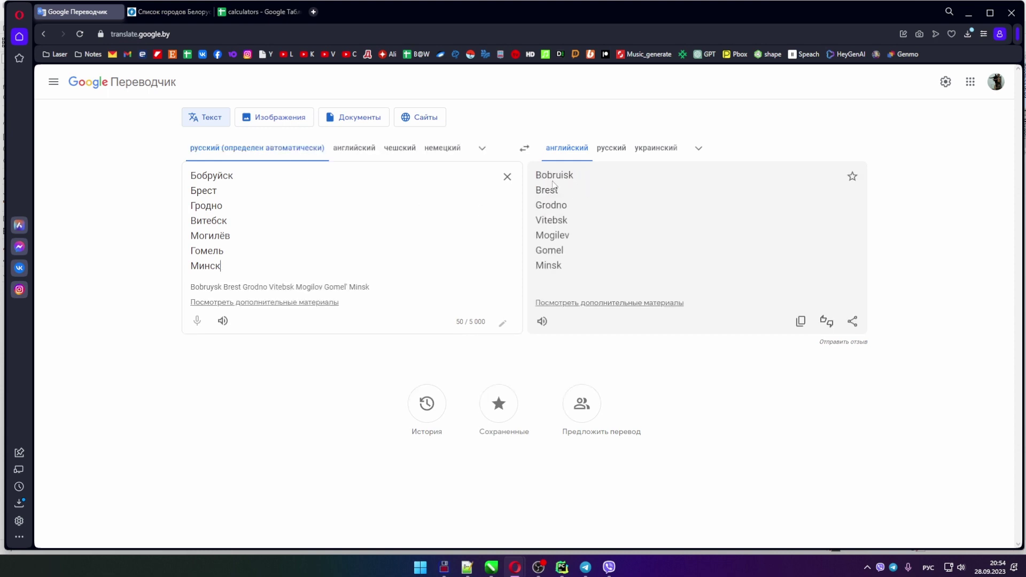
drag(535, 173, 566, 270)
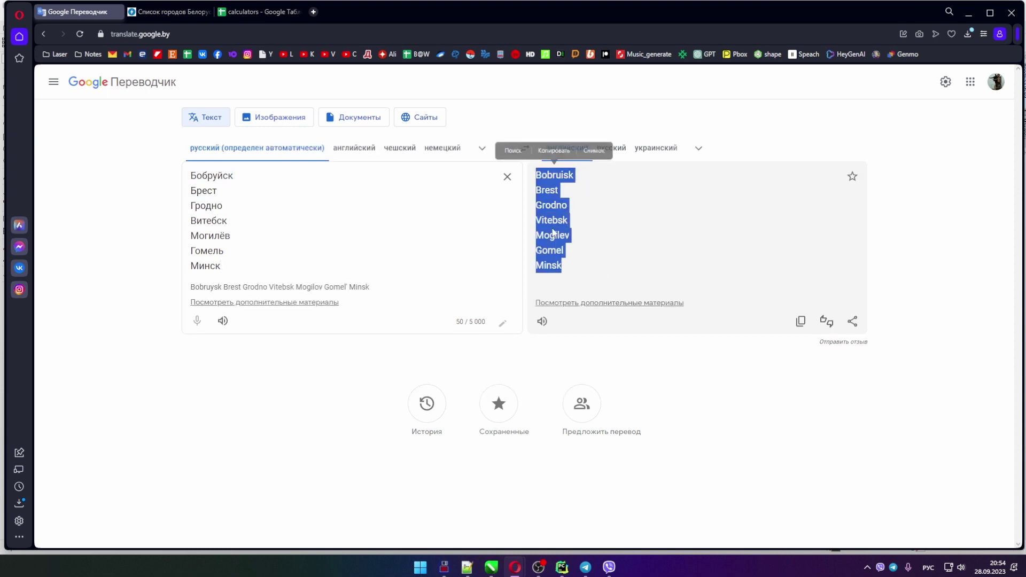
right_click(553, 233)
click(589, 270)
Step: Place a copy of the city list to the right and replace its text with the English names, Bobruisk to Minsk
key(alt+Tab)
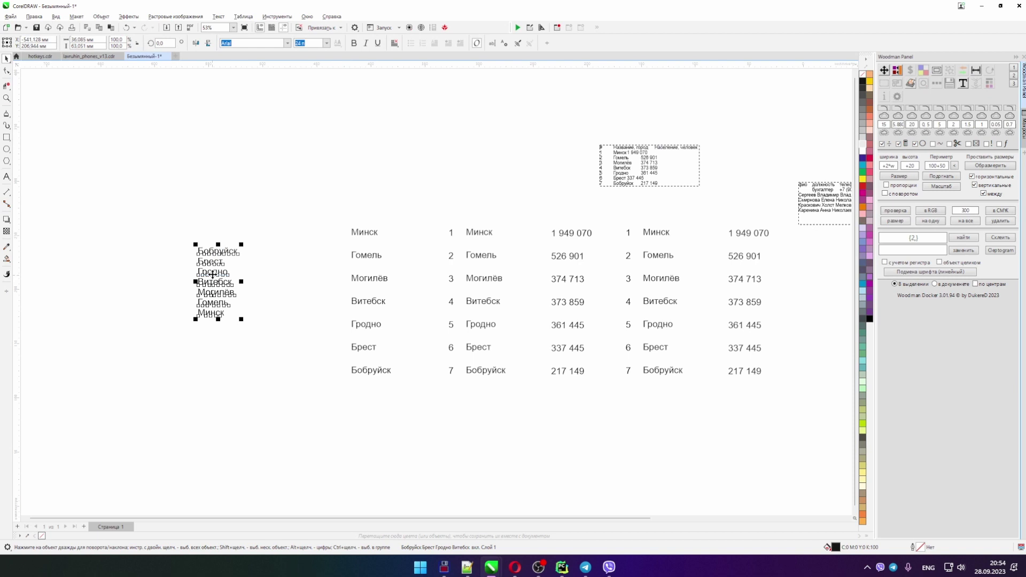
drag(212, 274, 273, 275)
scroll(221, 272, up, 1)
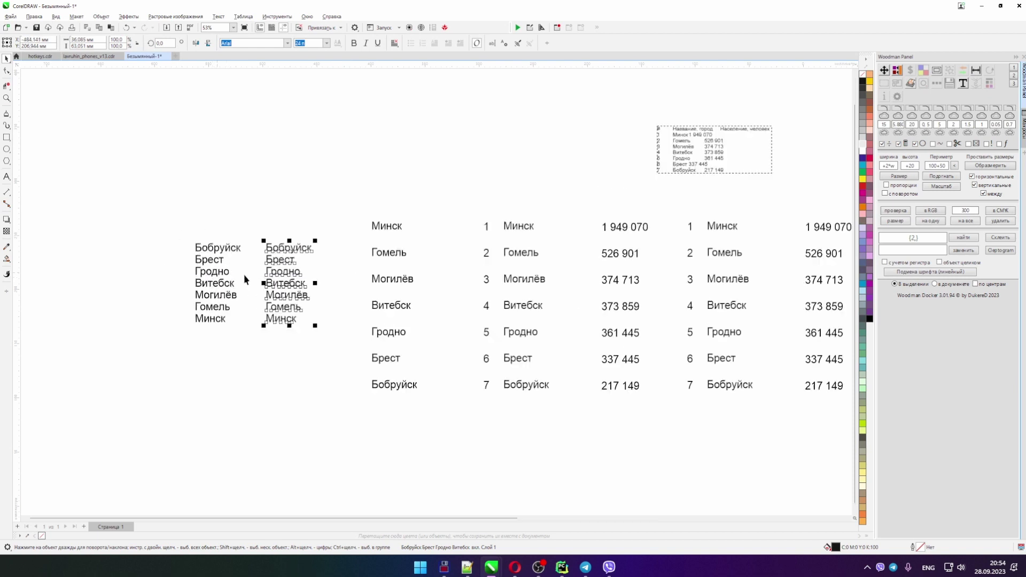
double_click(264, 264)
key(ctrl+a)
key(ctrl+v)
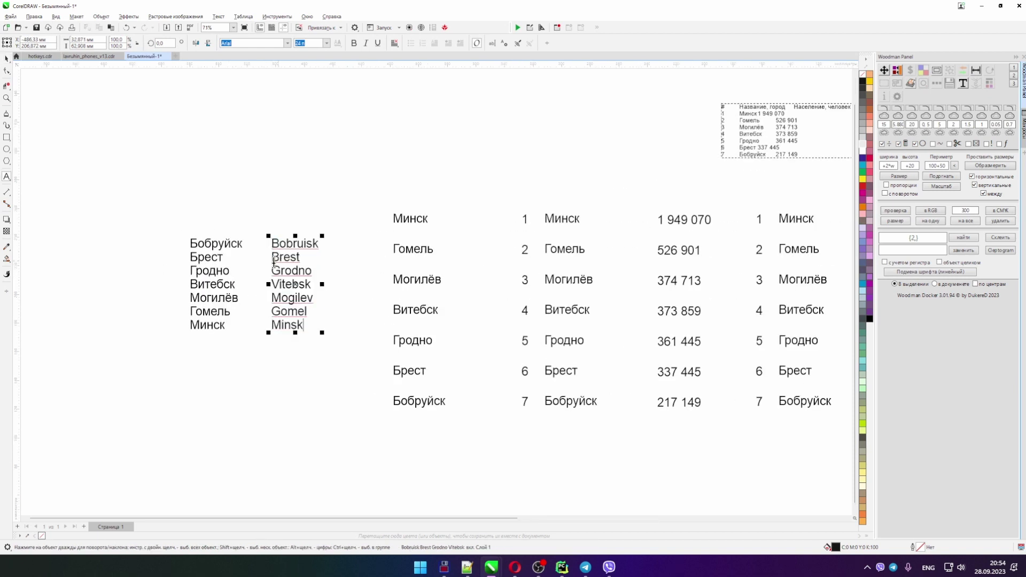
scroll(208, 246, down, 1)
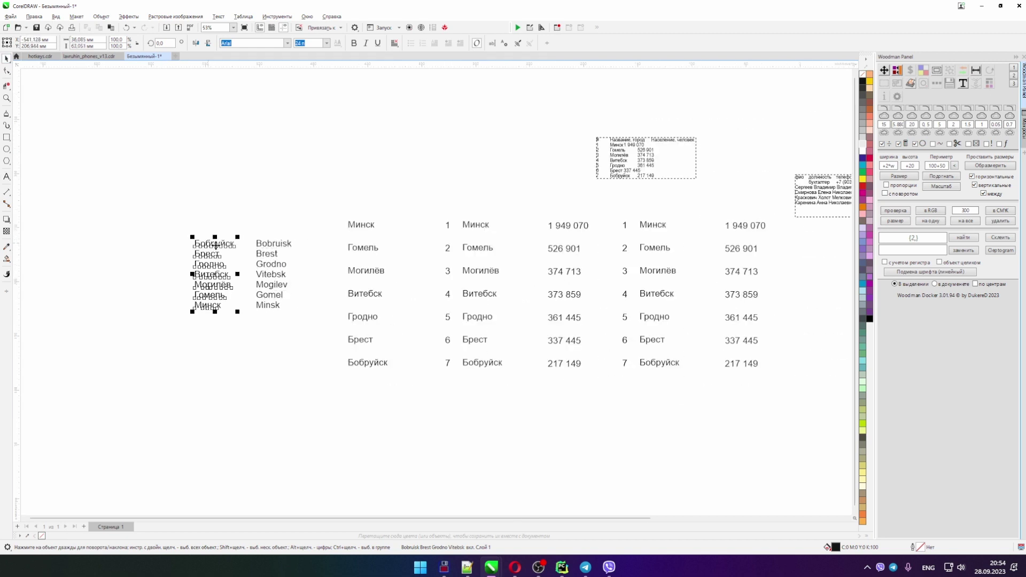
key(Escape)
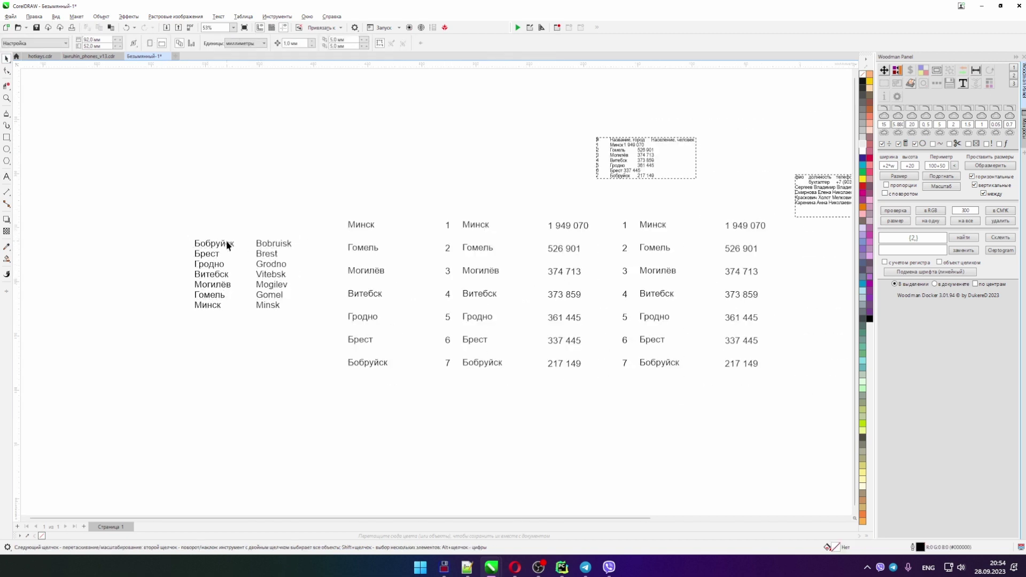
click(237, 245)
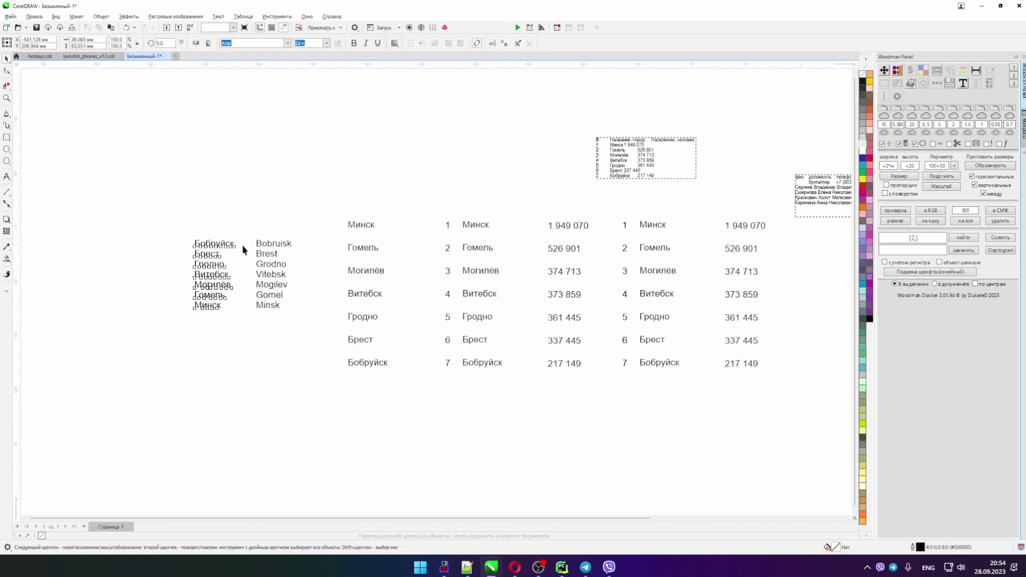
click(273, 247)
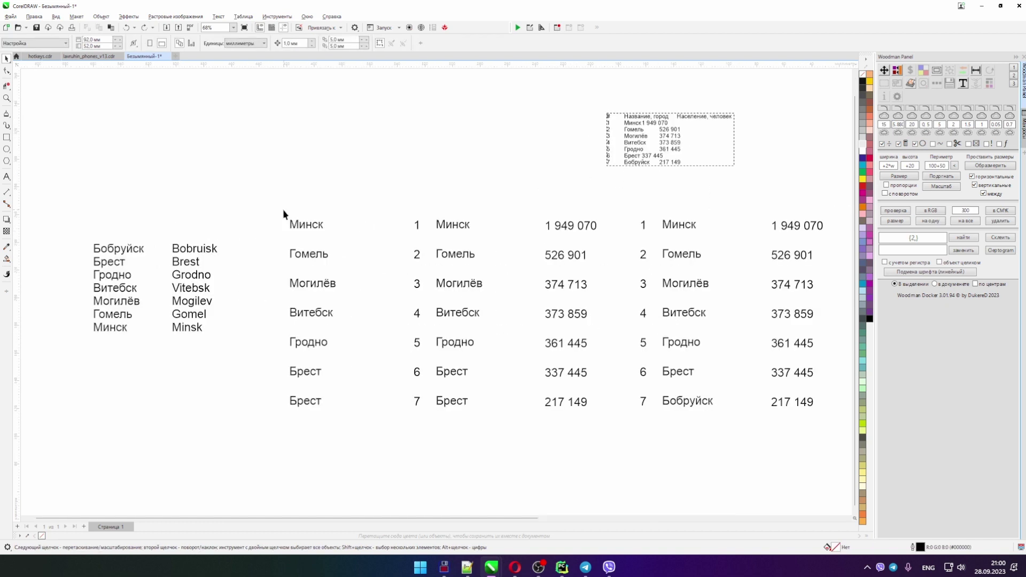
Step: Select the Russian list, English list and left table, then swap in English city names via заменить
click(114, 254)
shift+click(195, 257)
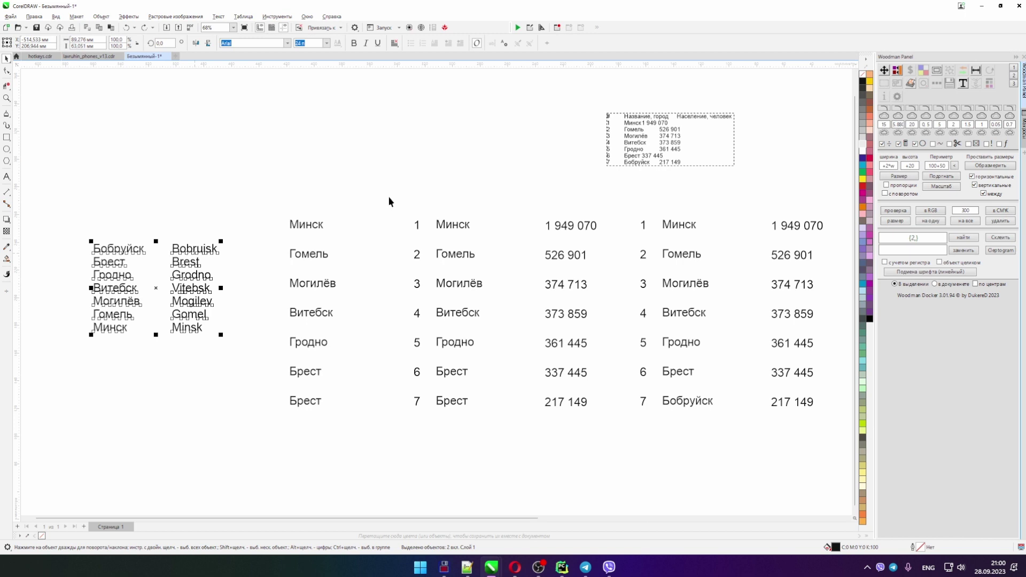
shift+drag(389, 201, 614, 452)
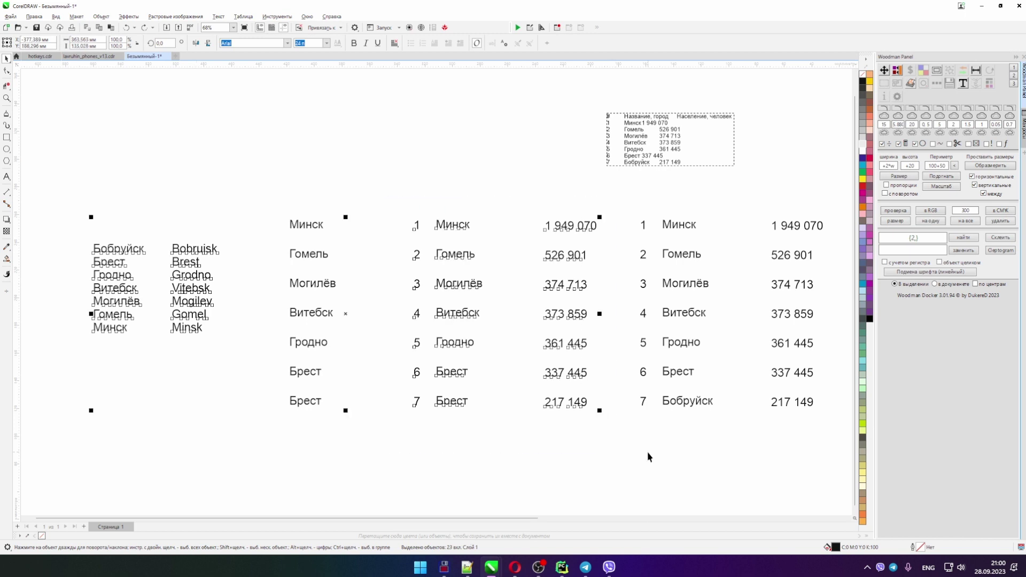
click(962, 251)
click(117, 254)
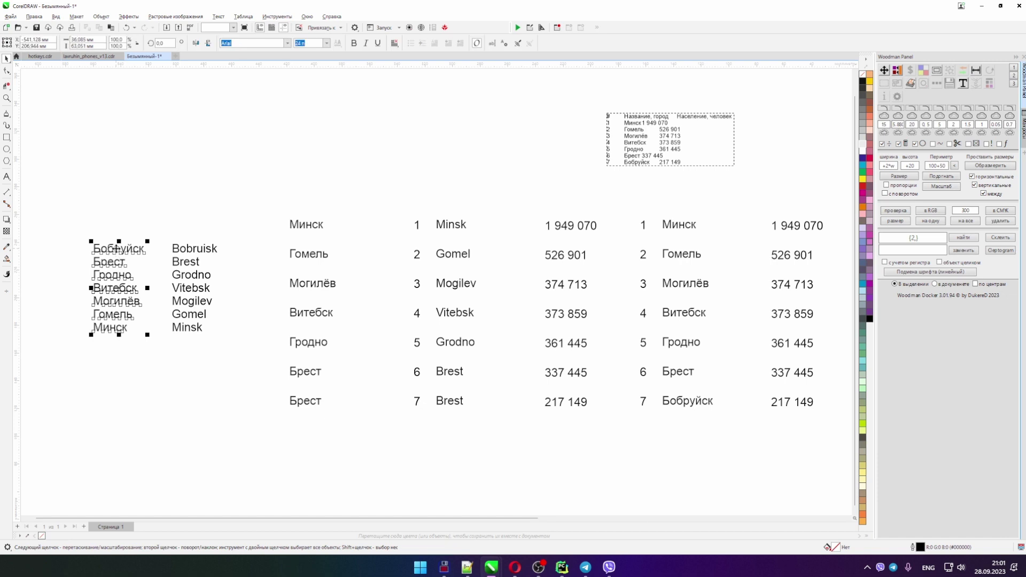
click(185, 254)
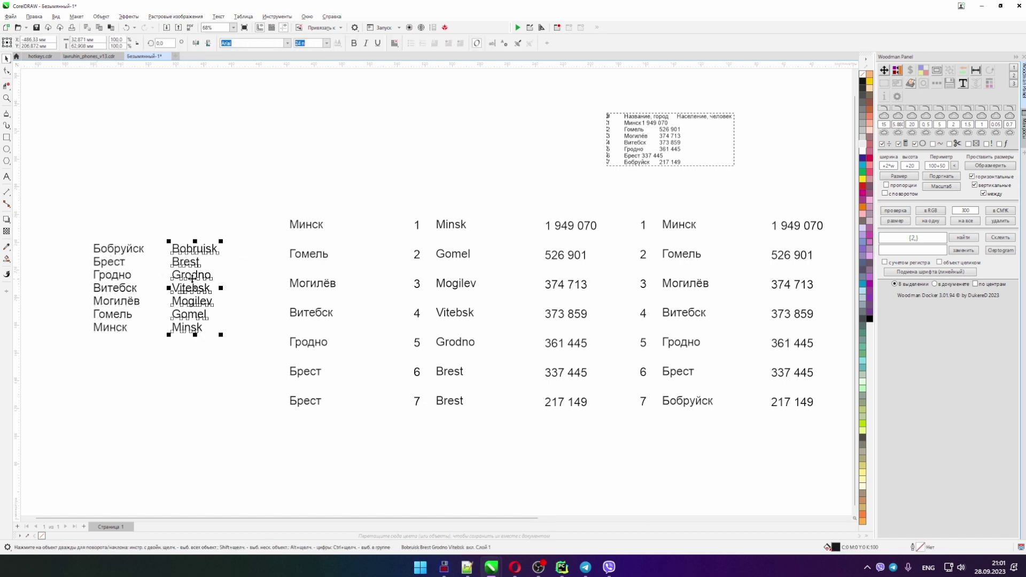
click(392, 423)
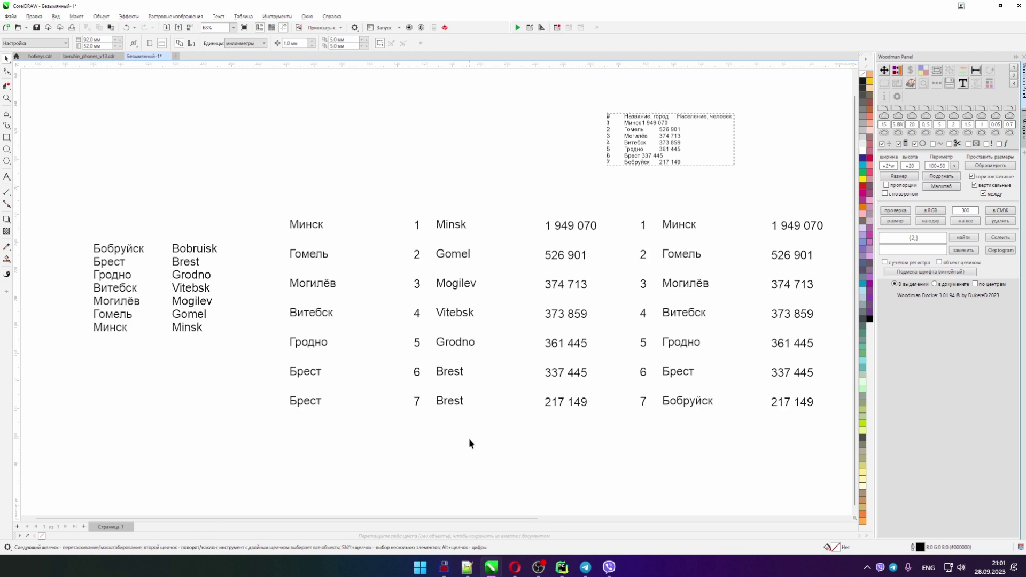
Step: Rewrite the Russian city list as two lines: фио and должность
click(731, 163)
scroll(649, 122, up, 2)
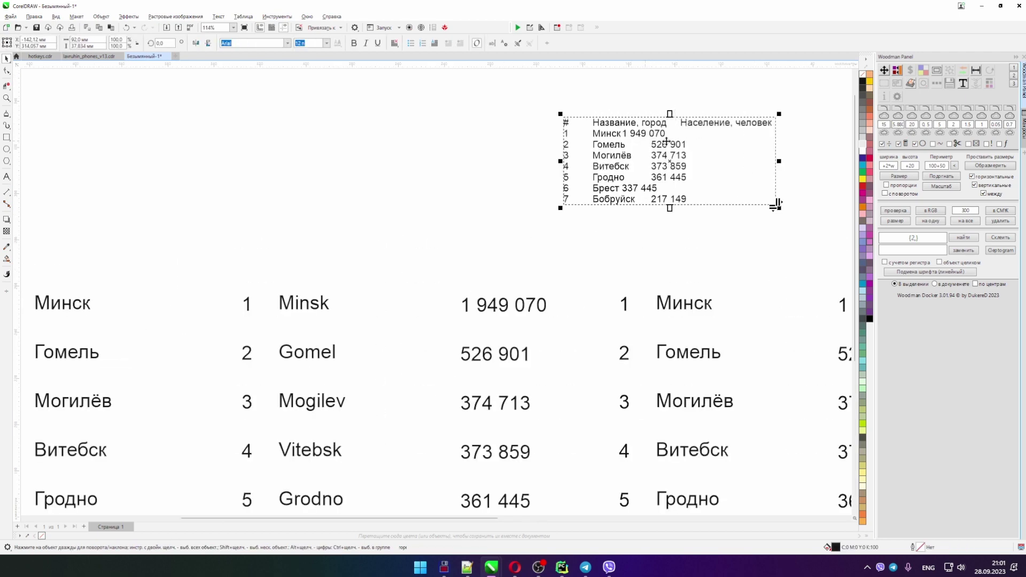
scroll(689, 228, down, 3)
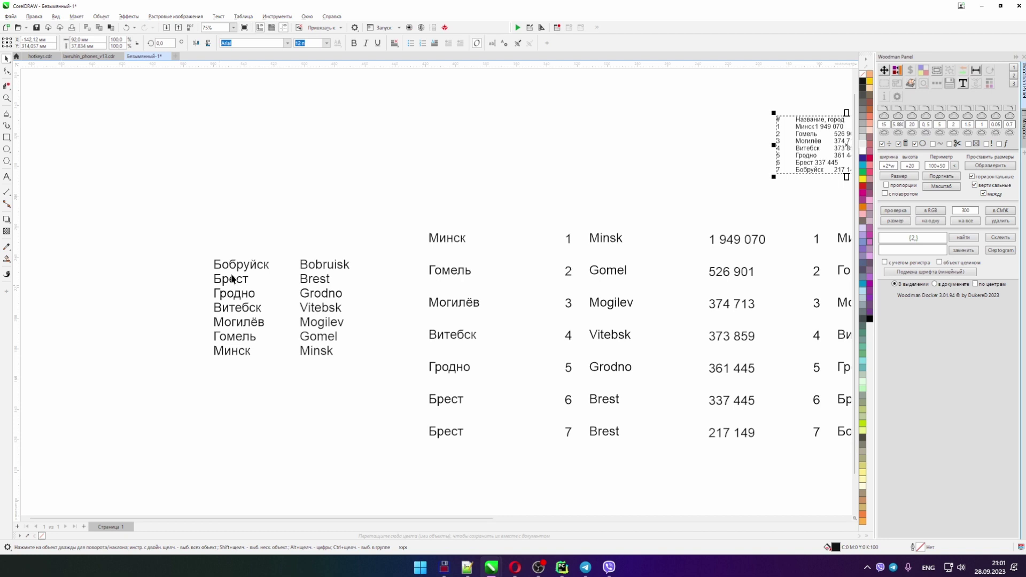
key(Escape)
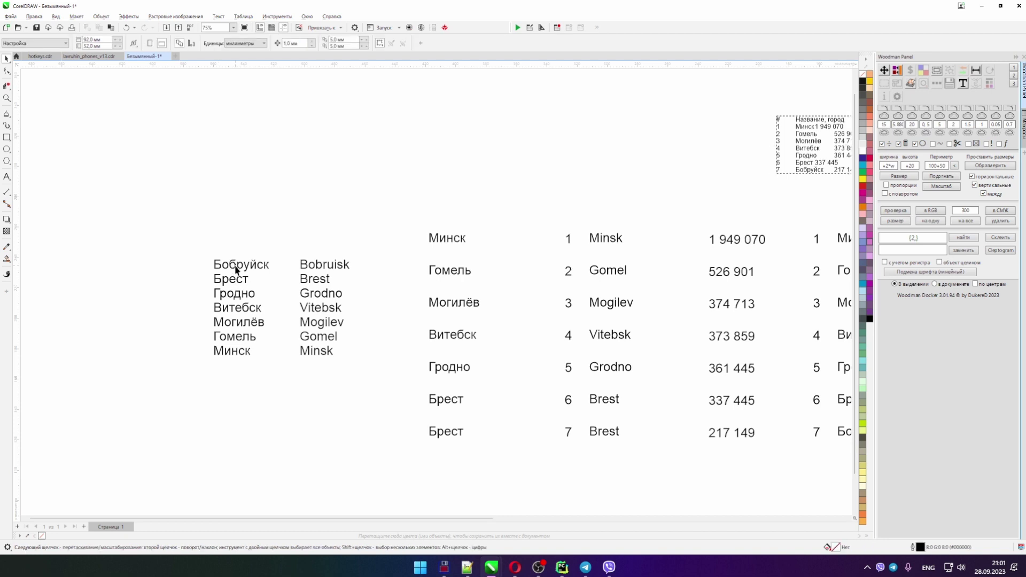
click(236, 270)
click(236, 270)
key(ctrl+a)
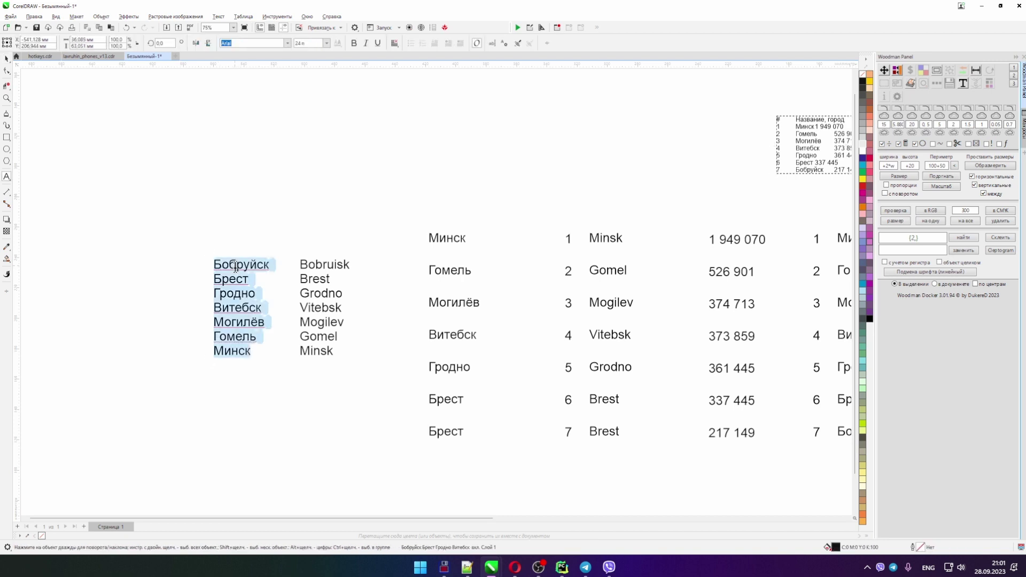
text(a)
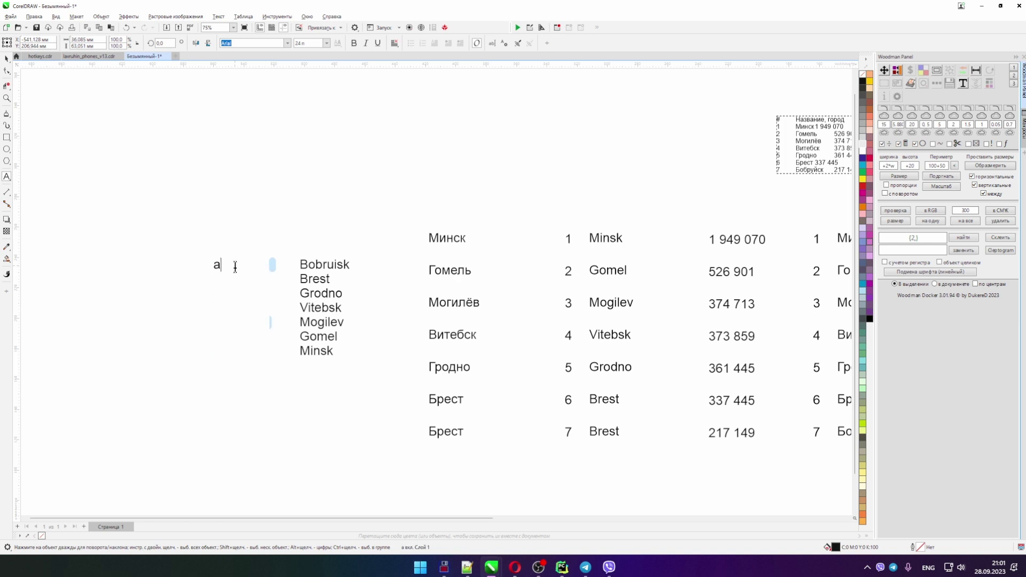
key(BackSpace)
key(alt+shift)
text(фиф)
key(Return)
text(должность)
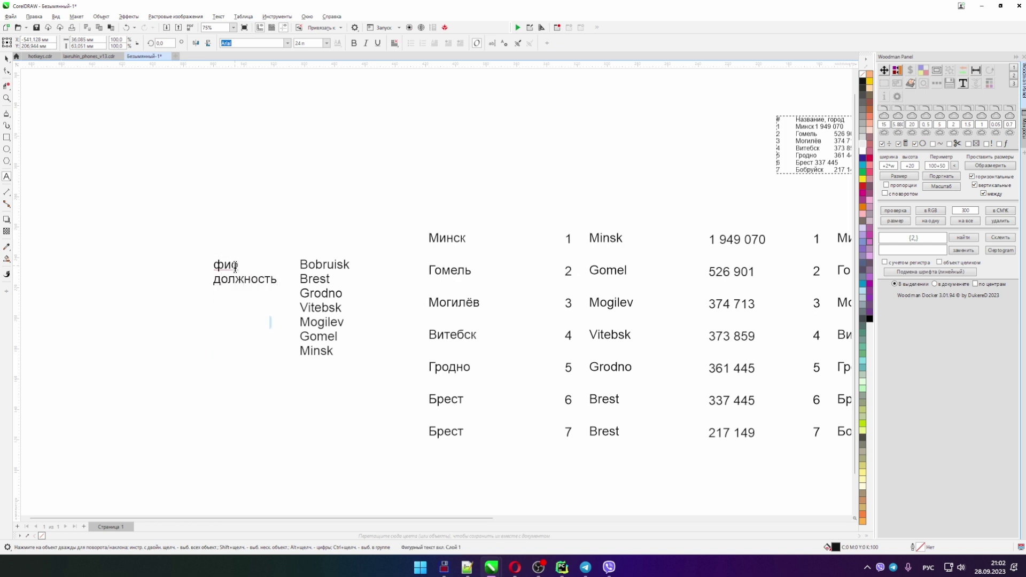
click(6, 59)
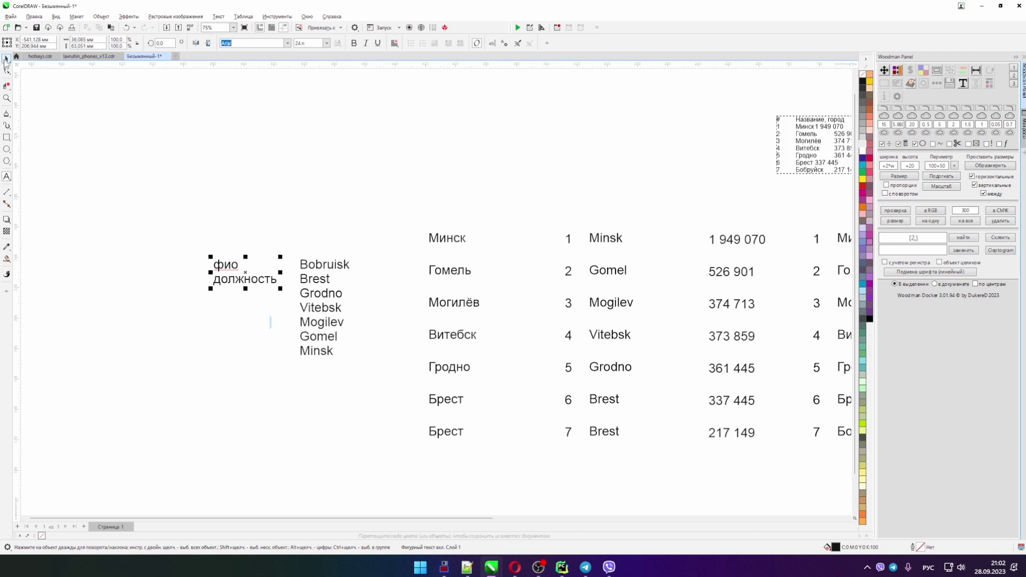
Step: Replace the English city list with Иванов and директор on separate lines
click(319, 272)
scroll(315, 275, down, 1)
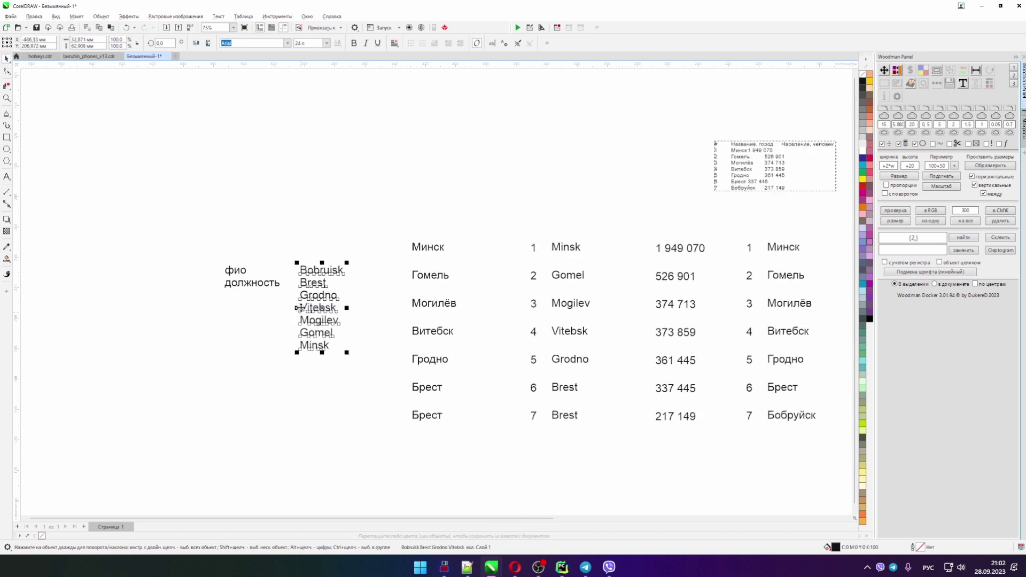
scroll(308, 277, up, 2)
double_click(309, 267)
key(ctrl+a)
text(И)
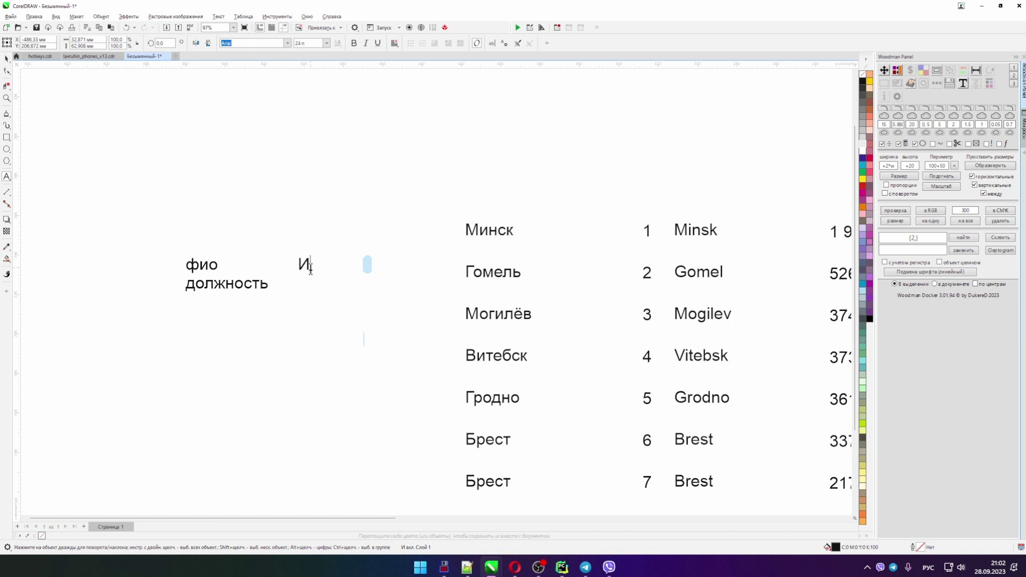
text(ванов)
key(Return)
text(д)
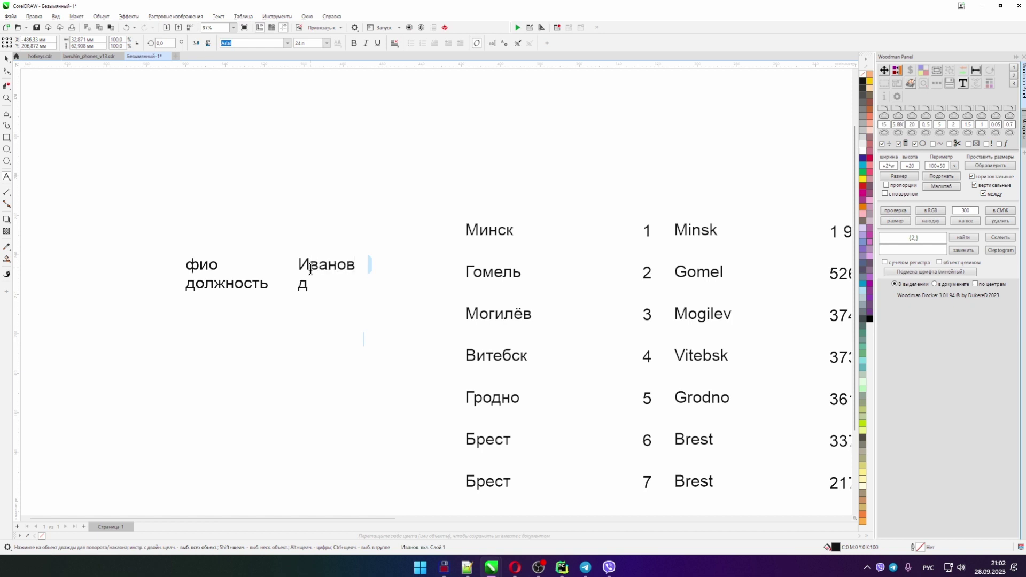
text(ире)
key(BackSpace)
text(ире)
key(BackSpace)
text(ектор)
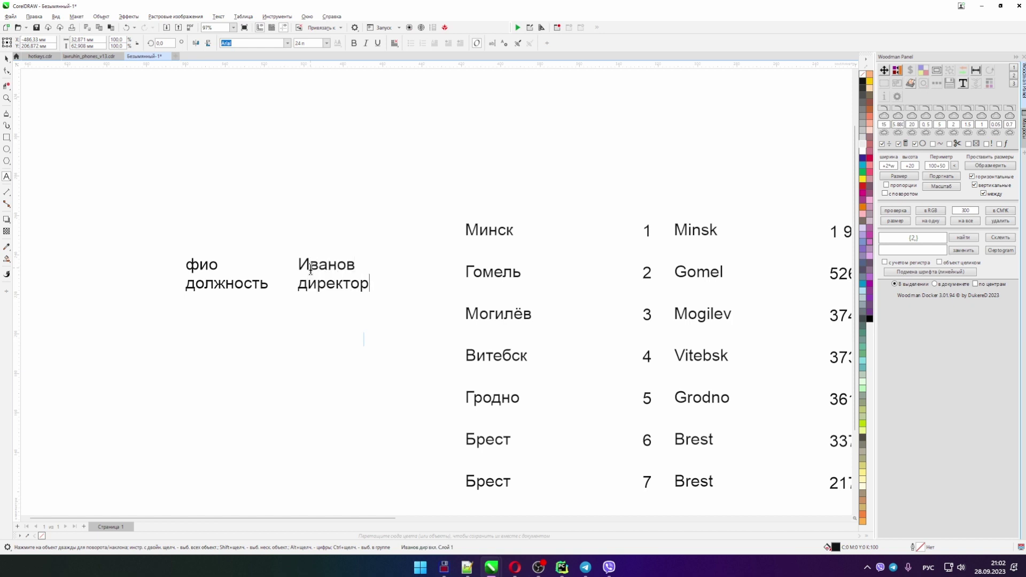
key(Return)
Step: Continue the list with Петоров, Заместитель, Сидоров and Дворник, then select both texts
text(Петоров)
key(Return)
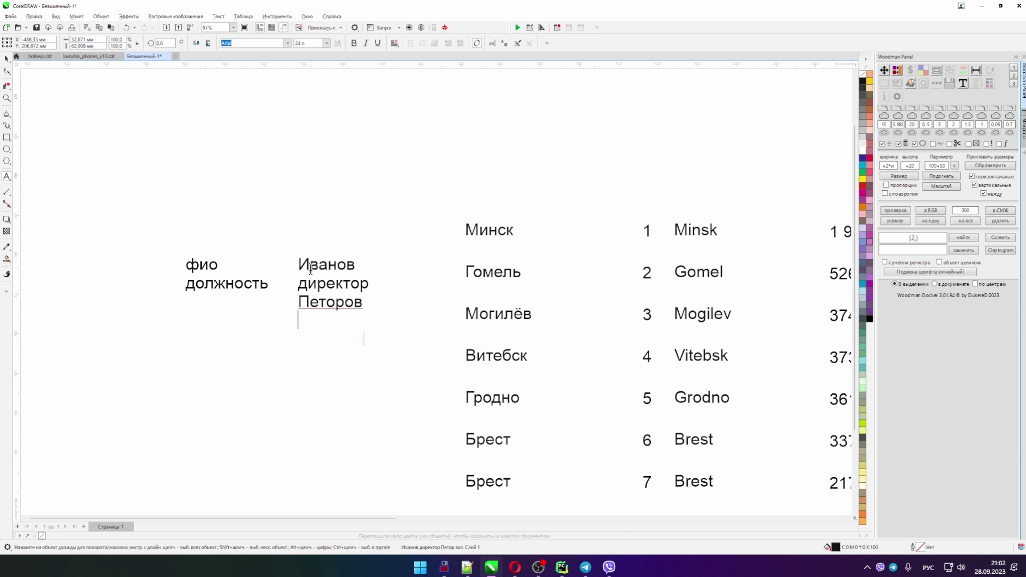
text(Заместит)
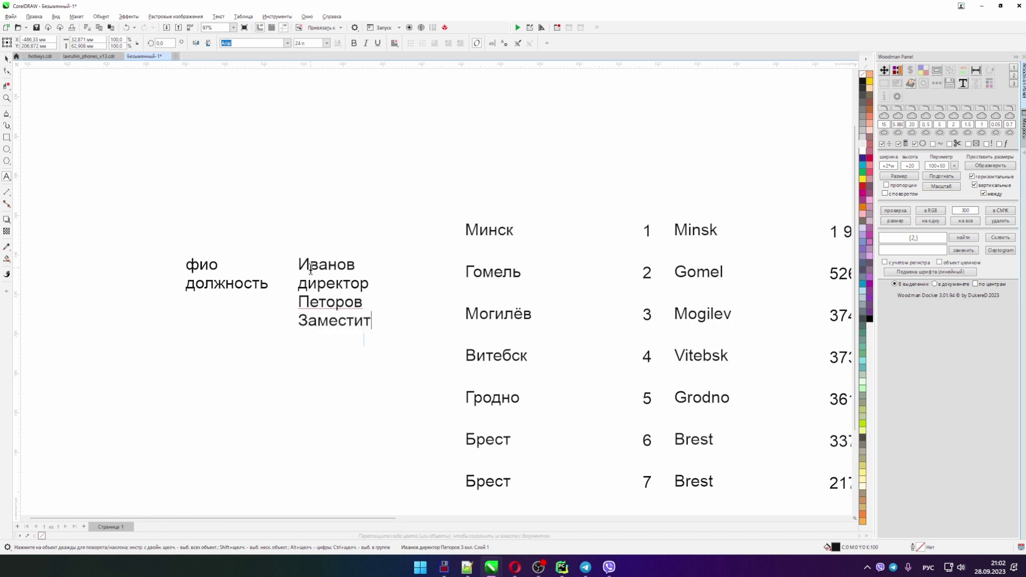
text(ель Сидоров)
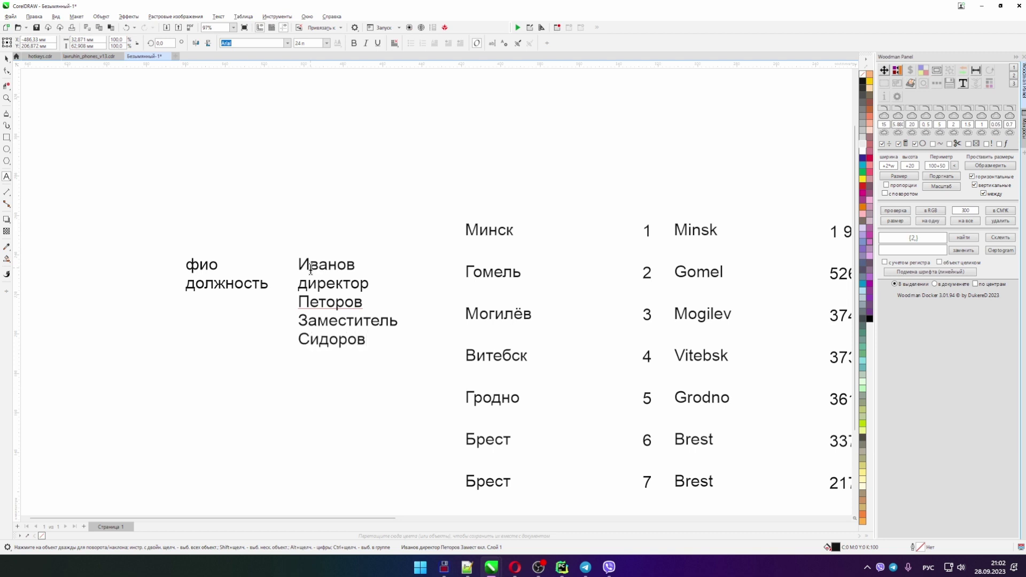
key(Return)
text(Дворник)
click(7, 59)
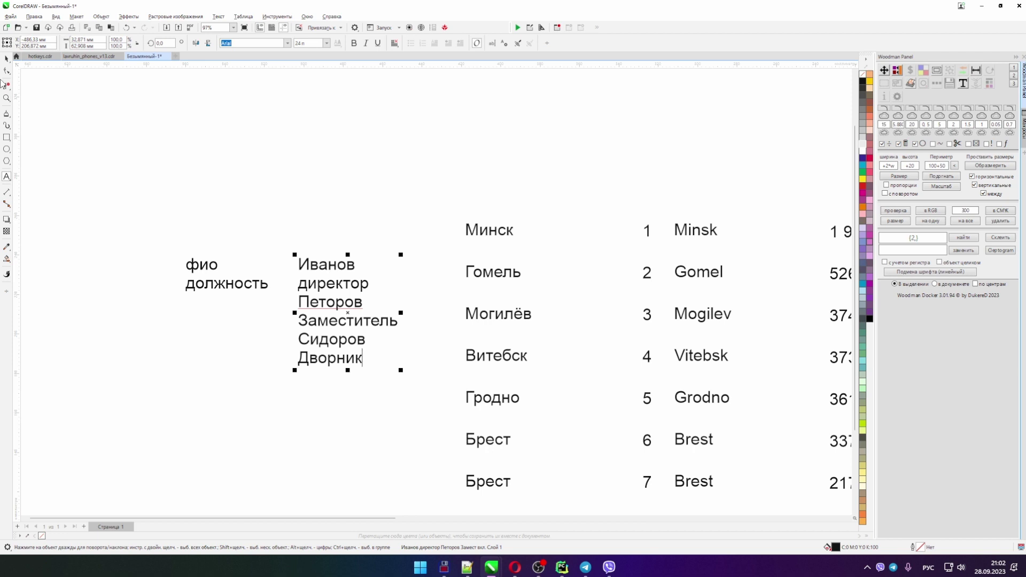
scroll(312, 339, down, 1)
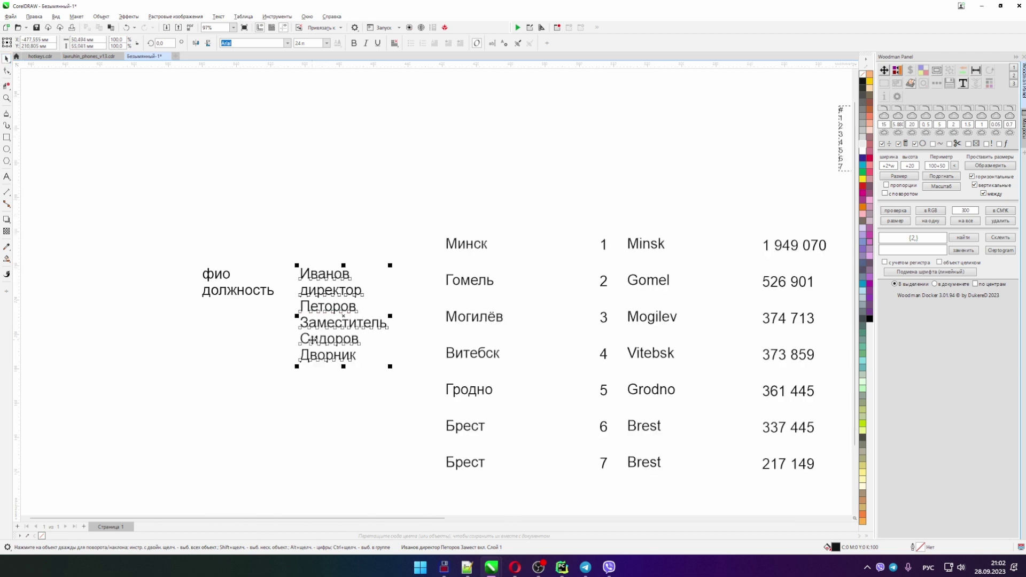
click(258, 298)
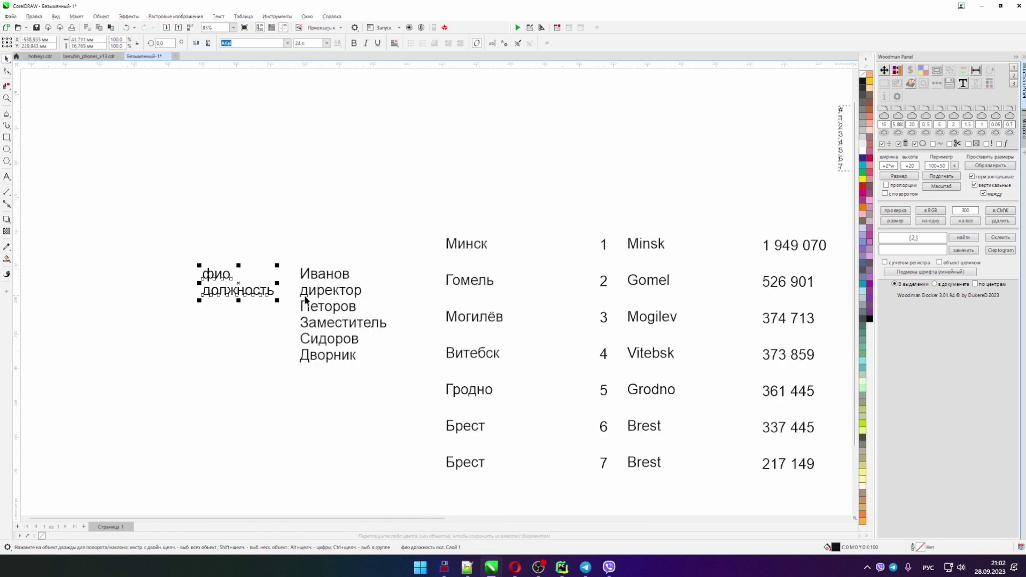
scroll(264, 321, down, 1)
click(318, 321)
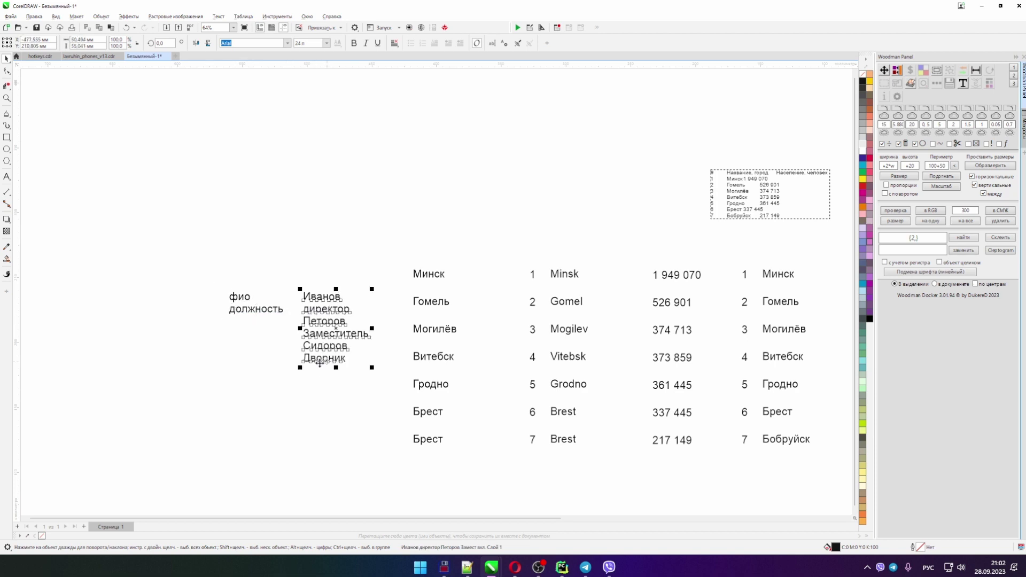
click(253, 312)
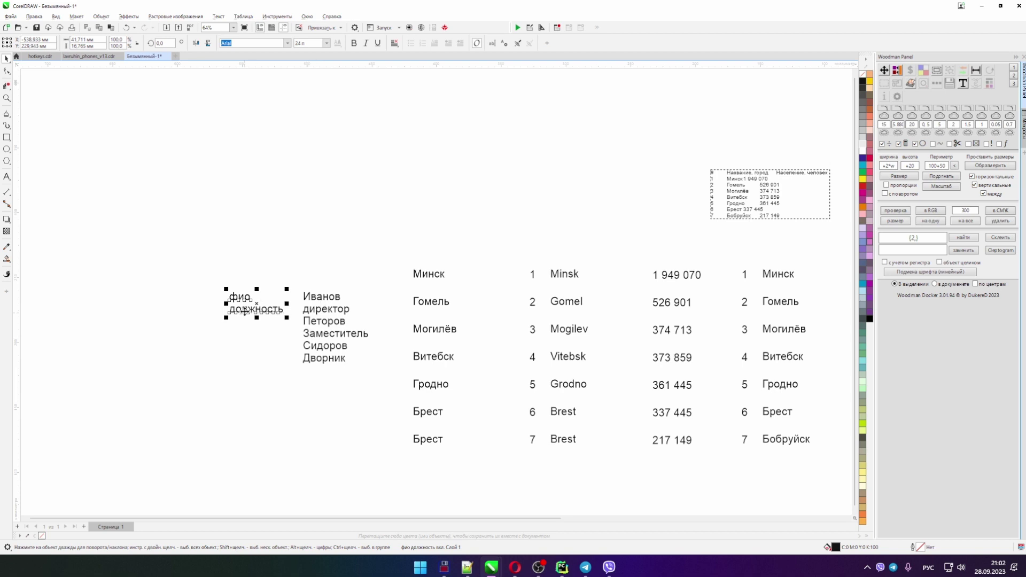
Step: Move the фио/должность text and the surname list above the tables
shift+click(319, 317)
scroll(325, 315, down, 2)
drag(325, 317, 308, 220)
scroll(278, 222, up, 1)
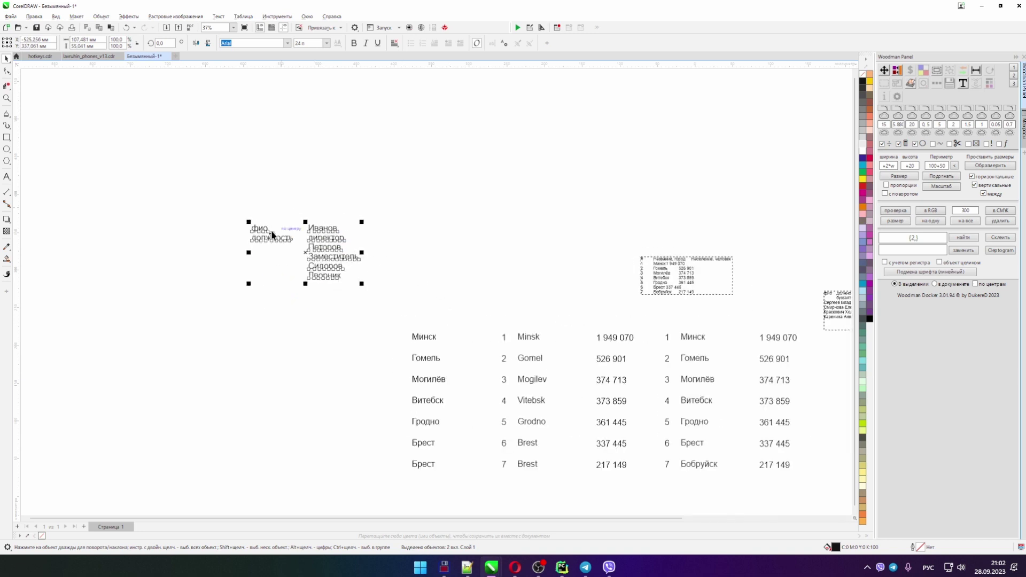
click(263, 230)
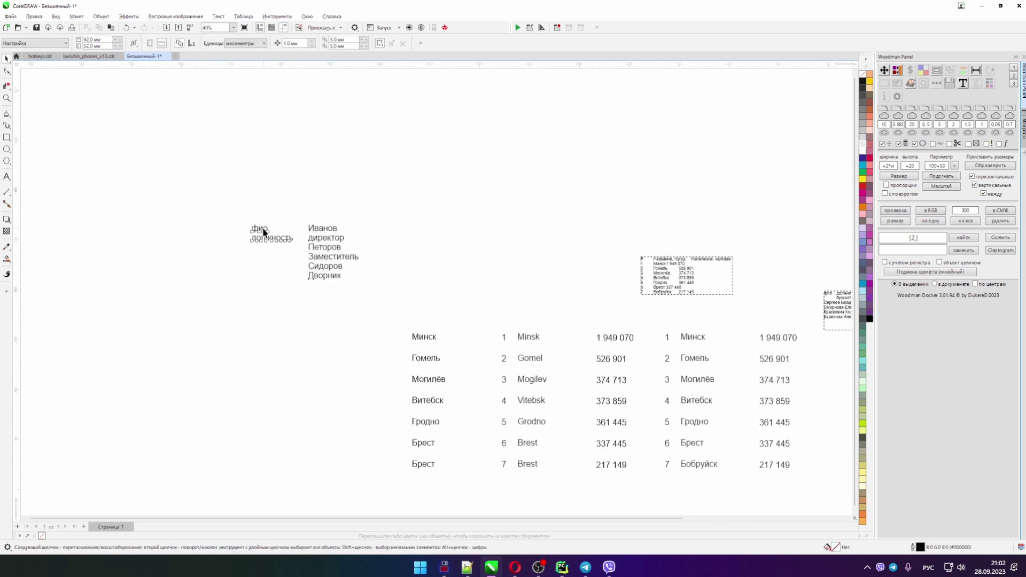
Step: Copy фио/должность aside, break it apart, centre it, and duplicate it into three stacked pairs
drag(262, 231, 435, 159)
key(ctrl+k)
click(396, 46)
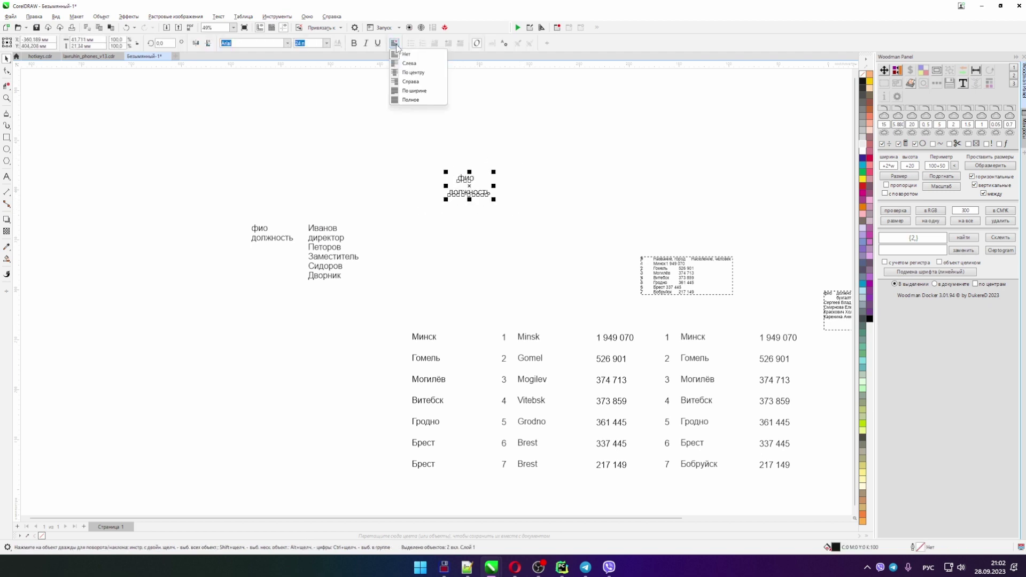
click(411, 79)
click(457, 179)
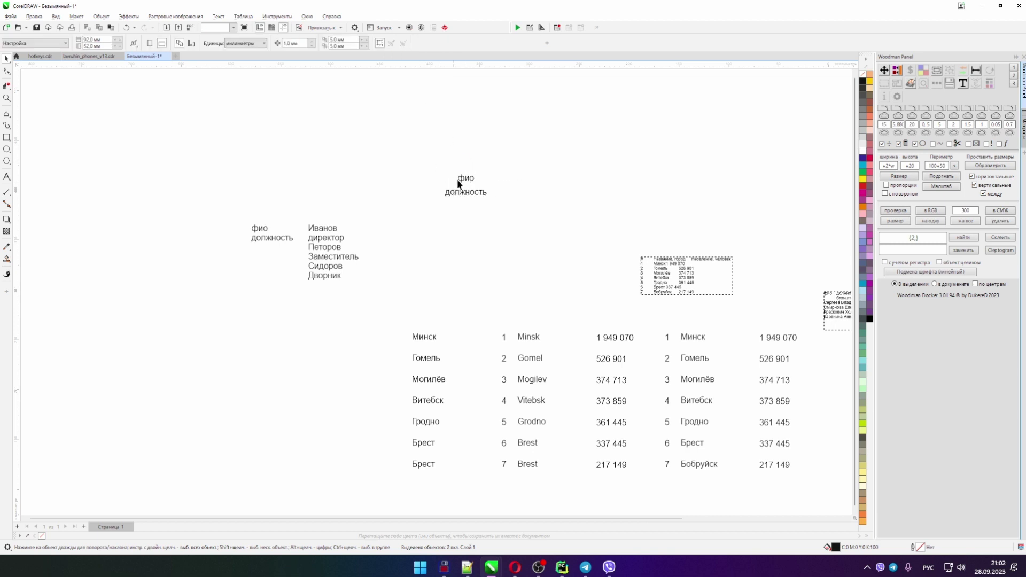
click(470, 198)
drag(471, 198, 469, 219)
key(ctrl+d)
click(479, 225)
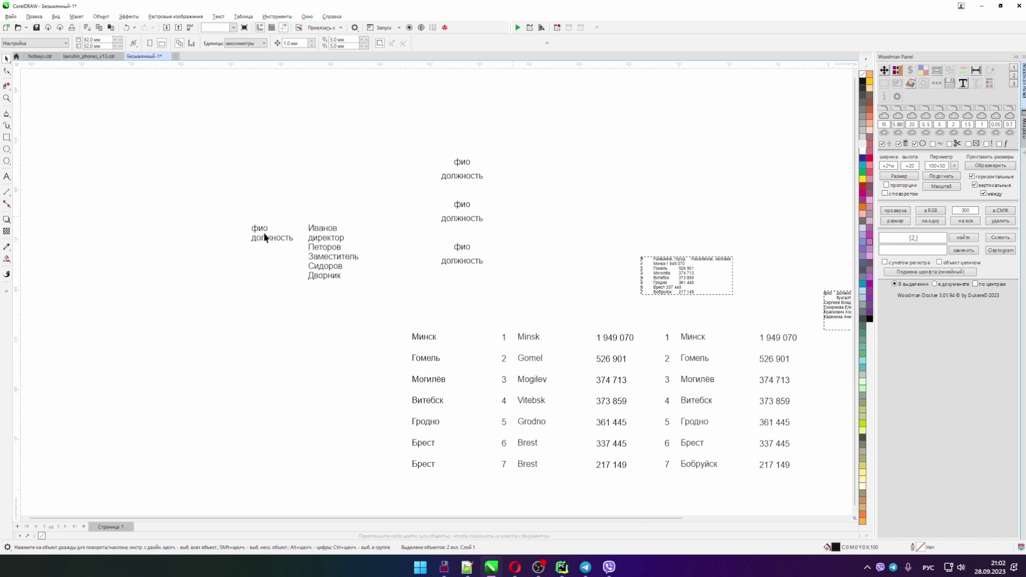
click(258, 232)
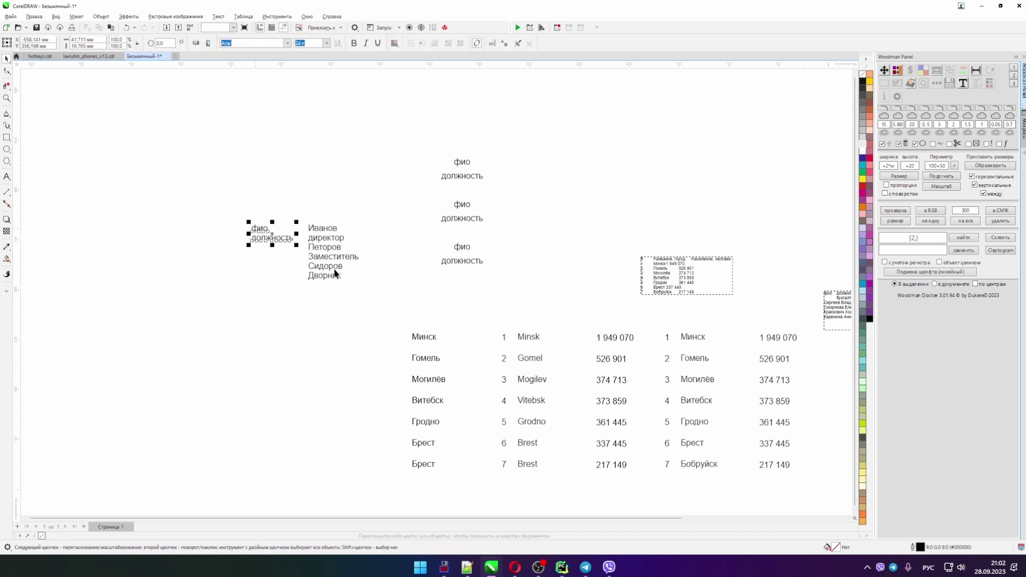
shift+click(323, 233)
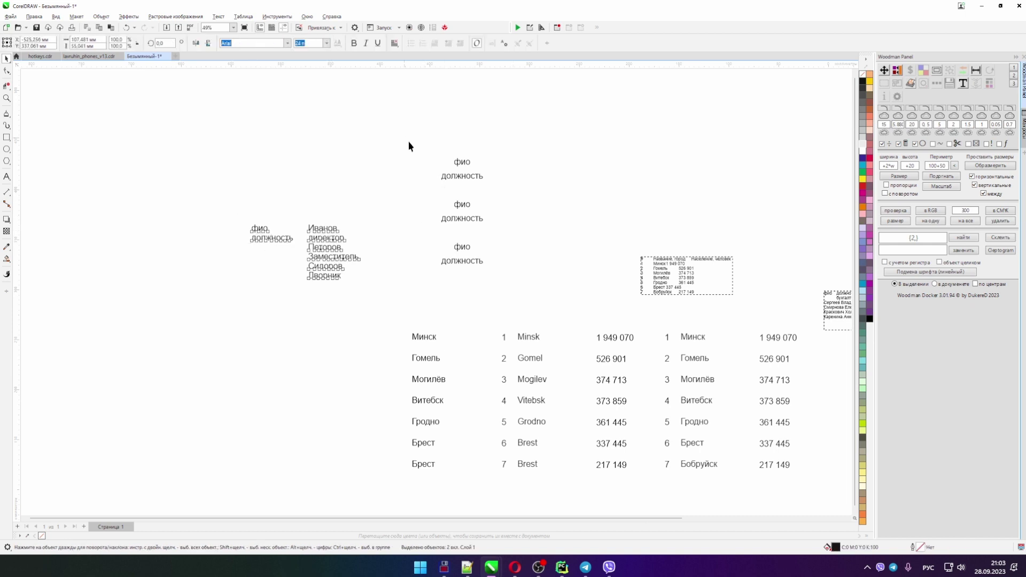
Step: Fill the three pairs with Иванов/директор, Петоров/Заместитель and Сидоров/Дворник via заменить
drag(408, 141, 520, 299)
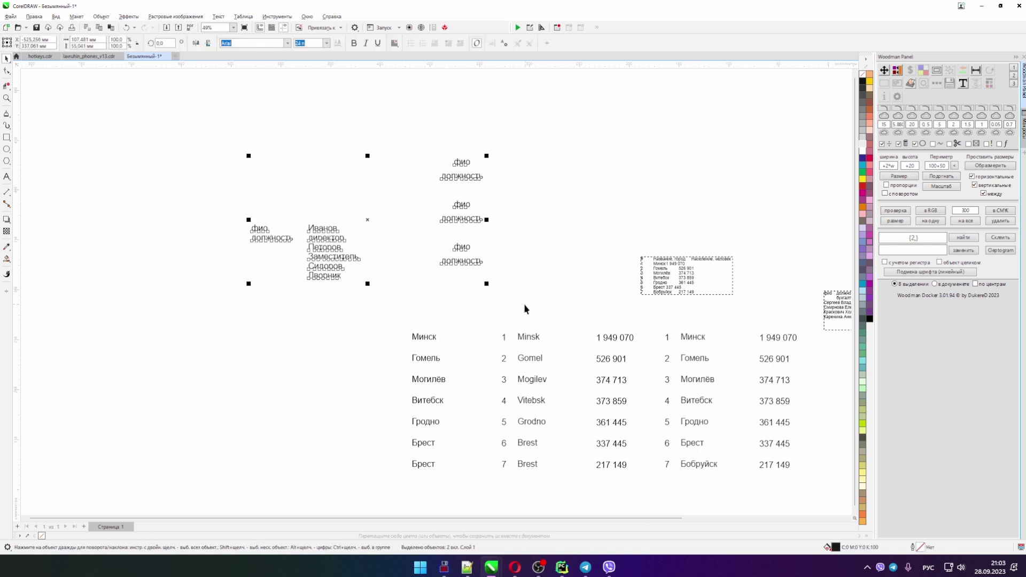
click(970, 254)
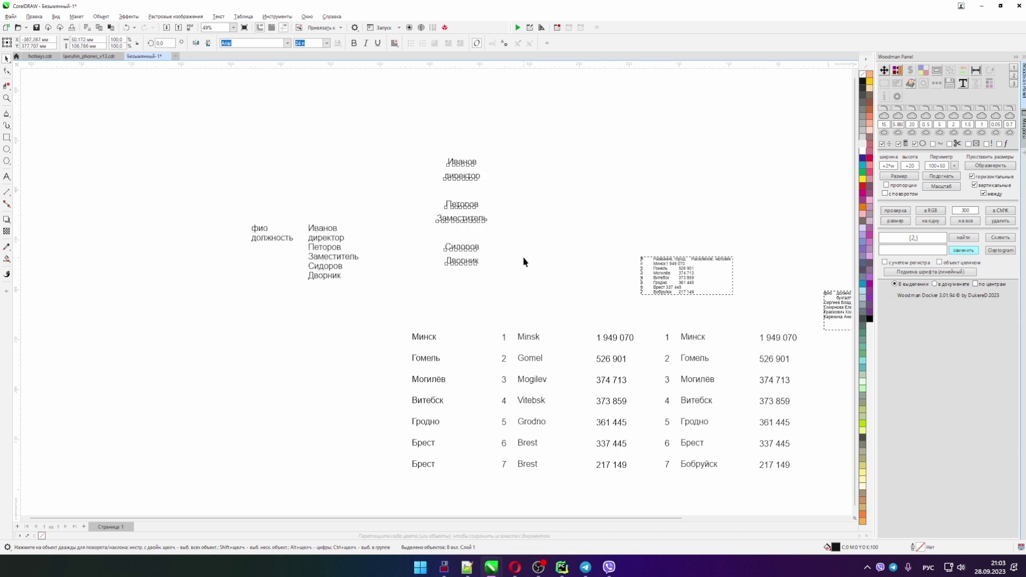
click(528, 275)
drag(529, 293, 527, 297)
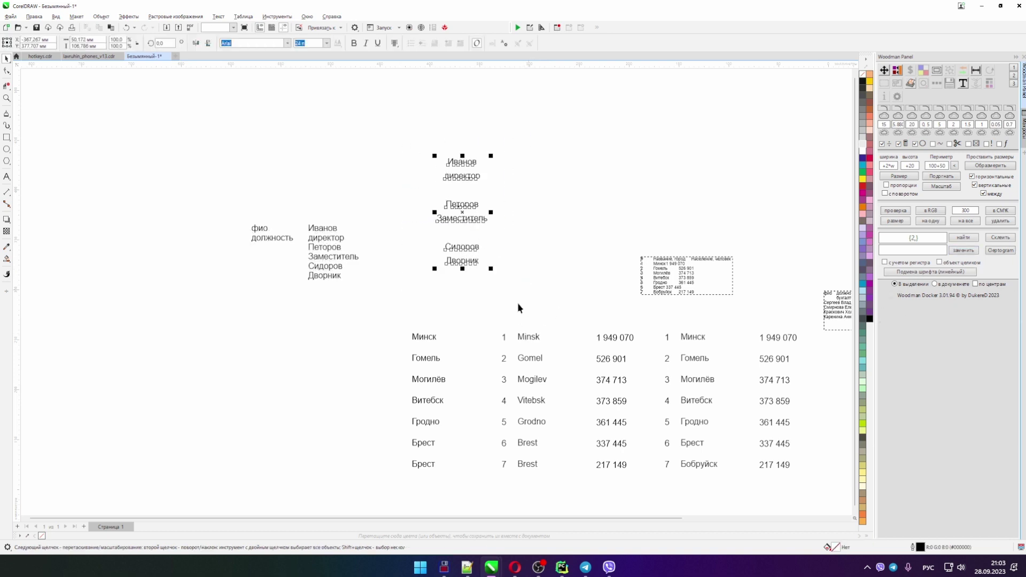
click(414, 304)
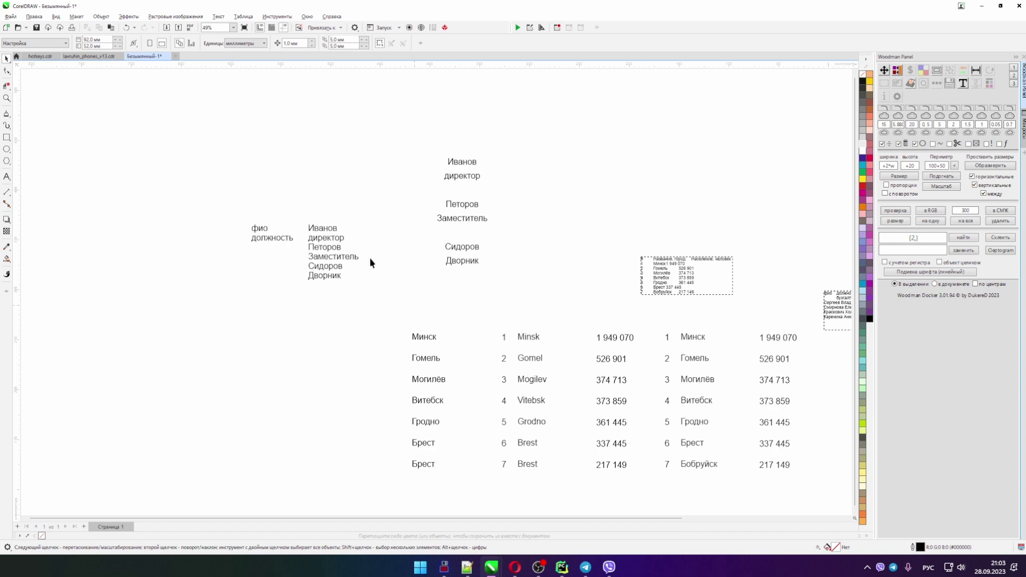
Step: Group each of the five business cards' parts into its own group via the Woodman Panel
scroll(371, 261, down, 2)
drag(633, 311, 412, 305)
scroll(699, 365, up, 3)
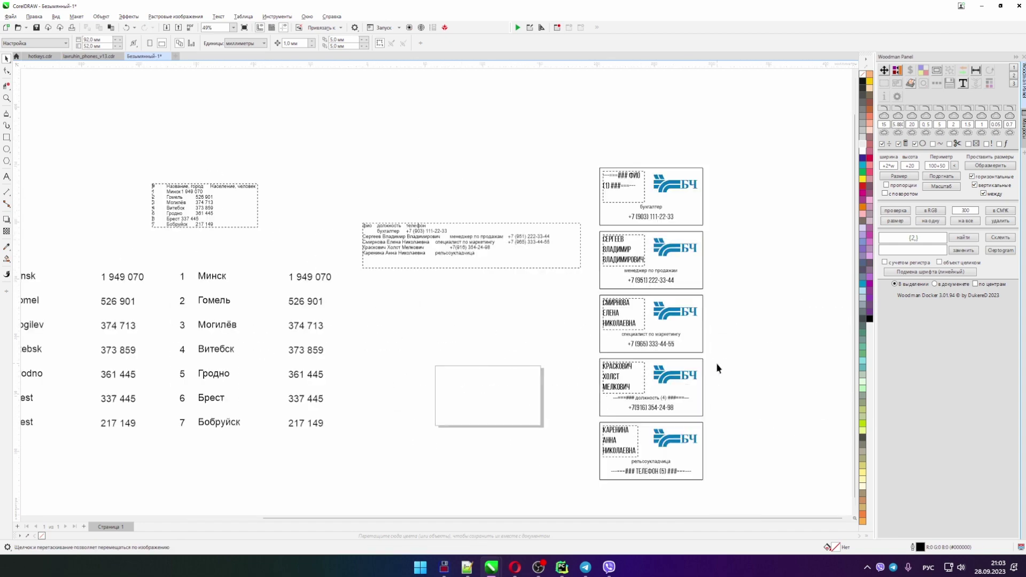
scroll(613, 365, up, 1)
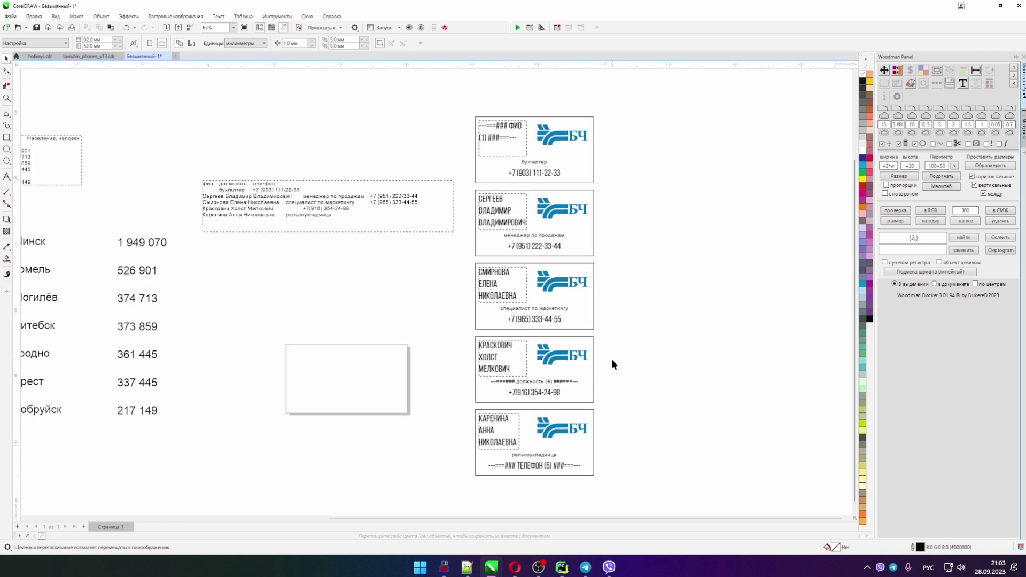
drag(464, 104, 616, 488)
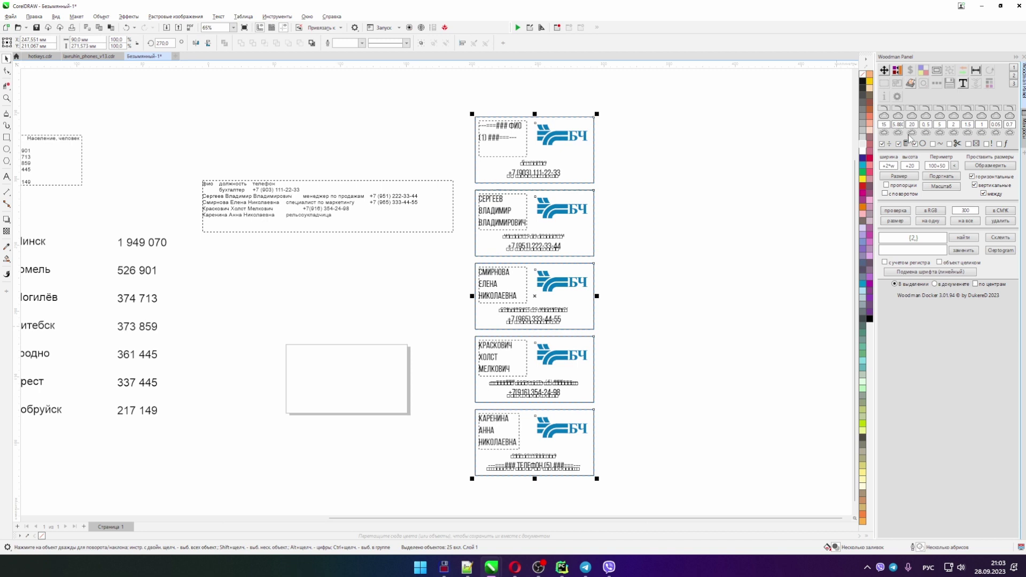
click(949, 72)
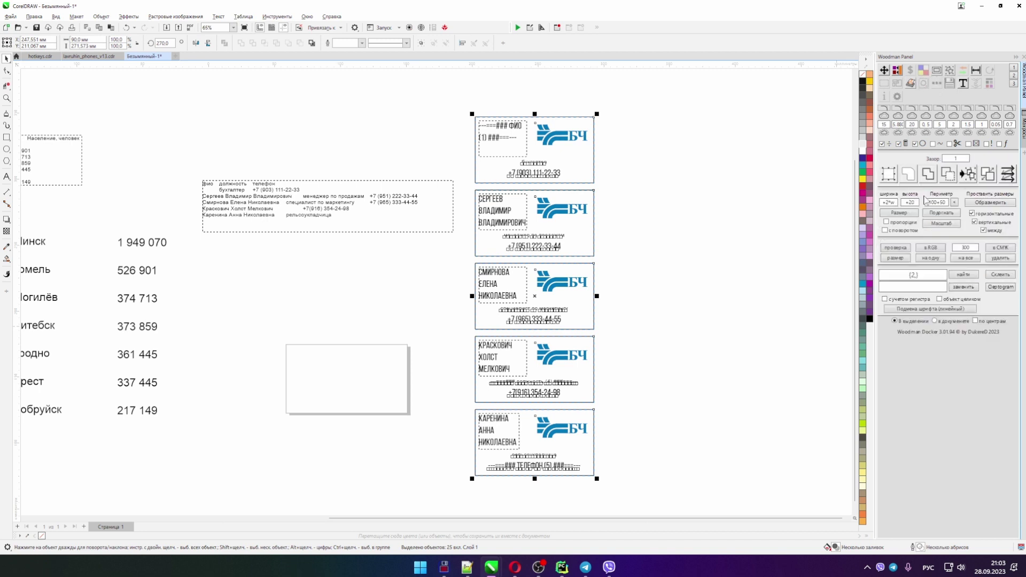
click(889, 176)
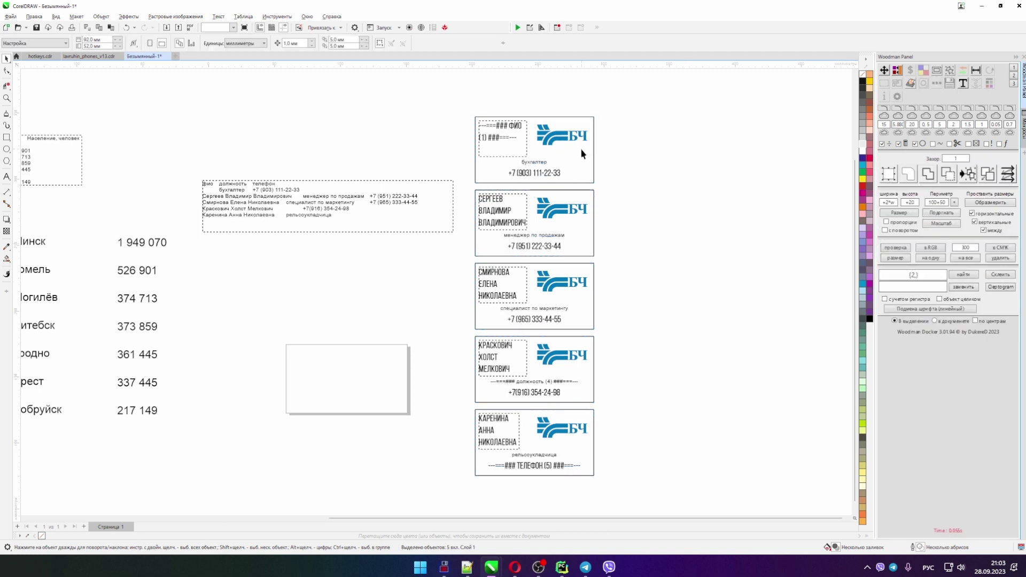
drag(588, 166, 651, 142)
drag(582, 258, 647, 256)
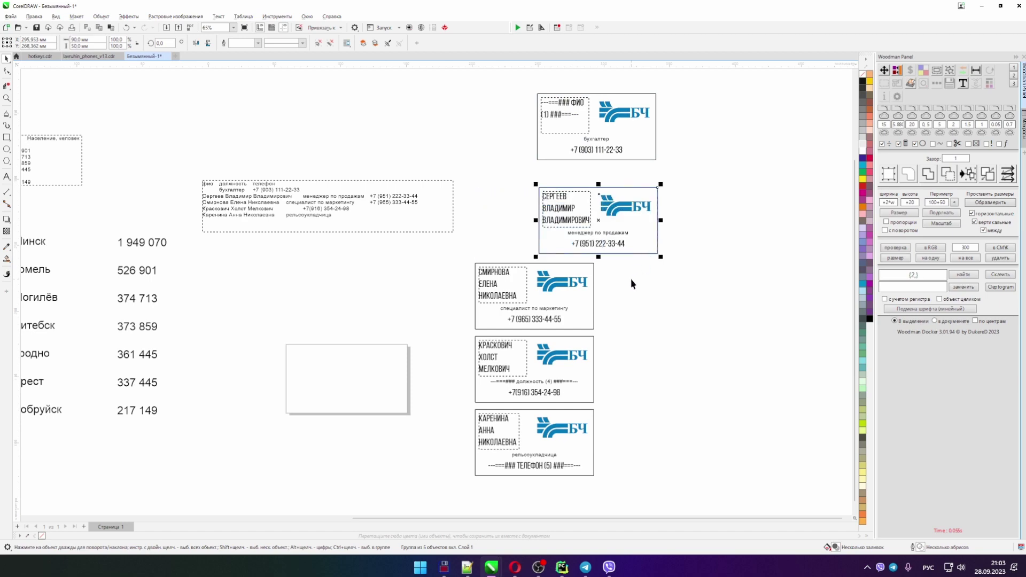
key(ctrl+z)
Step: Delete the city tables and name texts, leaving the cards and contact list
scroll(630, 269, down, 2)
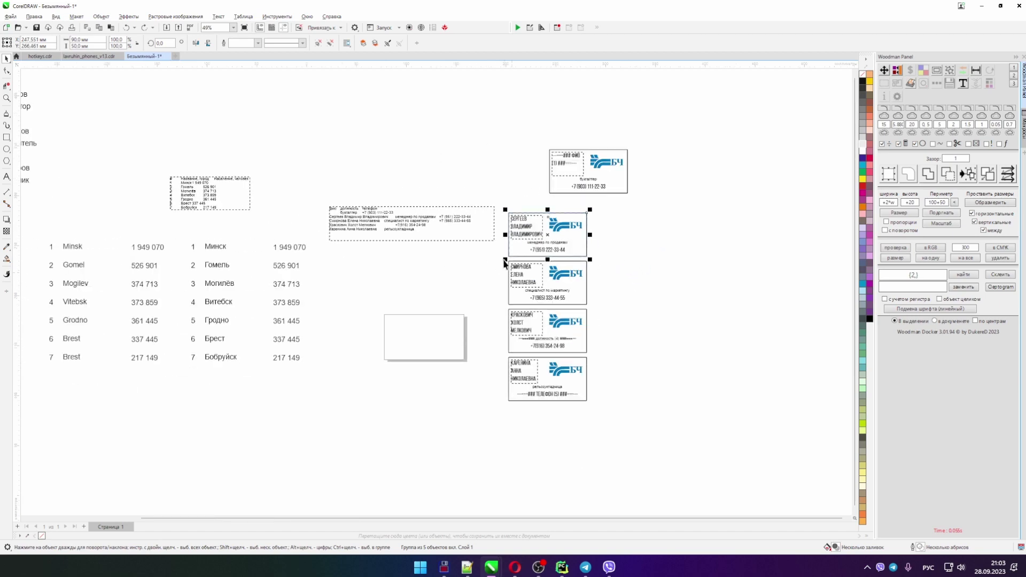
scroll(505, 263, down, 2)
drag(67, 100, 461, 396)
key(Delete)
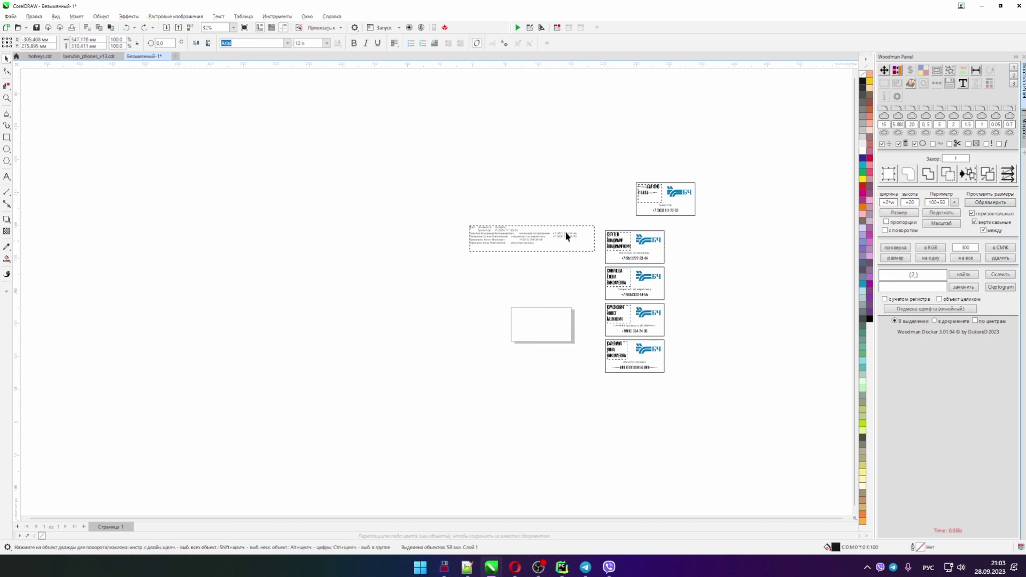
Step: Send the five cards to pages 2–6 with 'на все', check each page, then return to page 1
drag(591, 168, 745, 406)
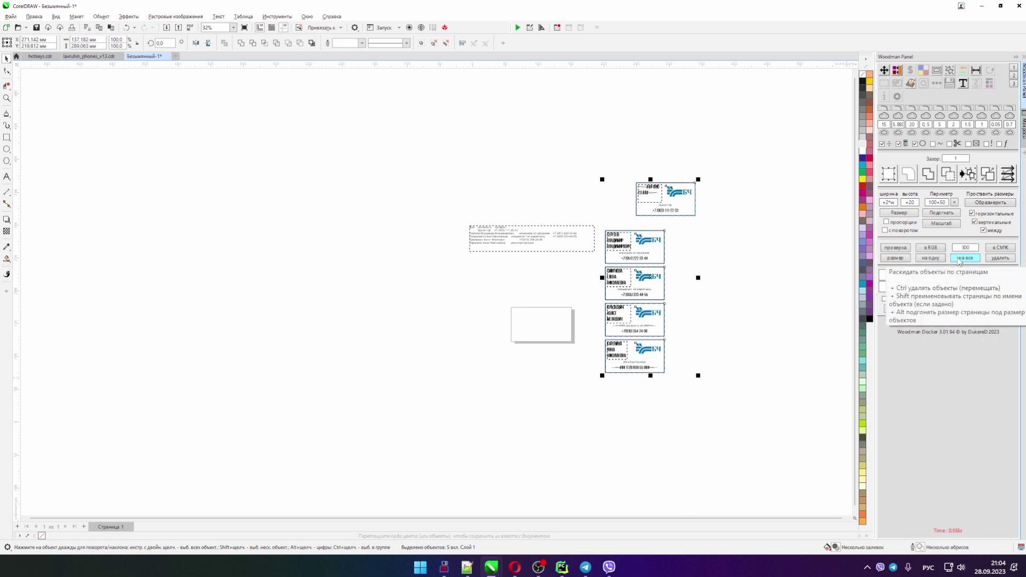
click(959, 259)
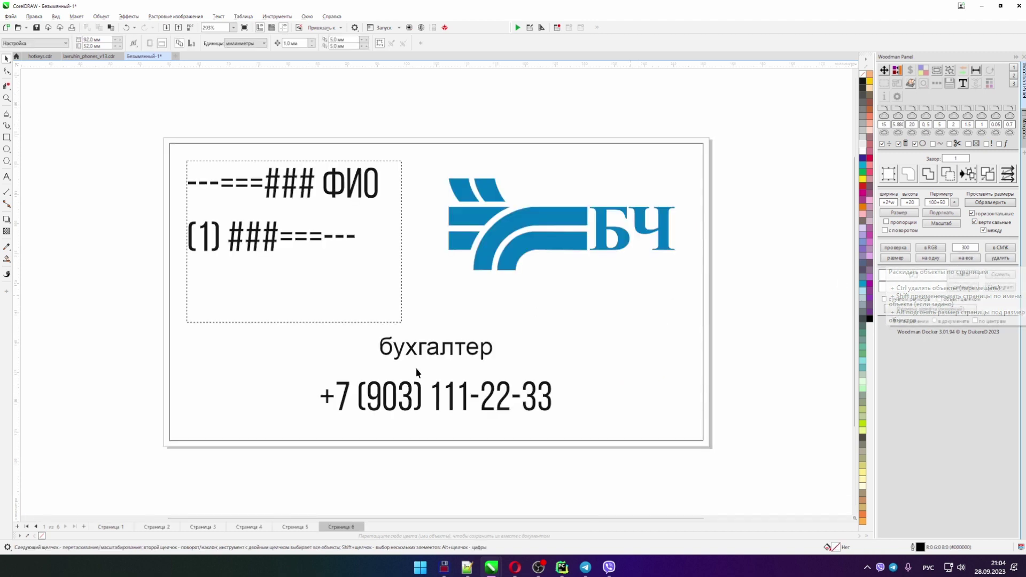
click(208, 524)
click(249, 527)
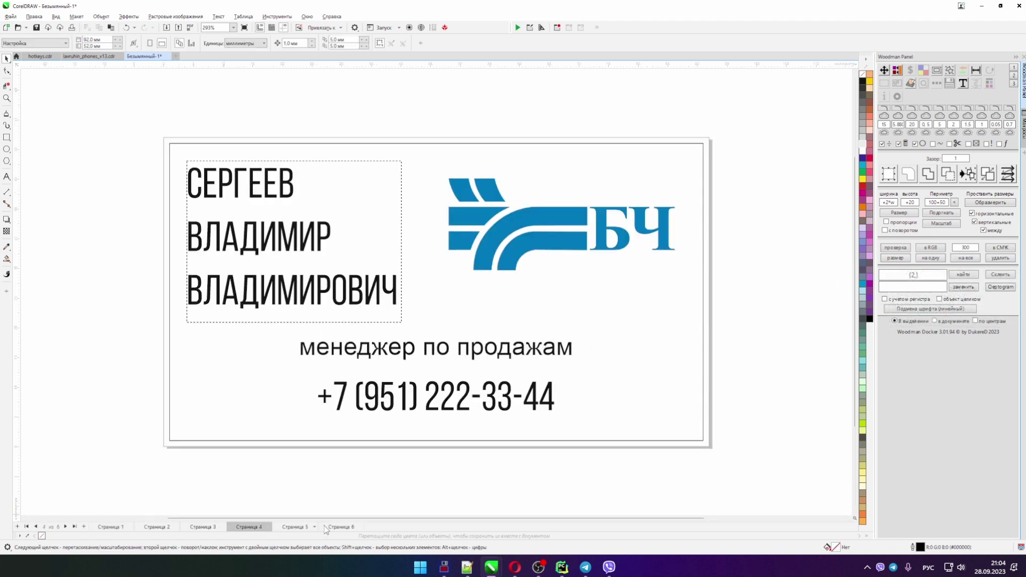
click(278, 528)
click(242, 528)
click(203, 528)
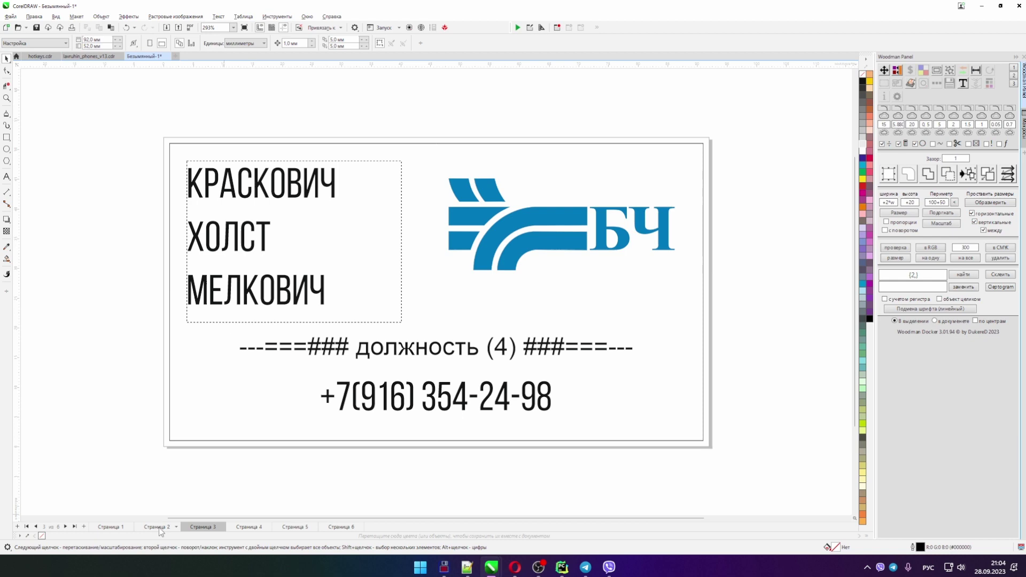
click(160, 528)
click(115, 528)
scroll(433, 408, down, 6)
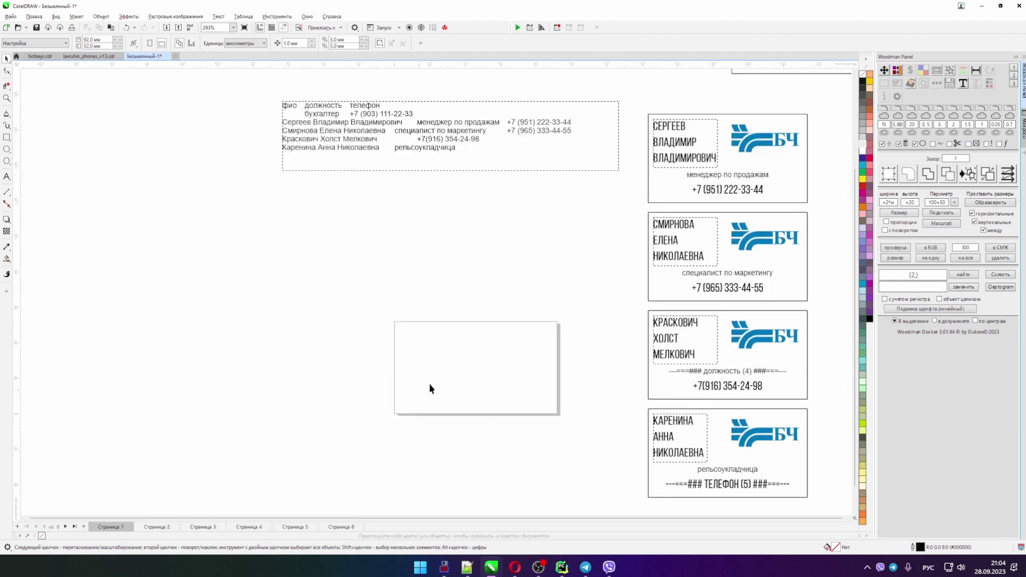
Step: Move the contact list and the card column up and to the left on page 1
scroll(520, 270, down, 1)
drag(309, 138, 695, 452)
scroll(599, 369, down, 2)
drag(572, 326, 415, 203)
click(697, 348)
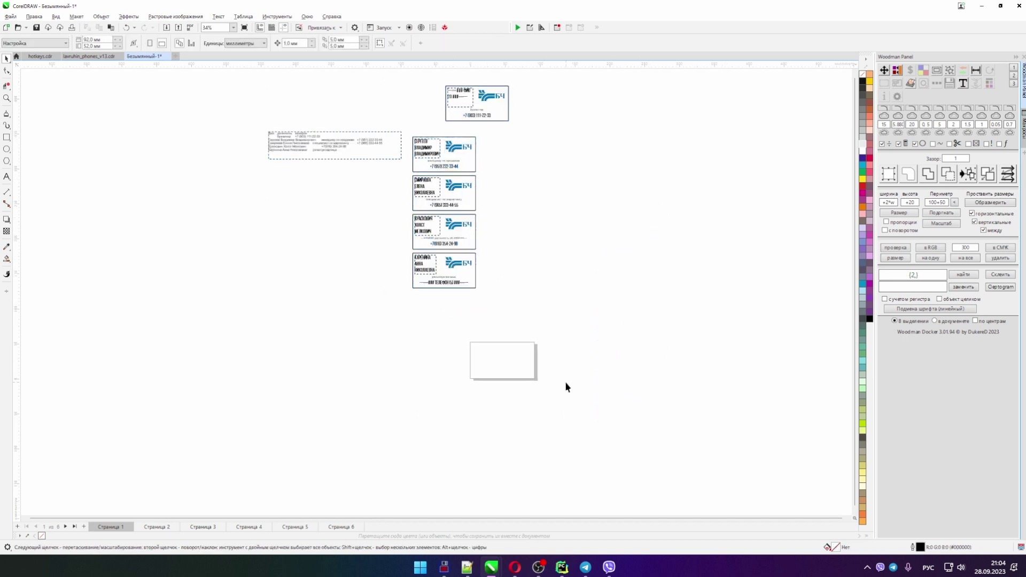
Step: Gather the cards from all pages onto page 1 with 'на одну' and nudge them below the column
click(927, 259)
scroll(461, 325, up, 1)
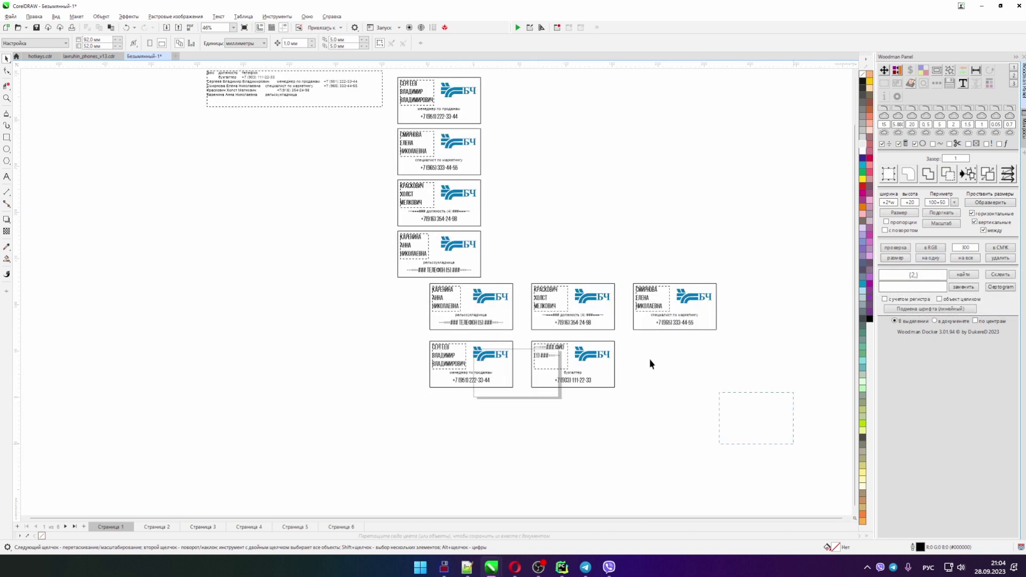
drag(650, 364, 384, 280)
drag(456, 326, 439, 344)
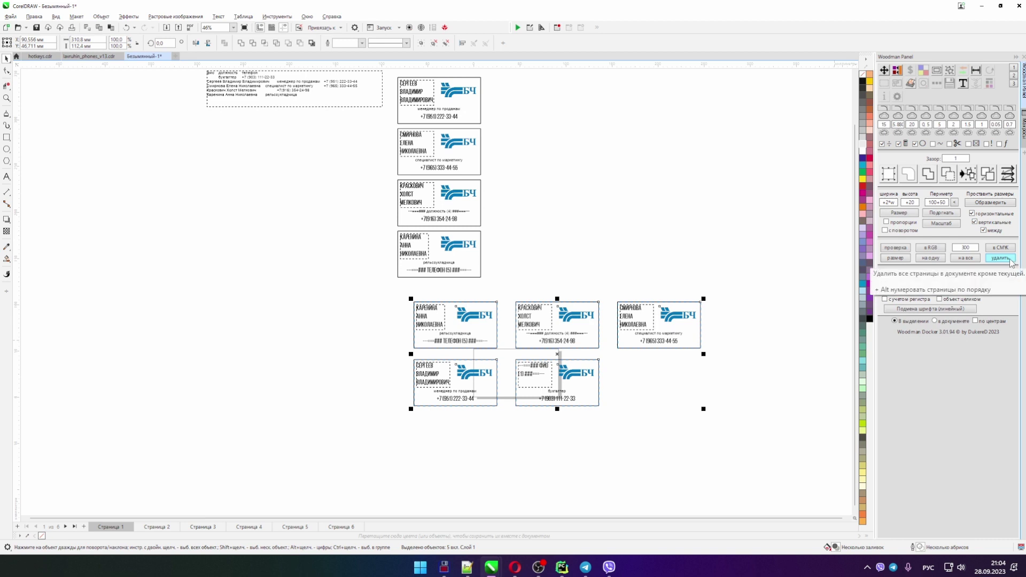
click(642, 405)
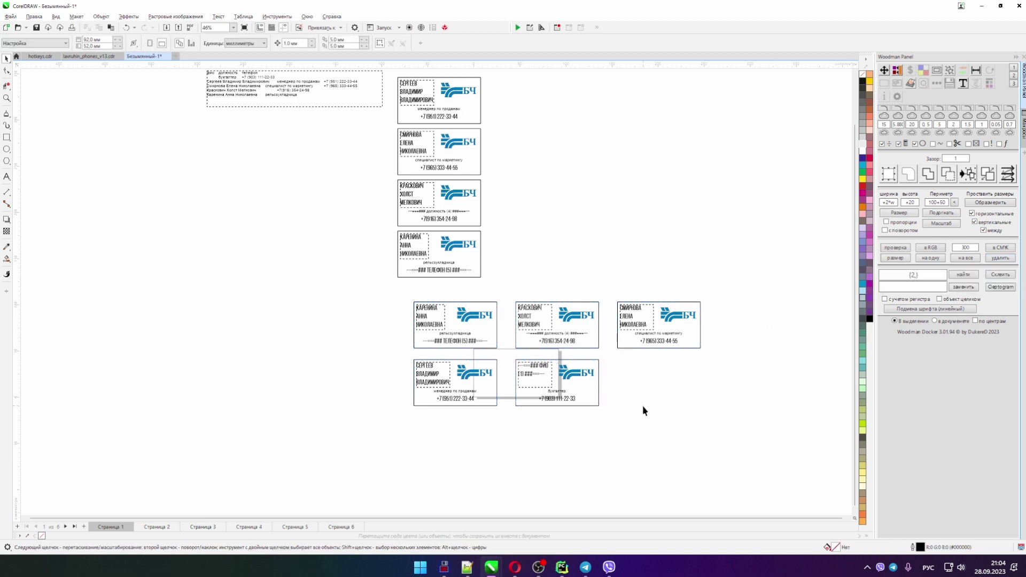
scroll(642, 405, down, 1)
scroll(641, 424, down, 1)
drag(743, 442, 422, 326)
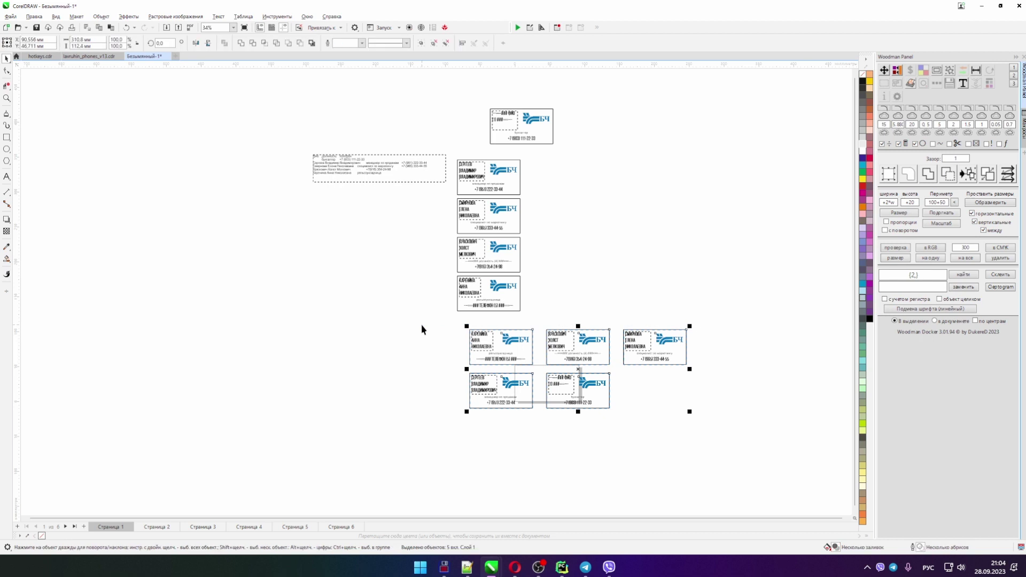